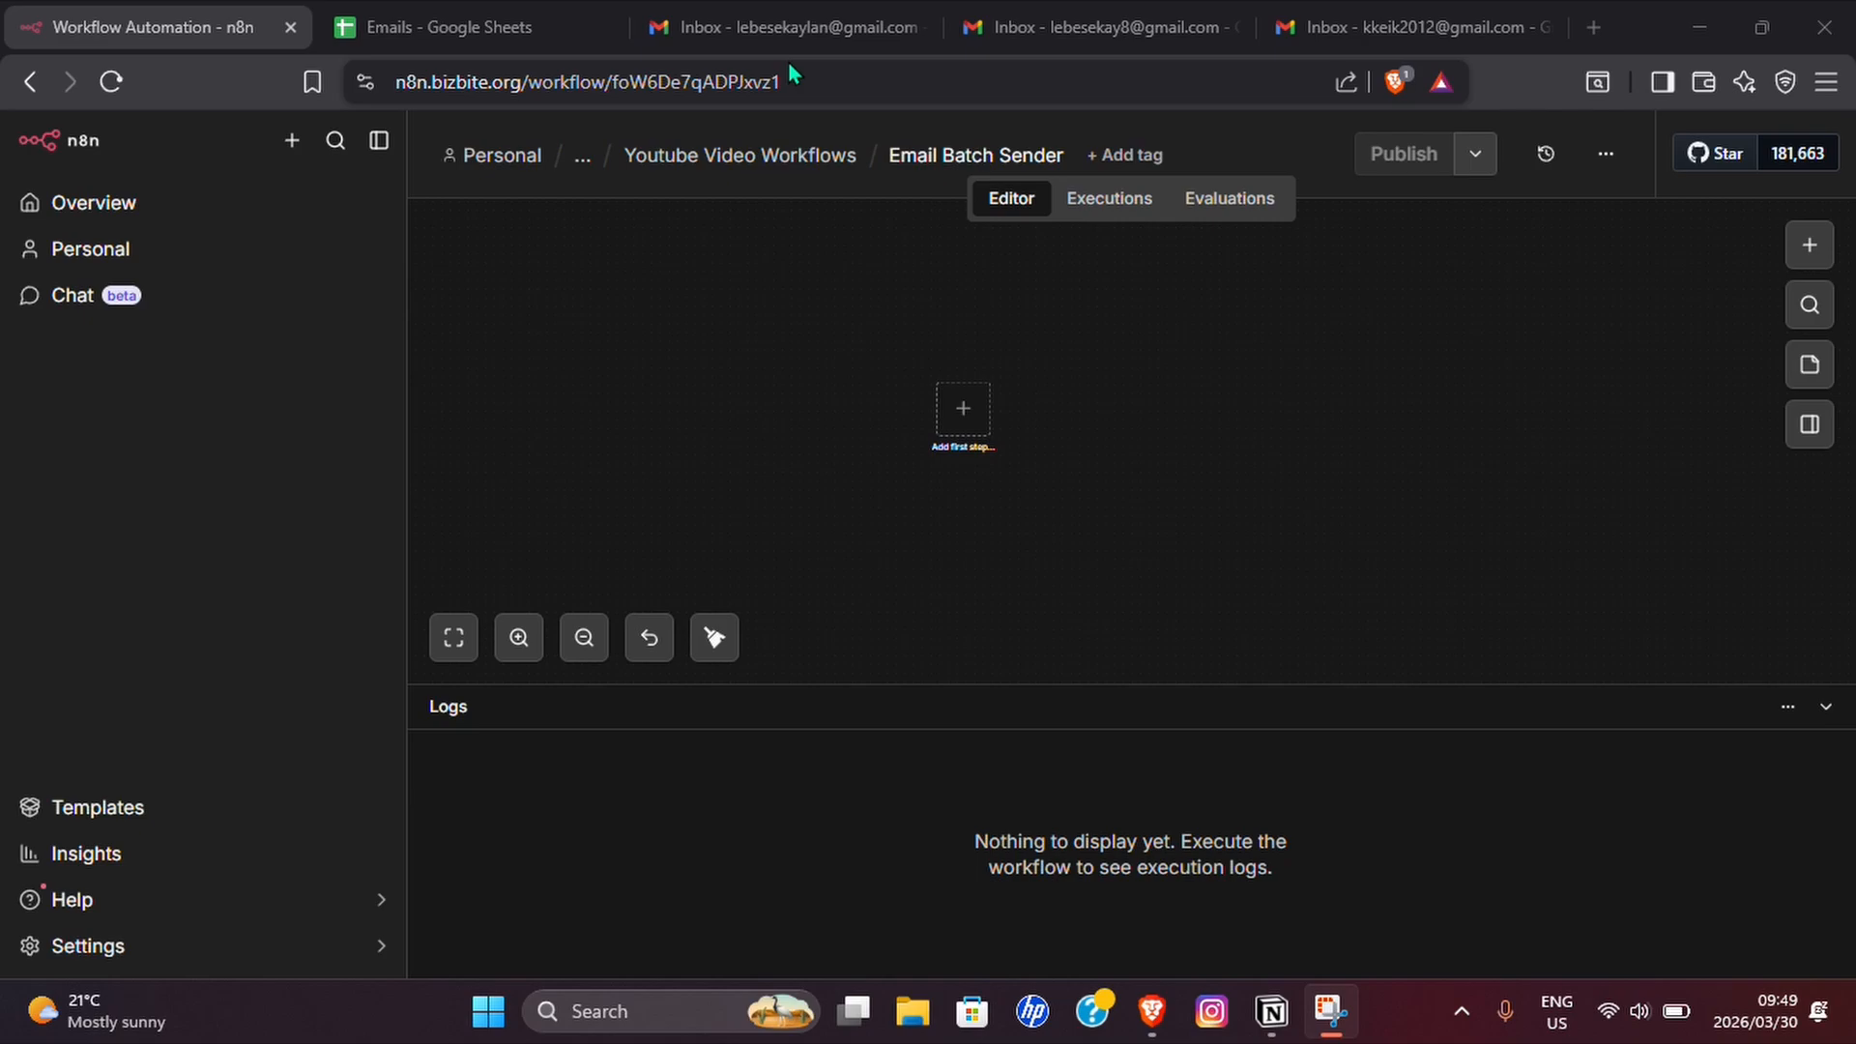
Add a manual trigger as the first step of the Email Batch Sender workflow.
{"action": "left_click", "coordinate": [971, 414]}
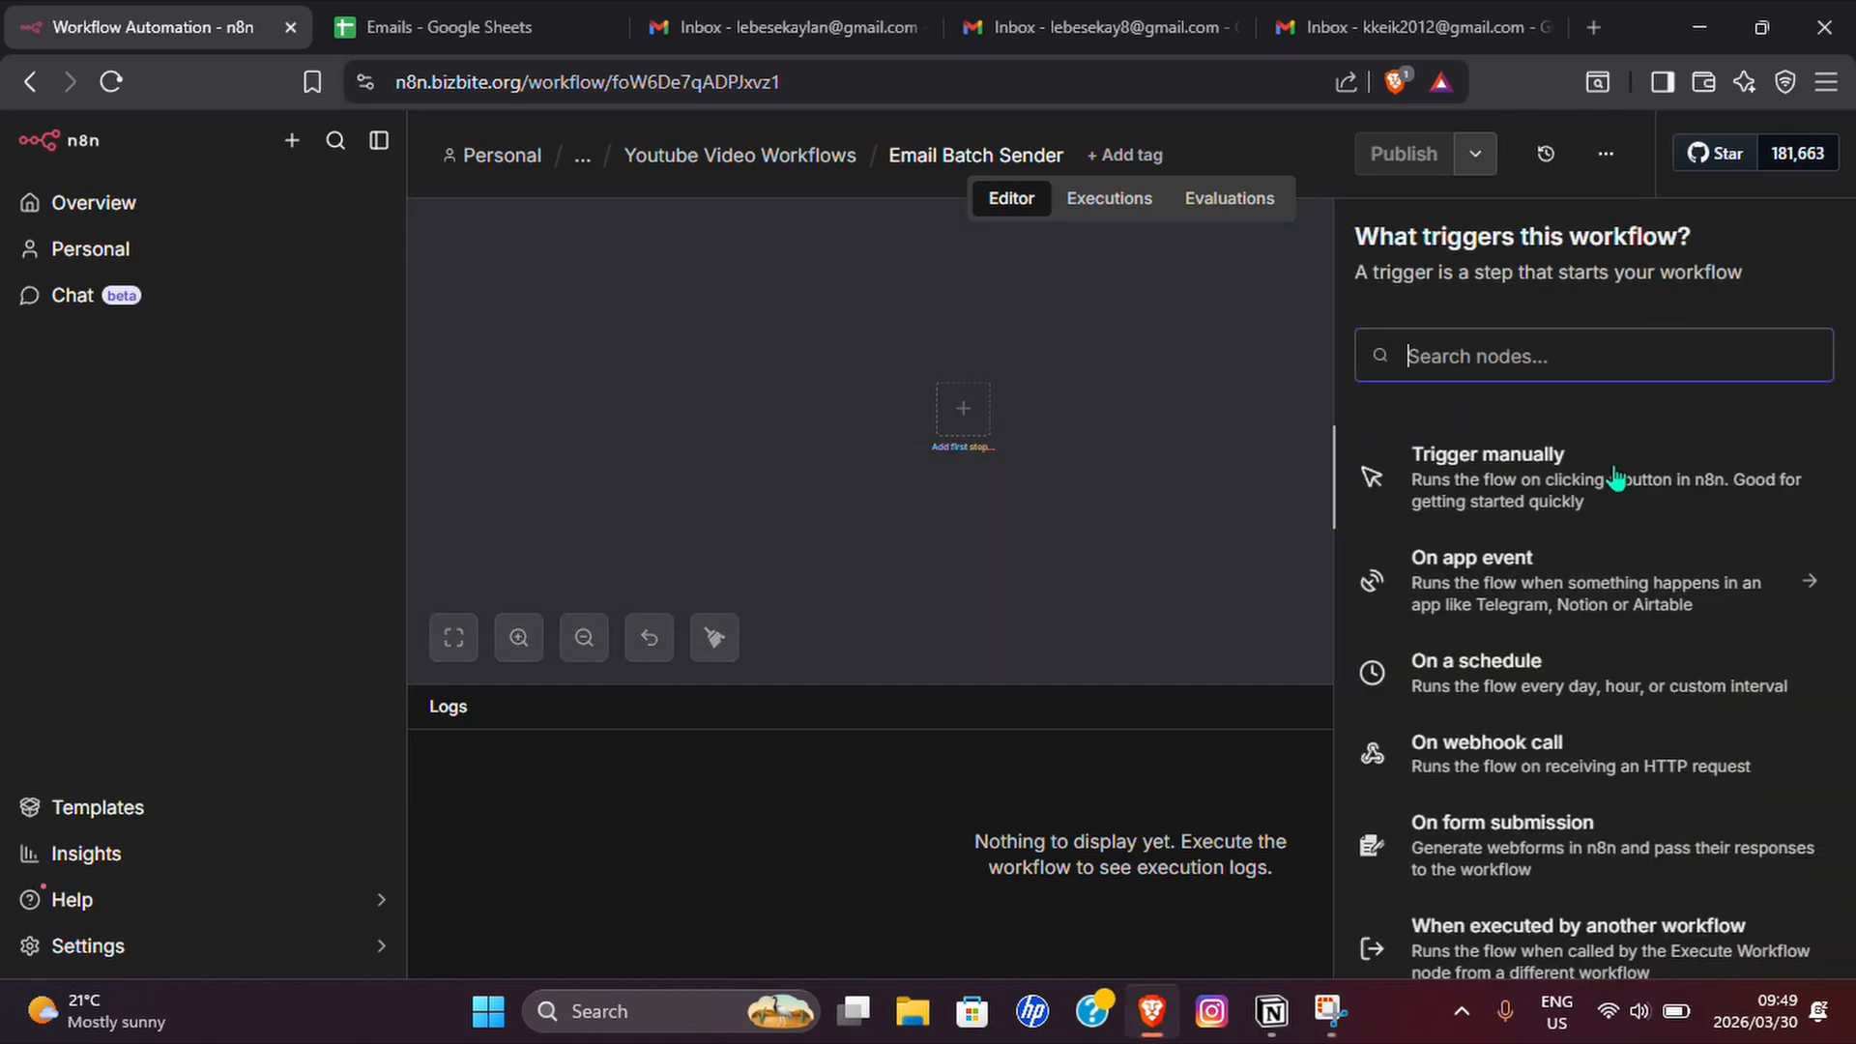
{"action": "left_click", "coordinate": [1476, 483]}
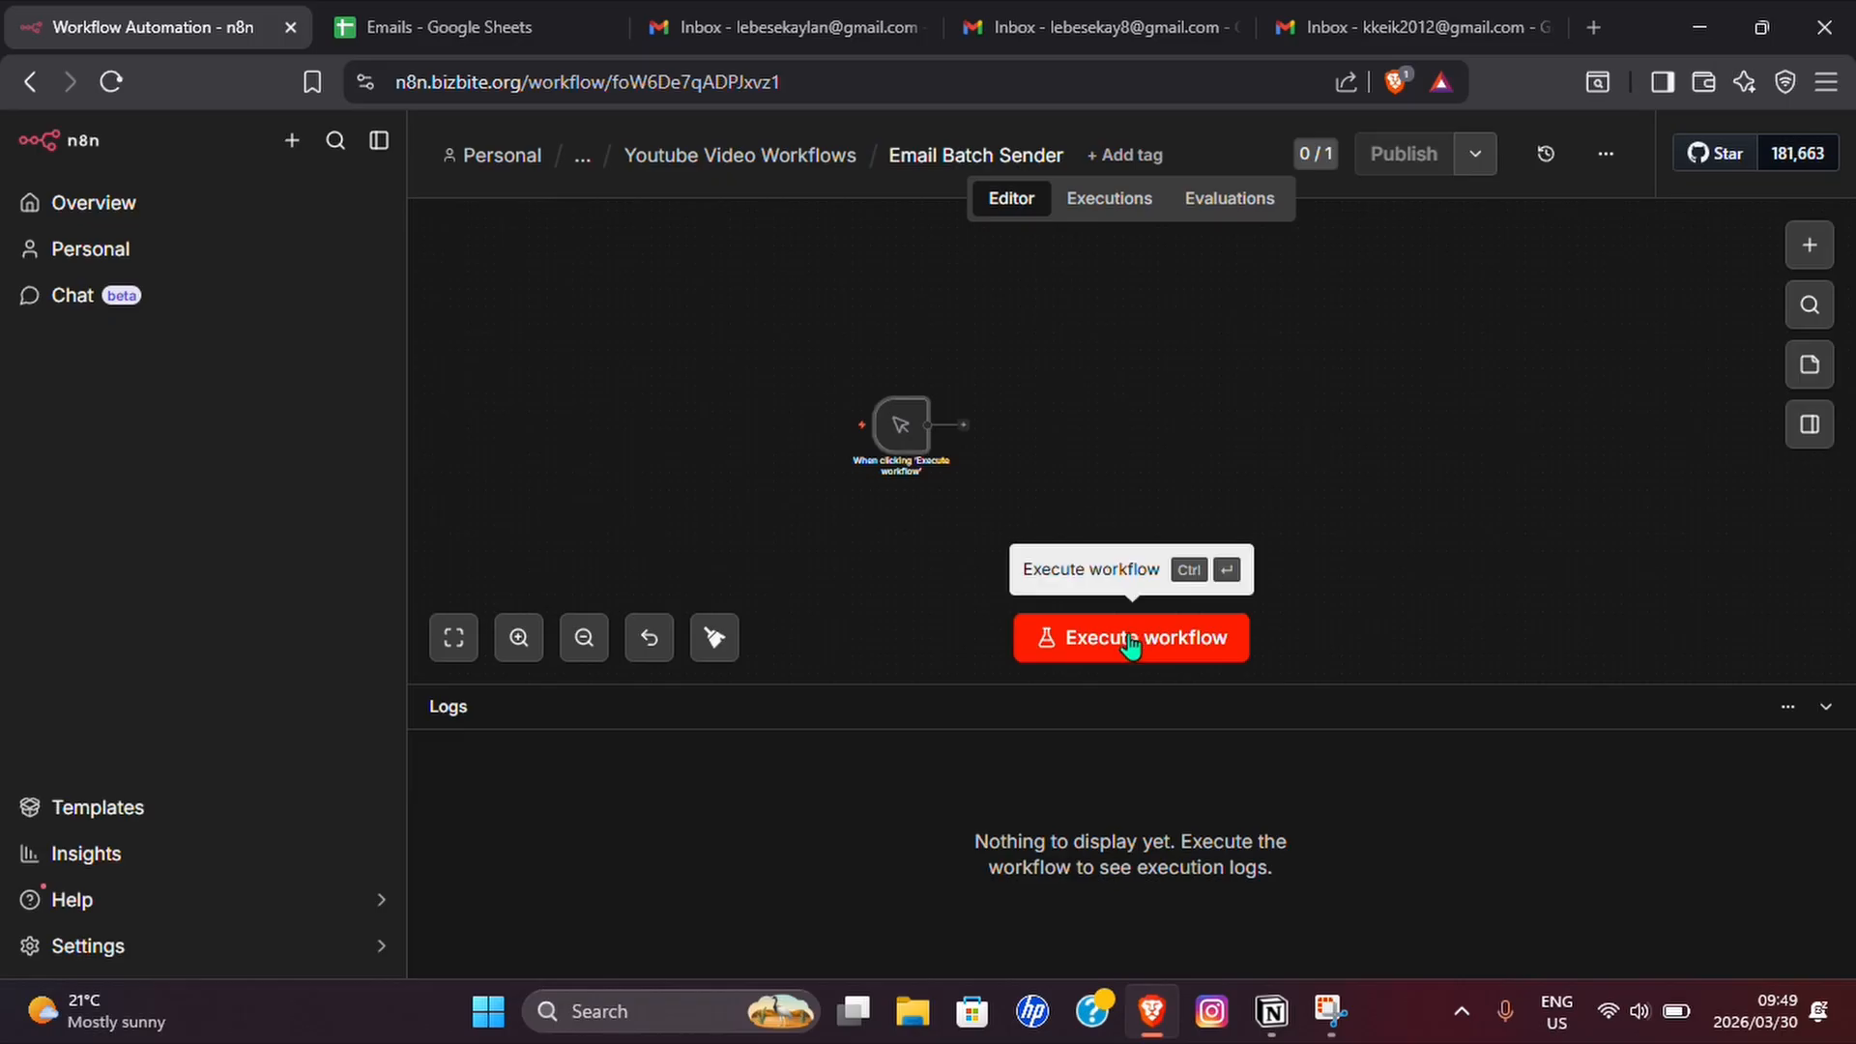
{"action": "left_click_drag", "start_coordinate": [909, 445], "coordinate": [864, 437]}
Add a Google Sheets node with the Get row(s) in sheet action after the manual trigger.
{"action": "left_click", "coordinate": [920, 427]}
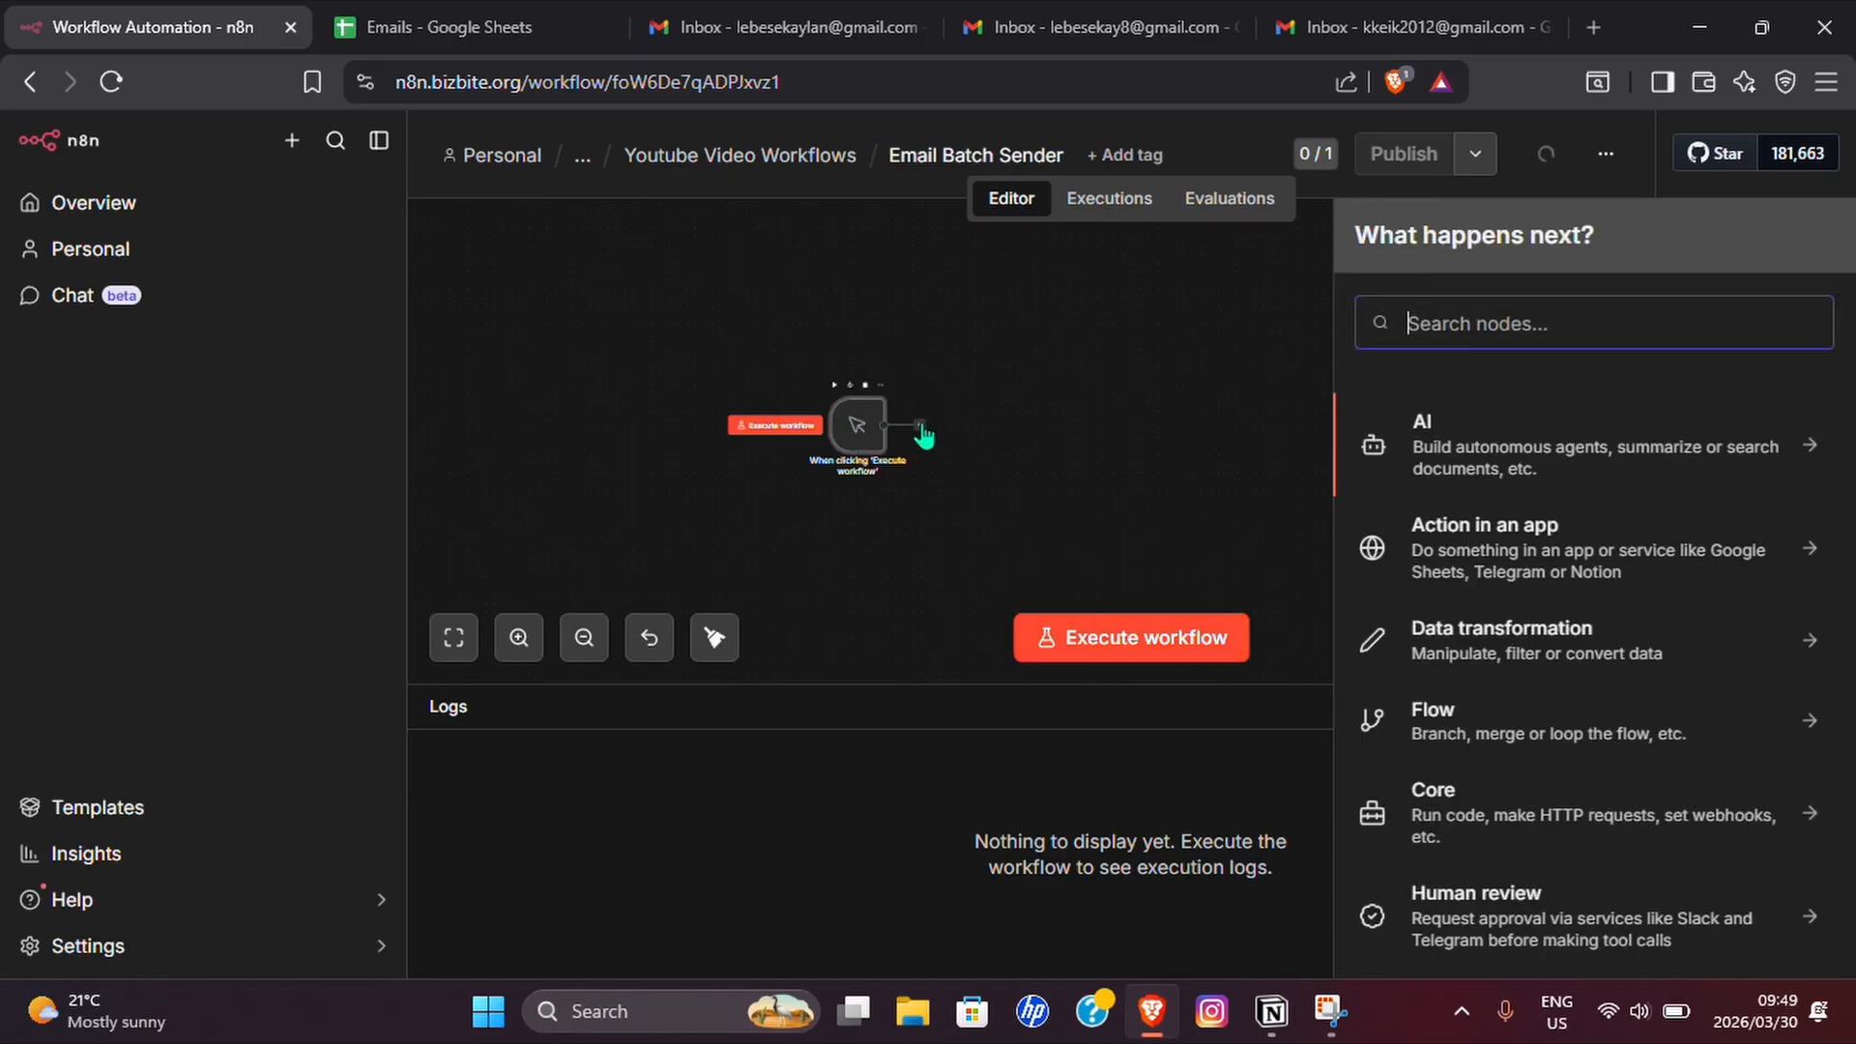
{"action": "type", "text": "Em"}
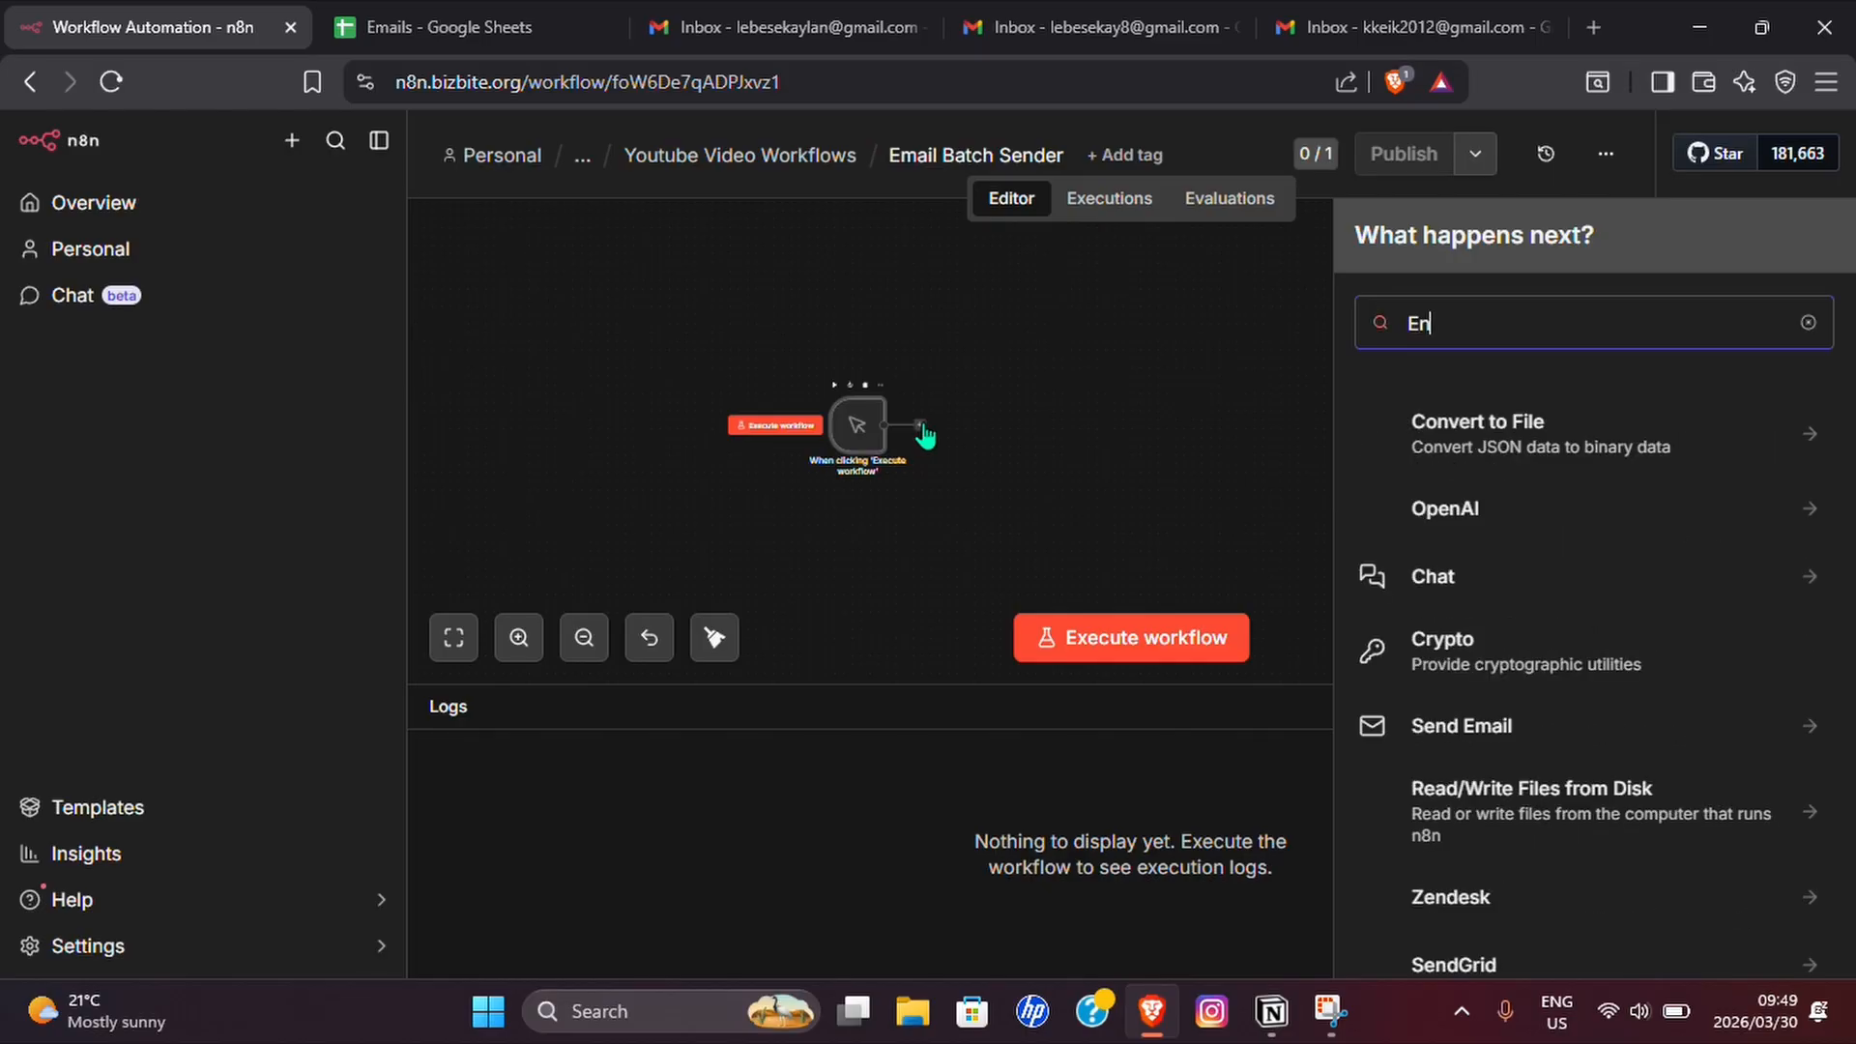
{"action": "key", "text": "BackSpace"}
{"action": "key", "text": "BackSpace"}
{"action": "type", "text": "Google"}
{"action": "key", "text": "Return"}
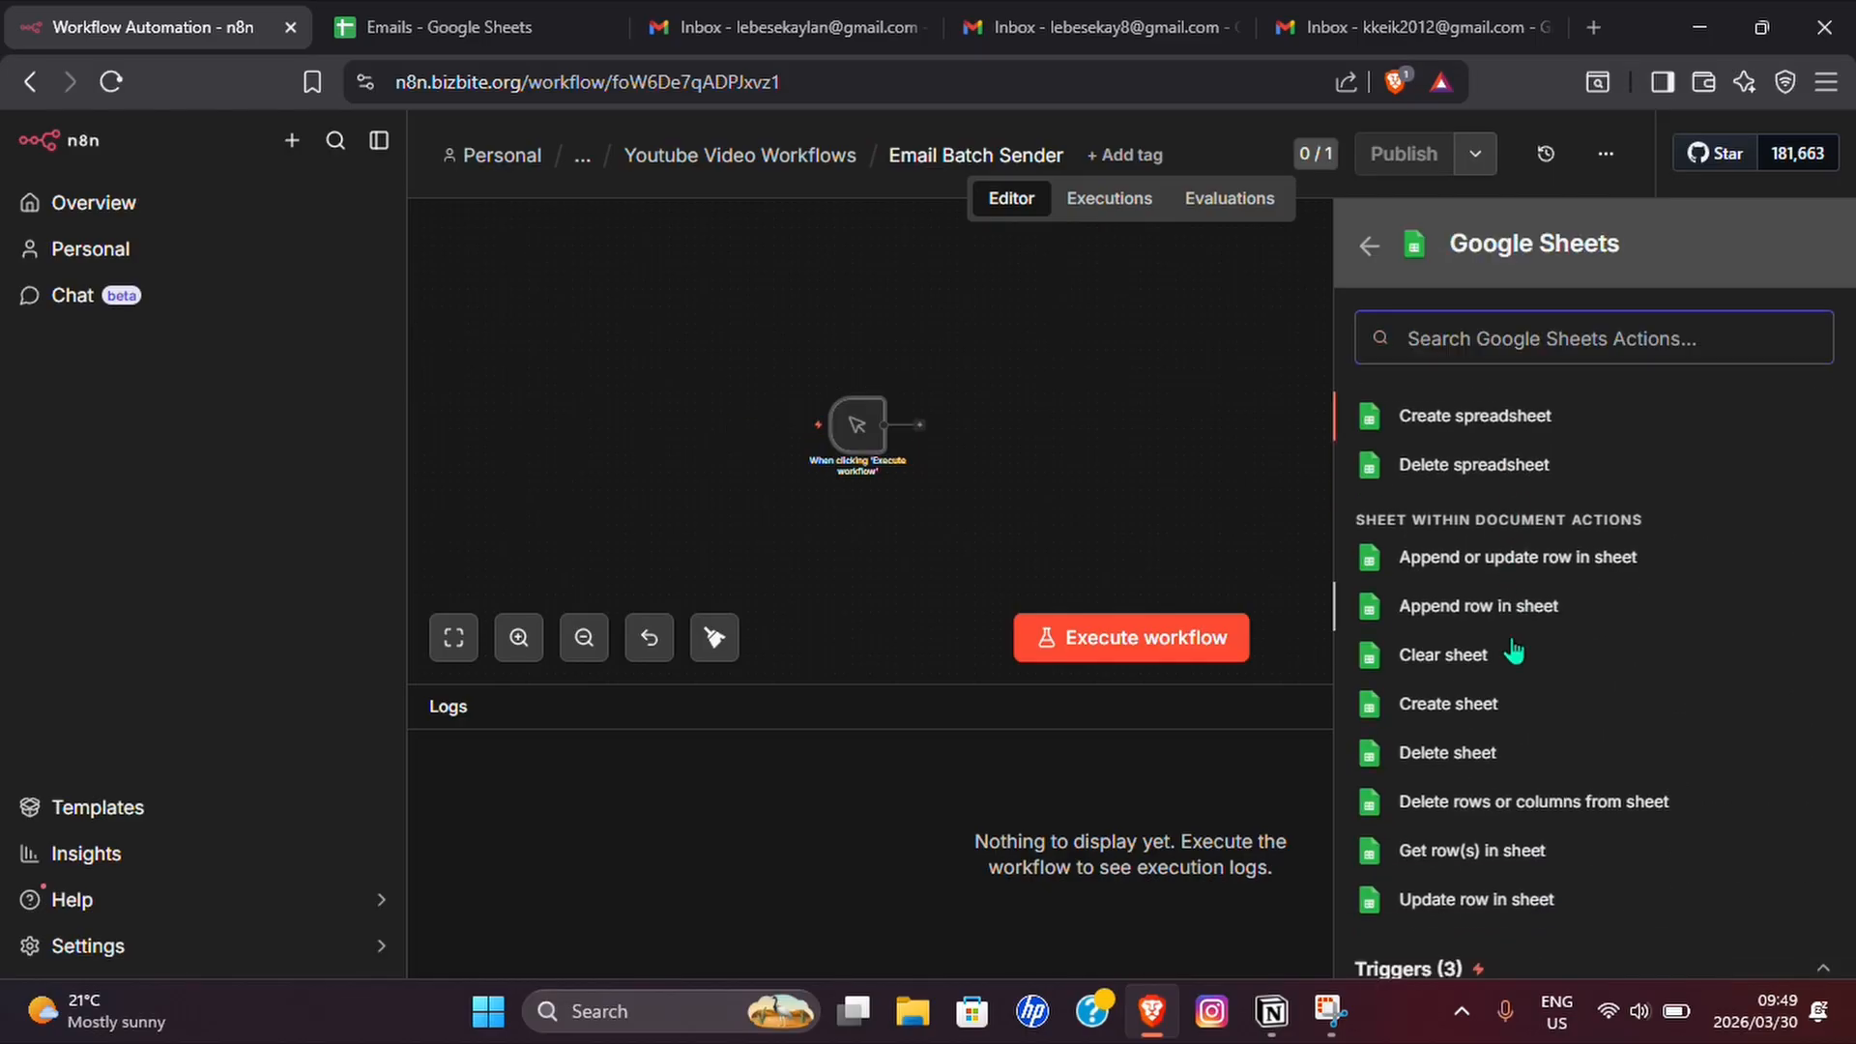
{"action": "scroll", "coordinate": [1409, 817], "scroll_direction": "down", "scroll_amount": 1}
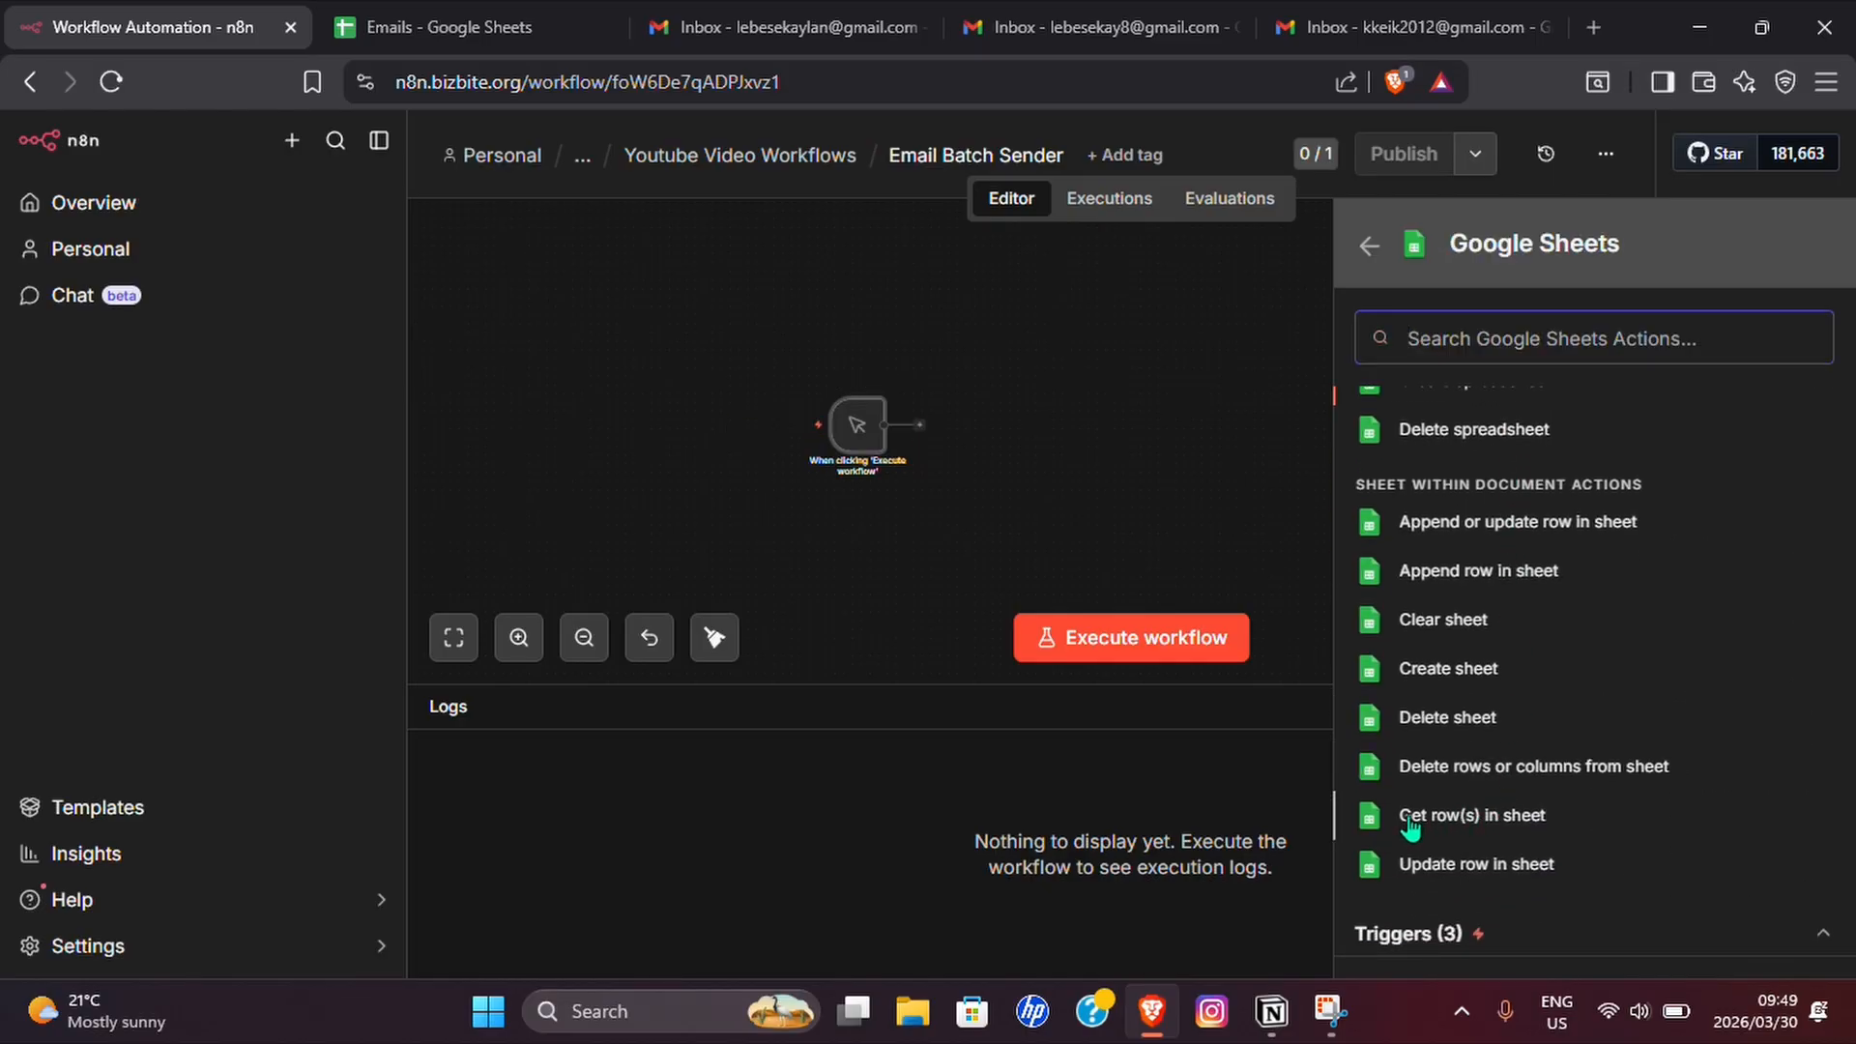
{"action": "left_click", "coordinate": [1484, 823]}
Rename the Google Sheets node as Get Emails.
{"action": "left_click", "coordinate": [182, 174]}
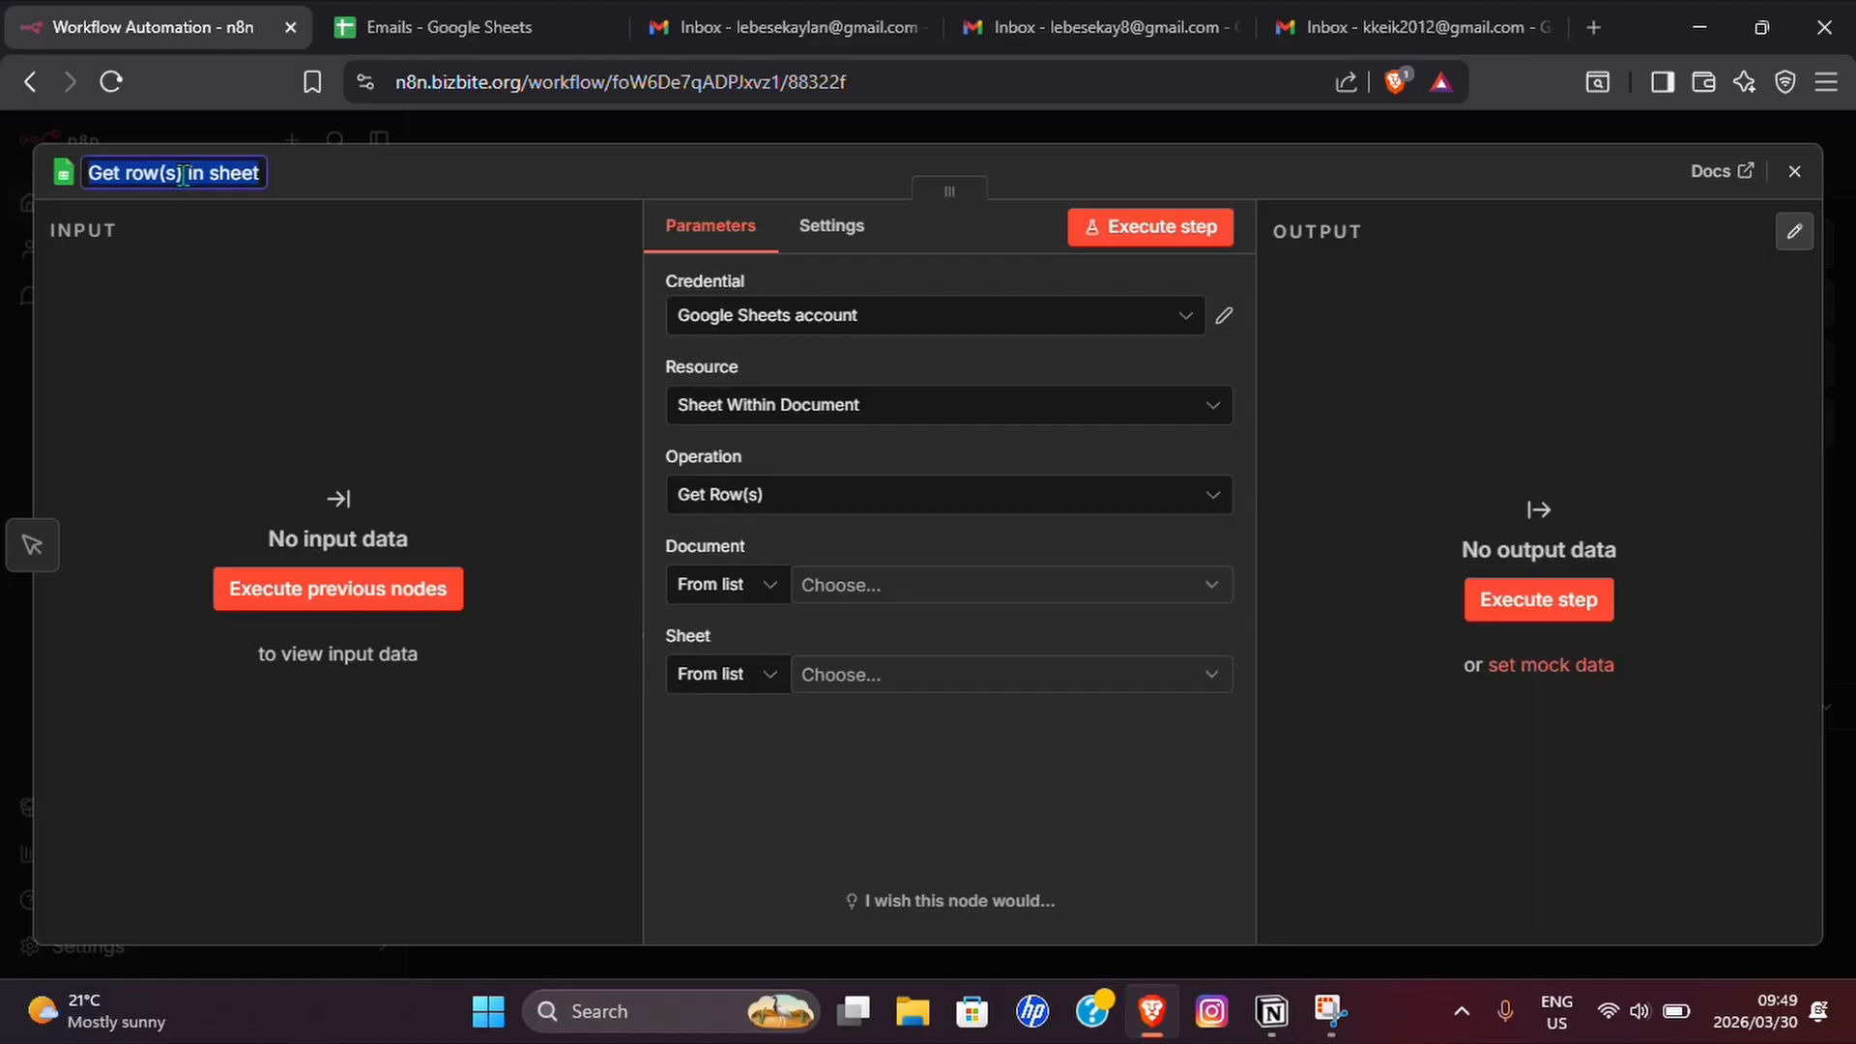
{"action": "type", "text": "Get Emails"}
Set the Get Emails node to read Sheet1 of the Emails document.
{"action": "left_click", "coordinate": [874, 592]}
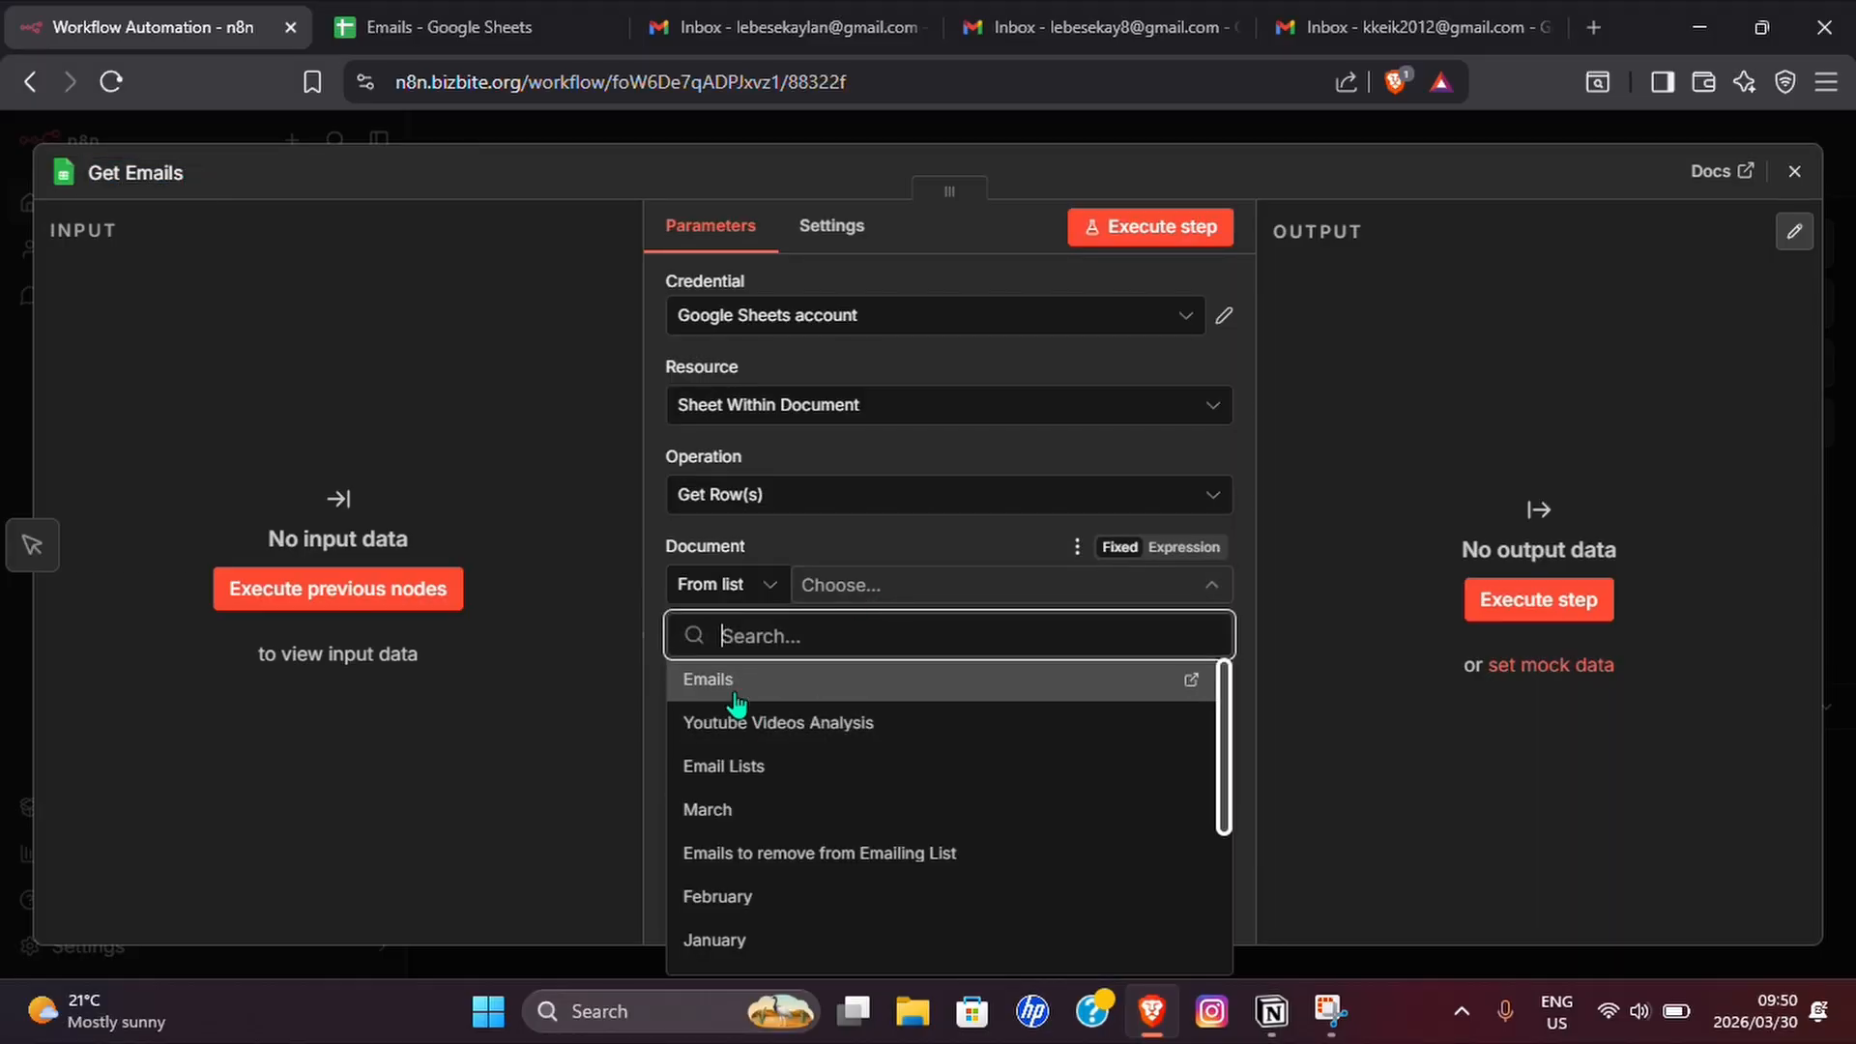
{"action": "left_click", "coordinate": [733, 696]}
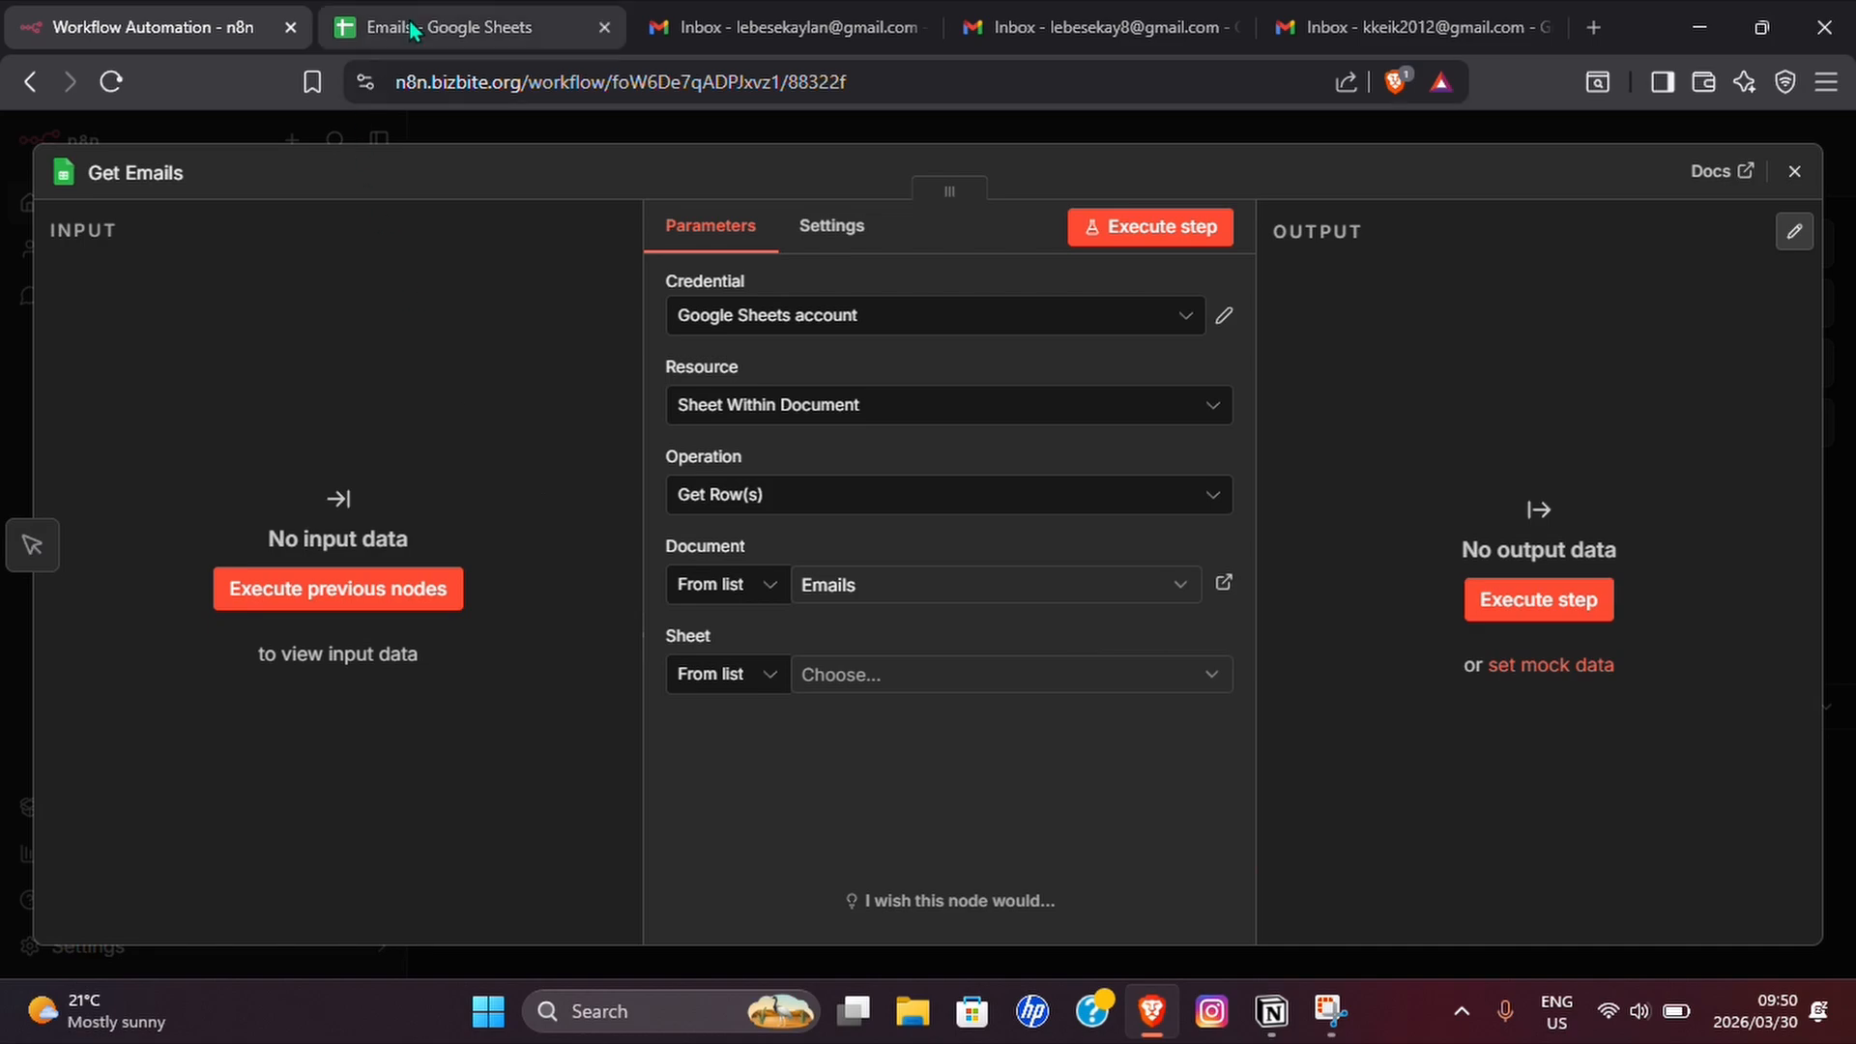
{"action": "left_click", "coordinate": [437, 29]}
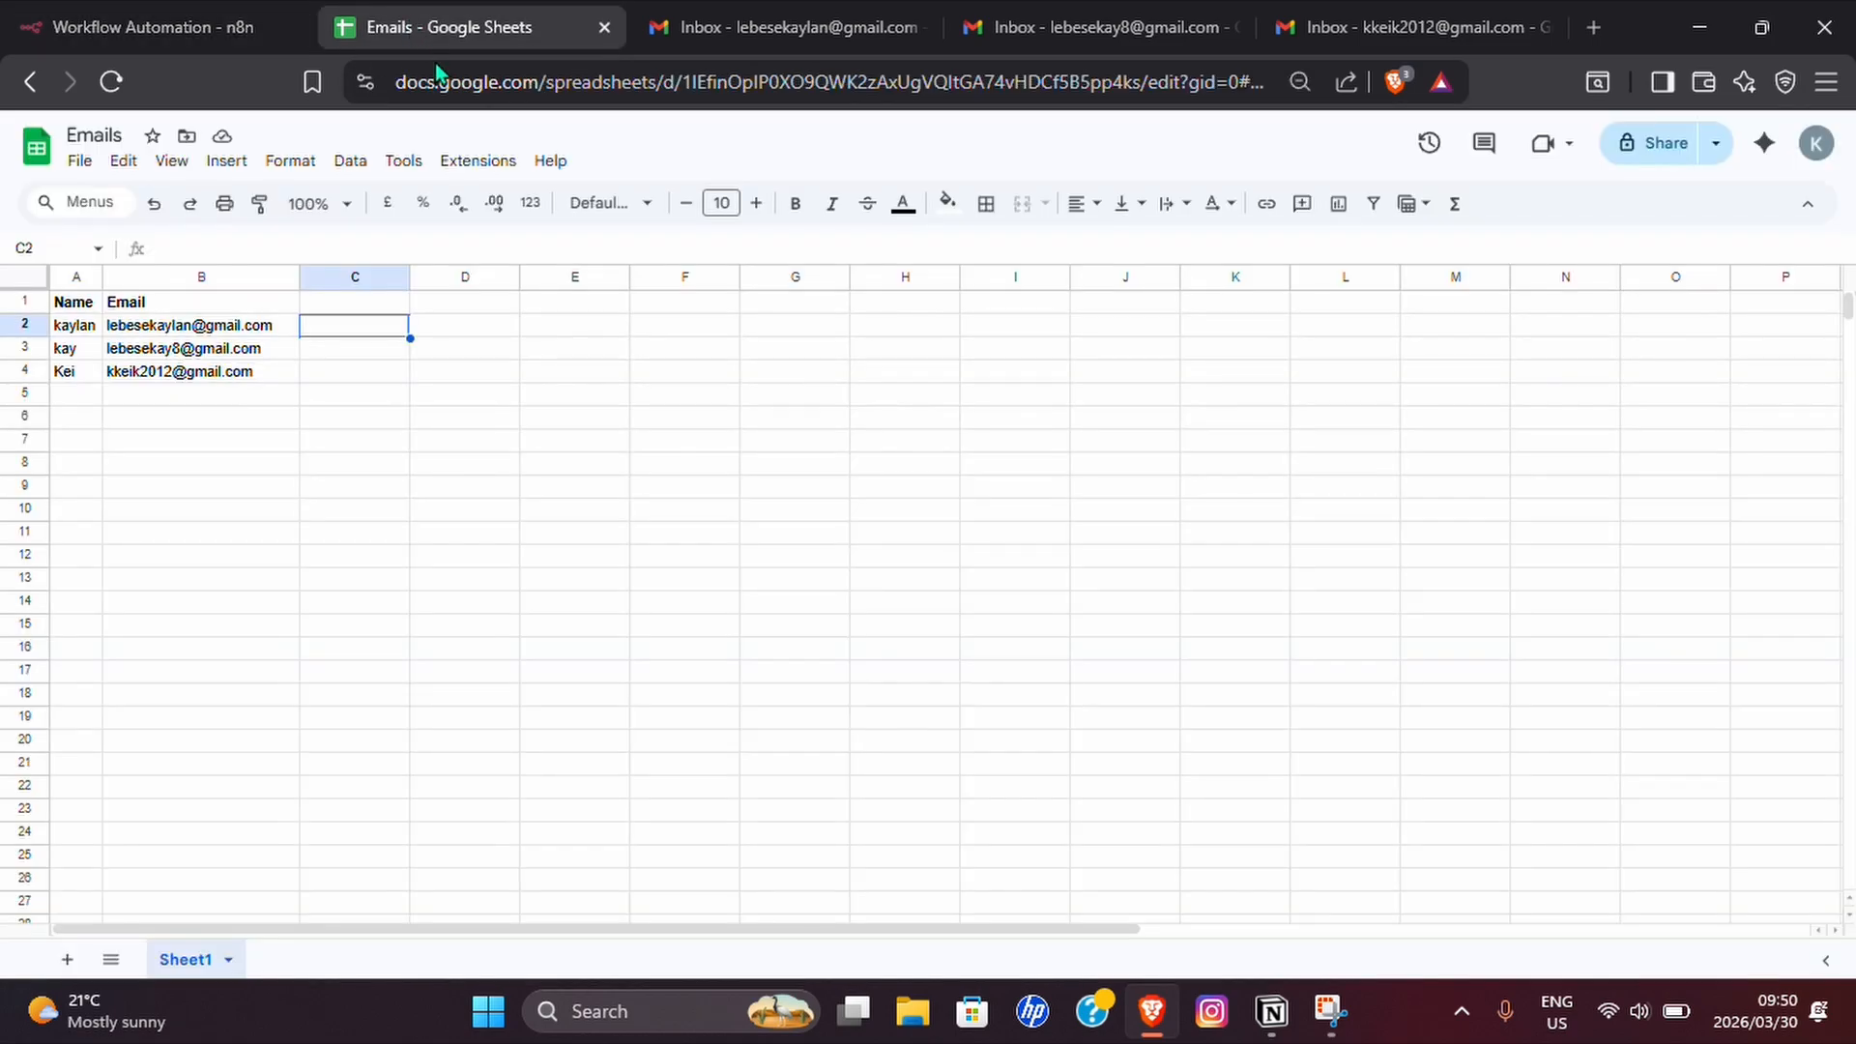
{"action": "left_click", "coordinate": [164, 31]}
{"action": "left_click", "coordinate": [882, 677]}
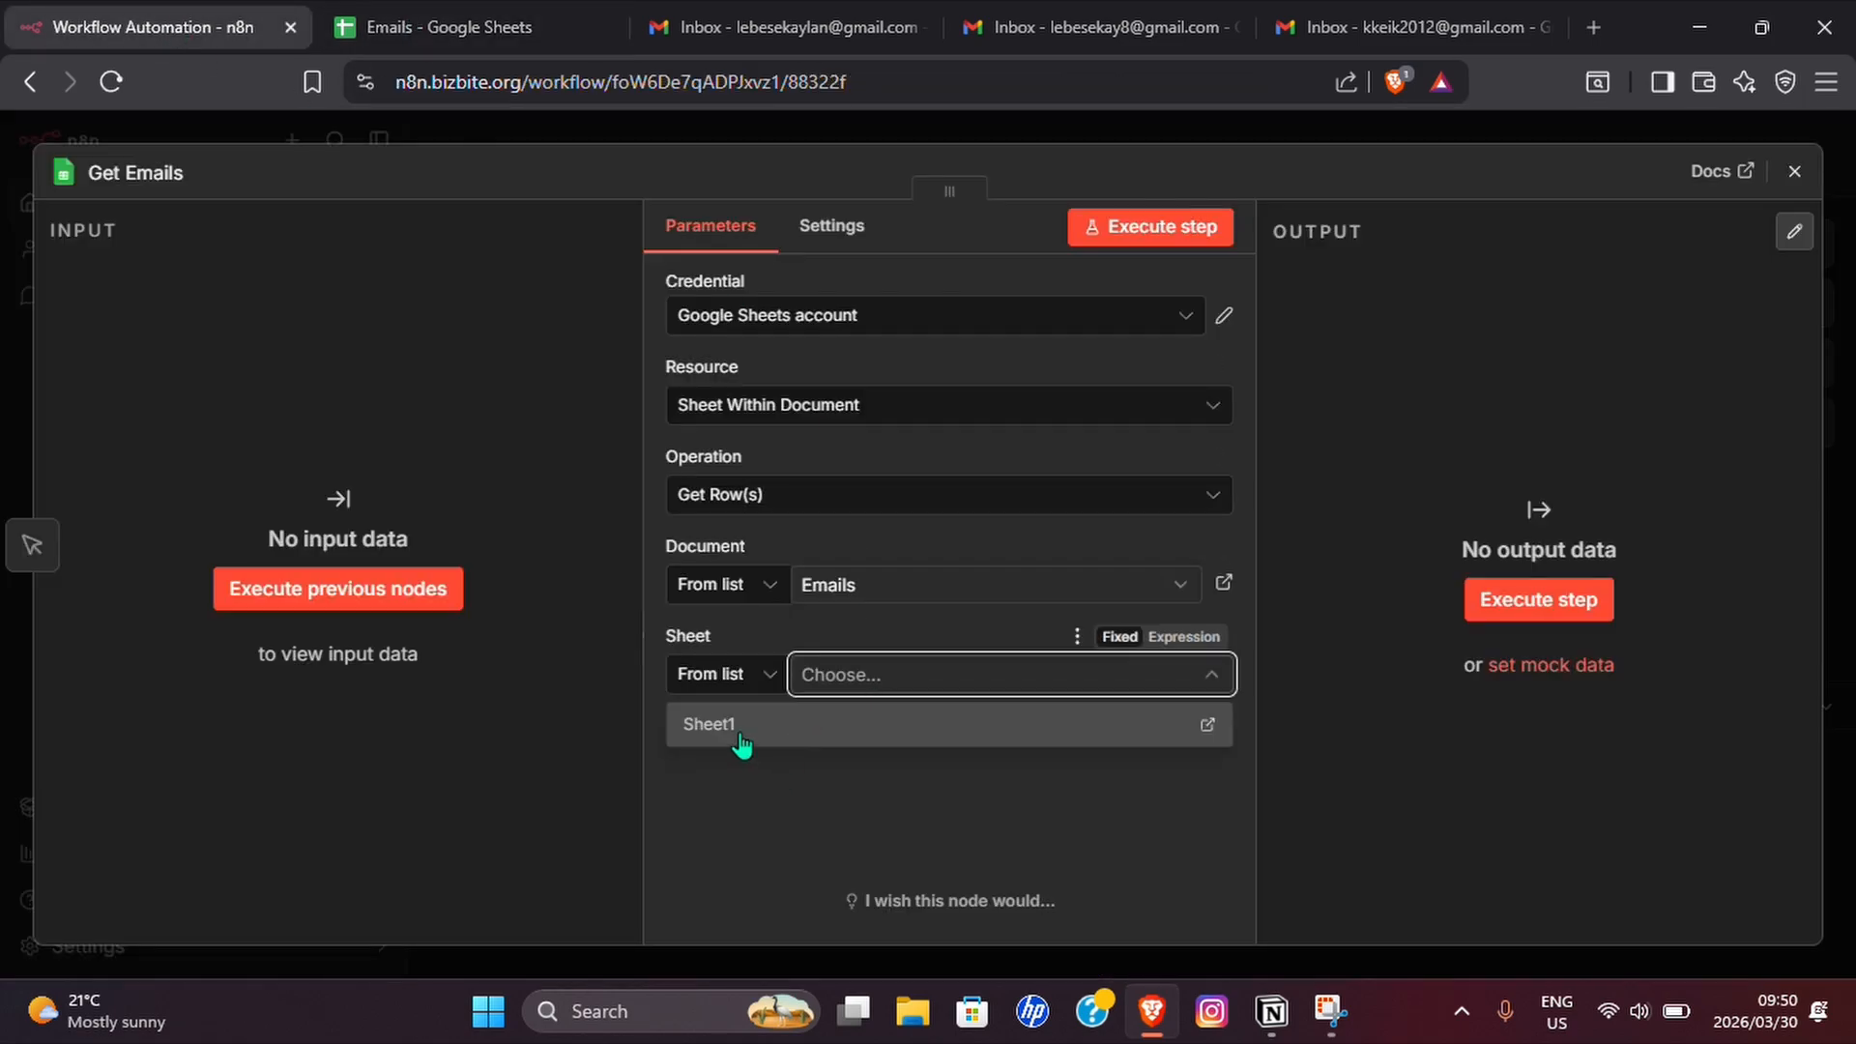
{"action": "left_click", "coordinate": [711, 737]}
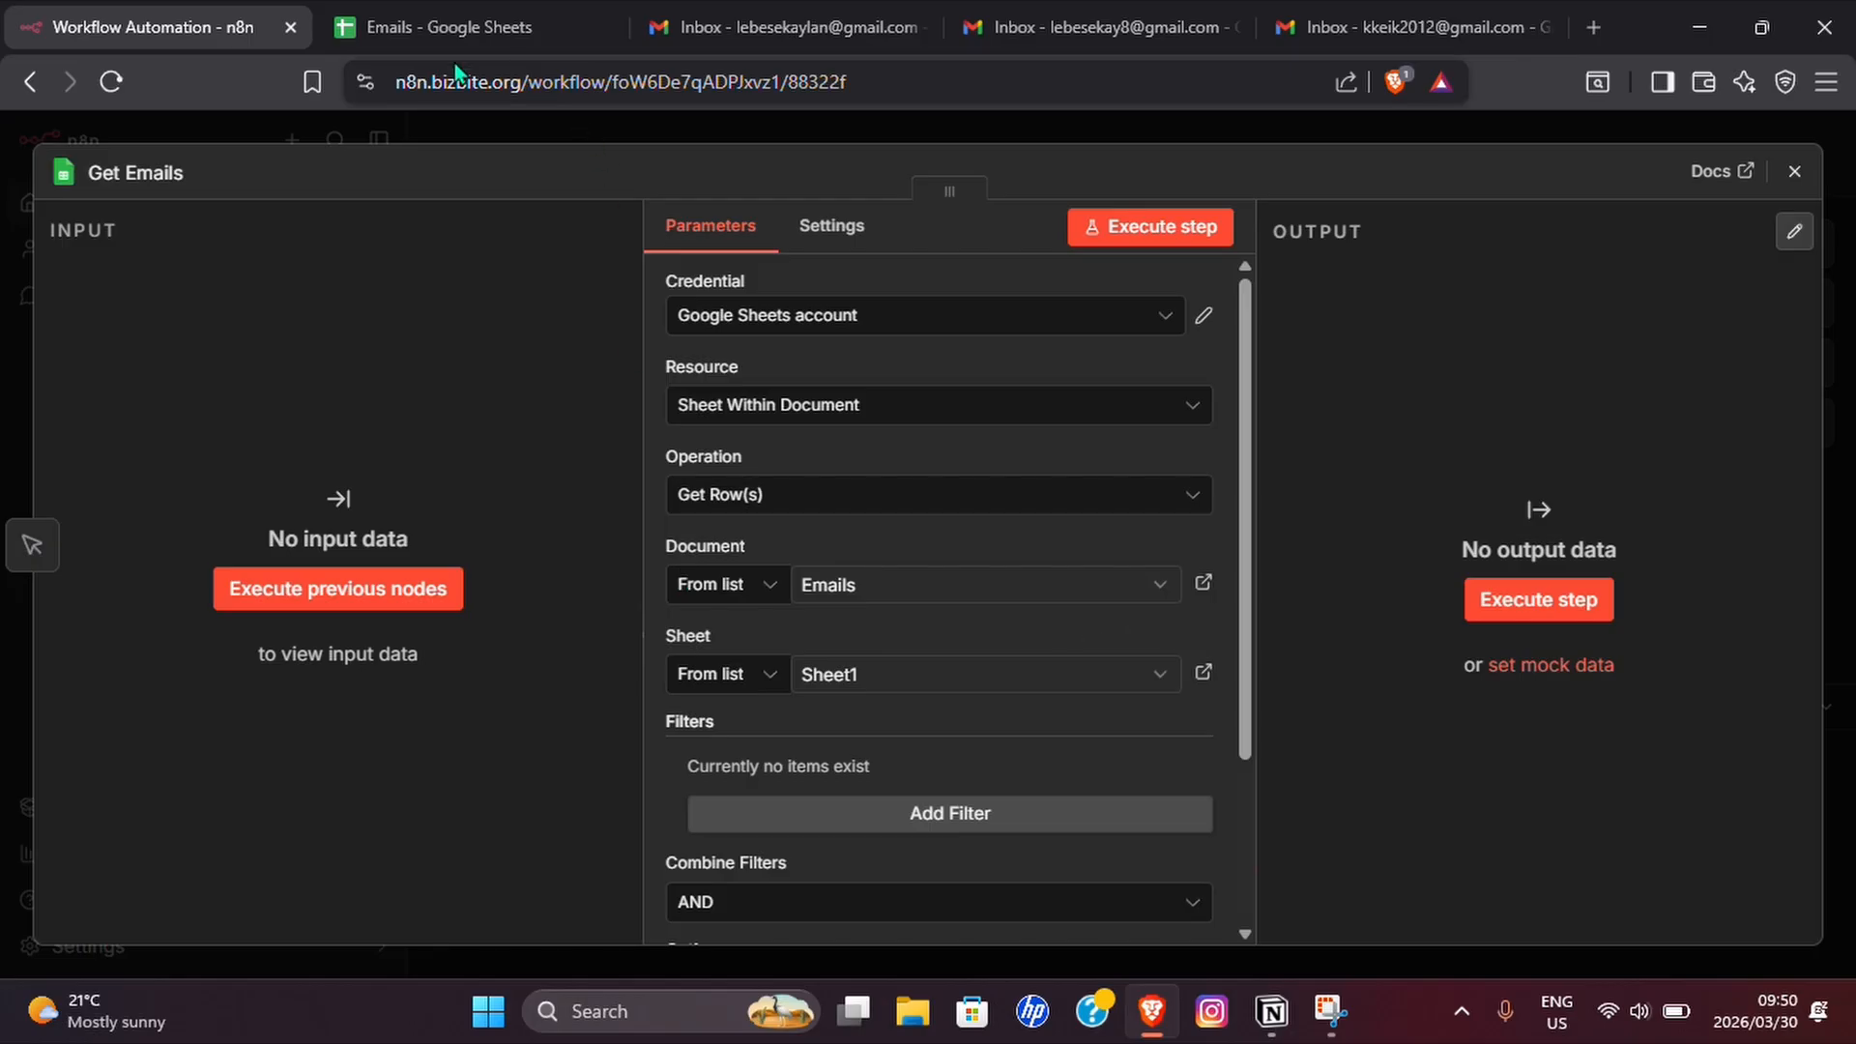
Review the contact columns in the Emails spreadsheet and the filter and option parameters of the Get Emails node.
{"action": "left_click", "coordinate": [437, 29]}
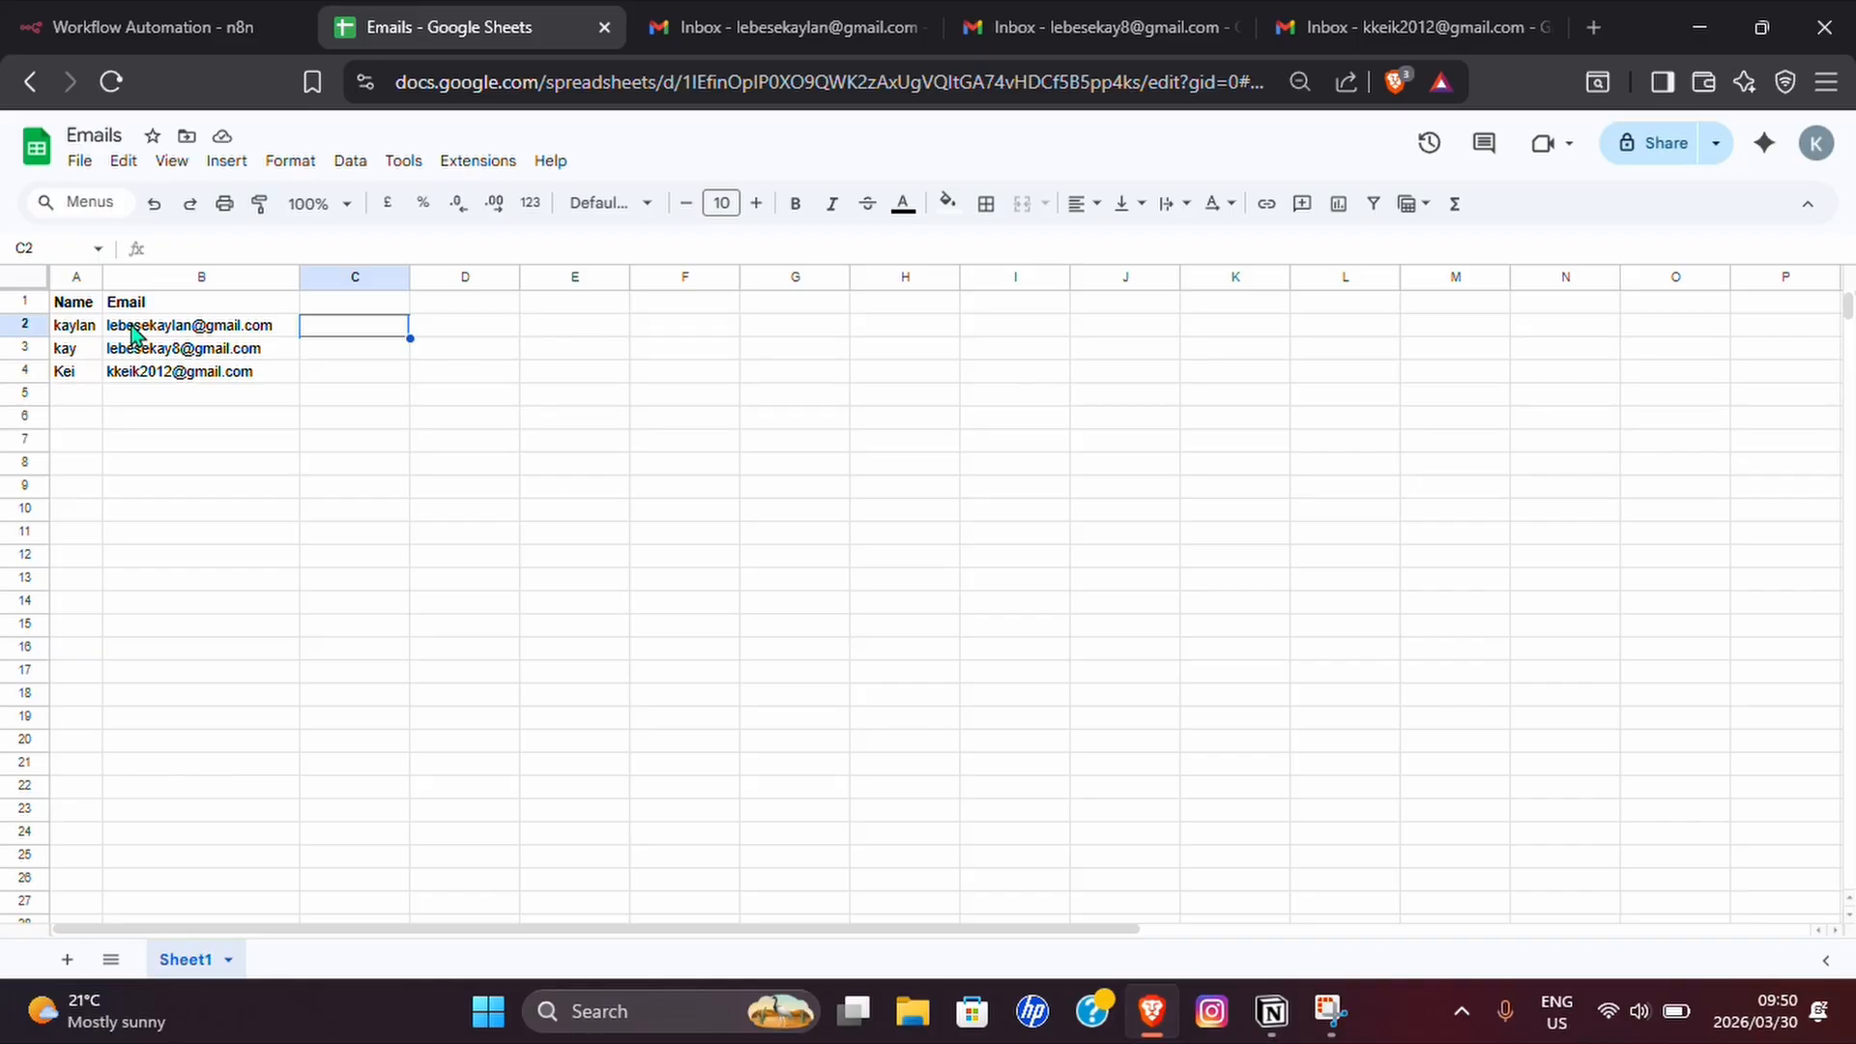
{"action": "left_click", "coordinate": [155, 19]}
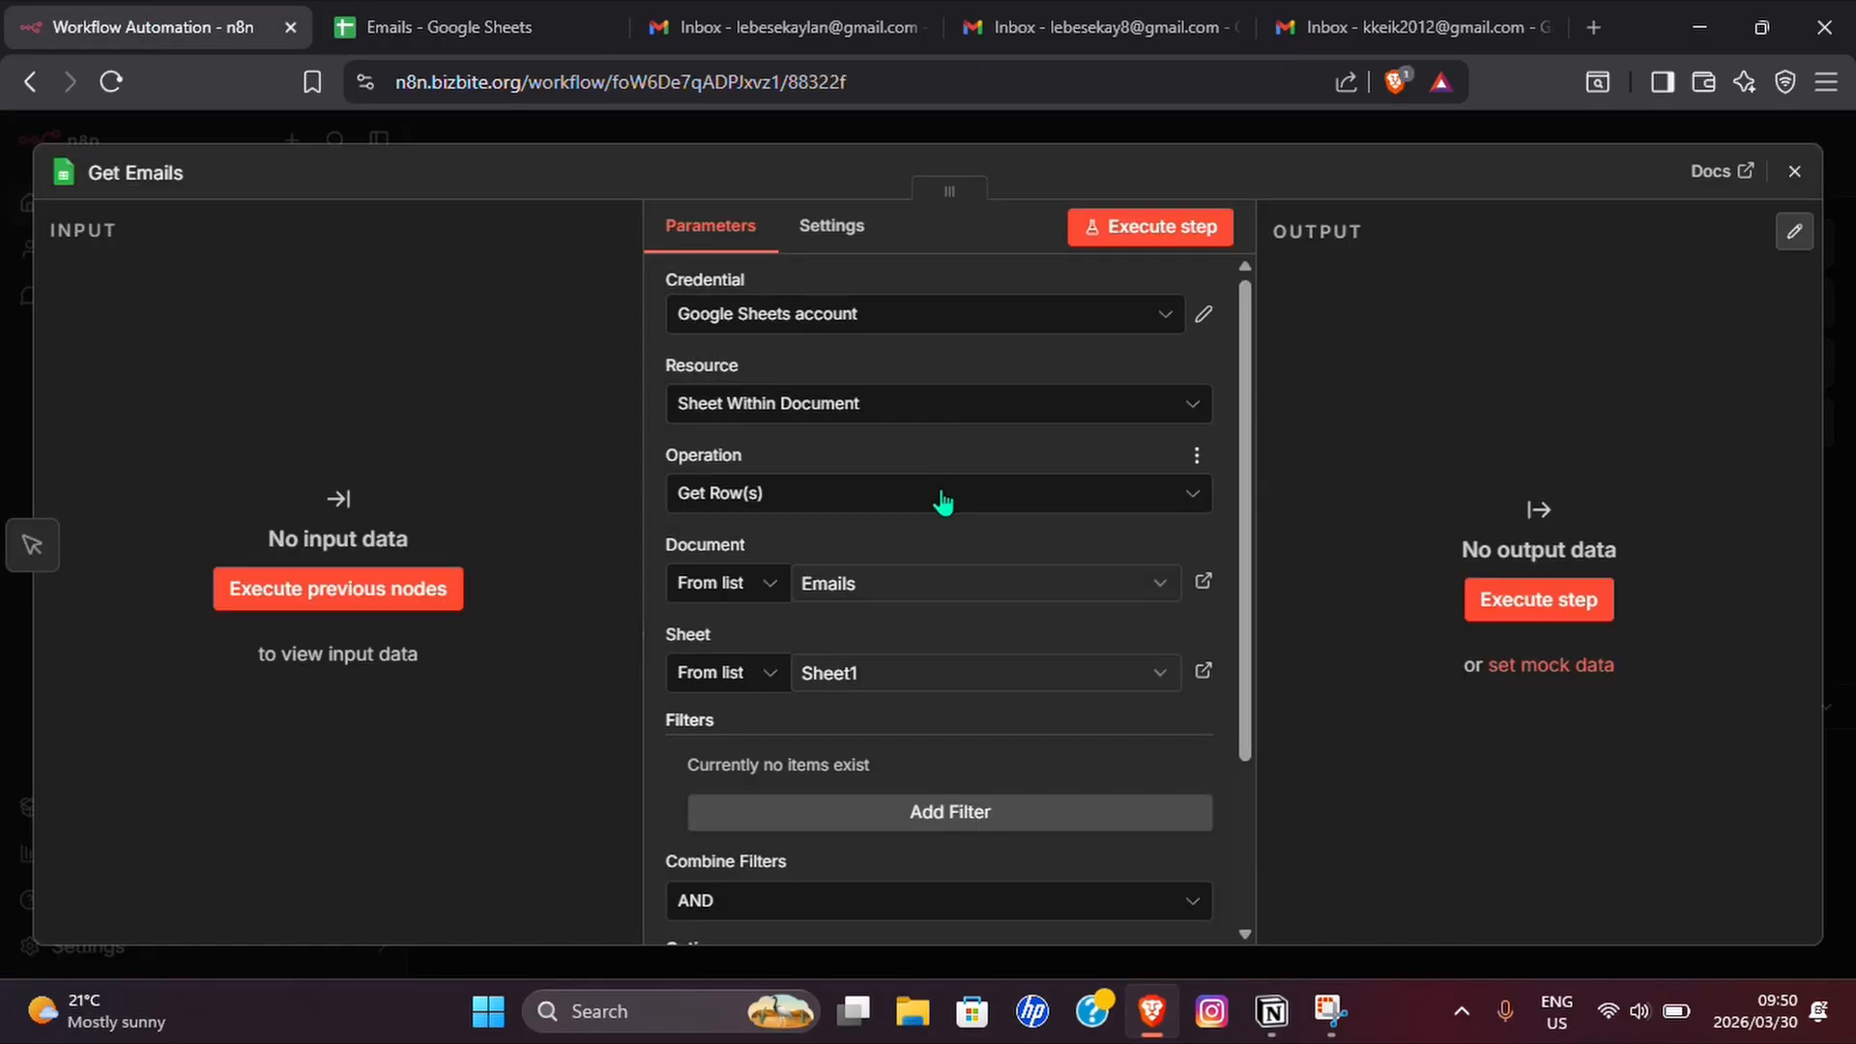
{"action": "scroll", "coordinate": [941, 491], "scroll_direction": "down", "scroll_amount": 3}
{"action": "left_click", "coordinate": [1794, 172]}
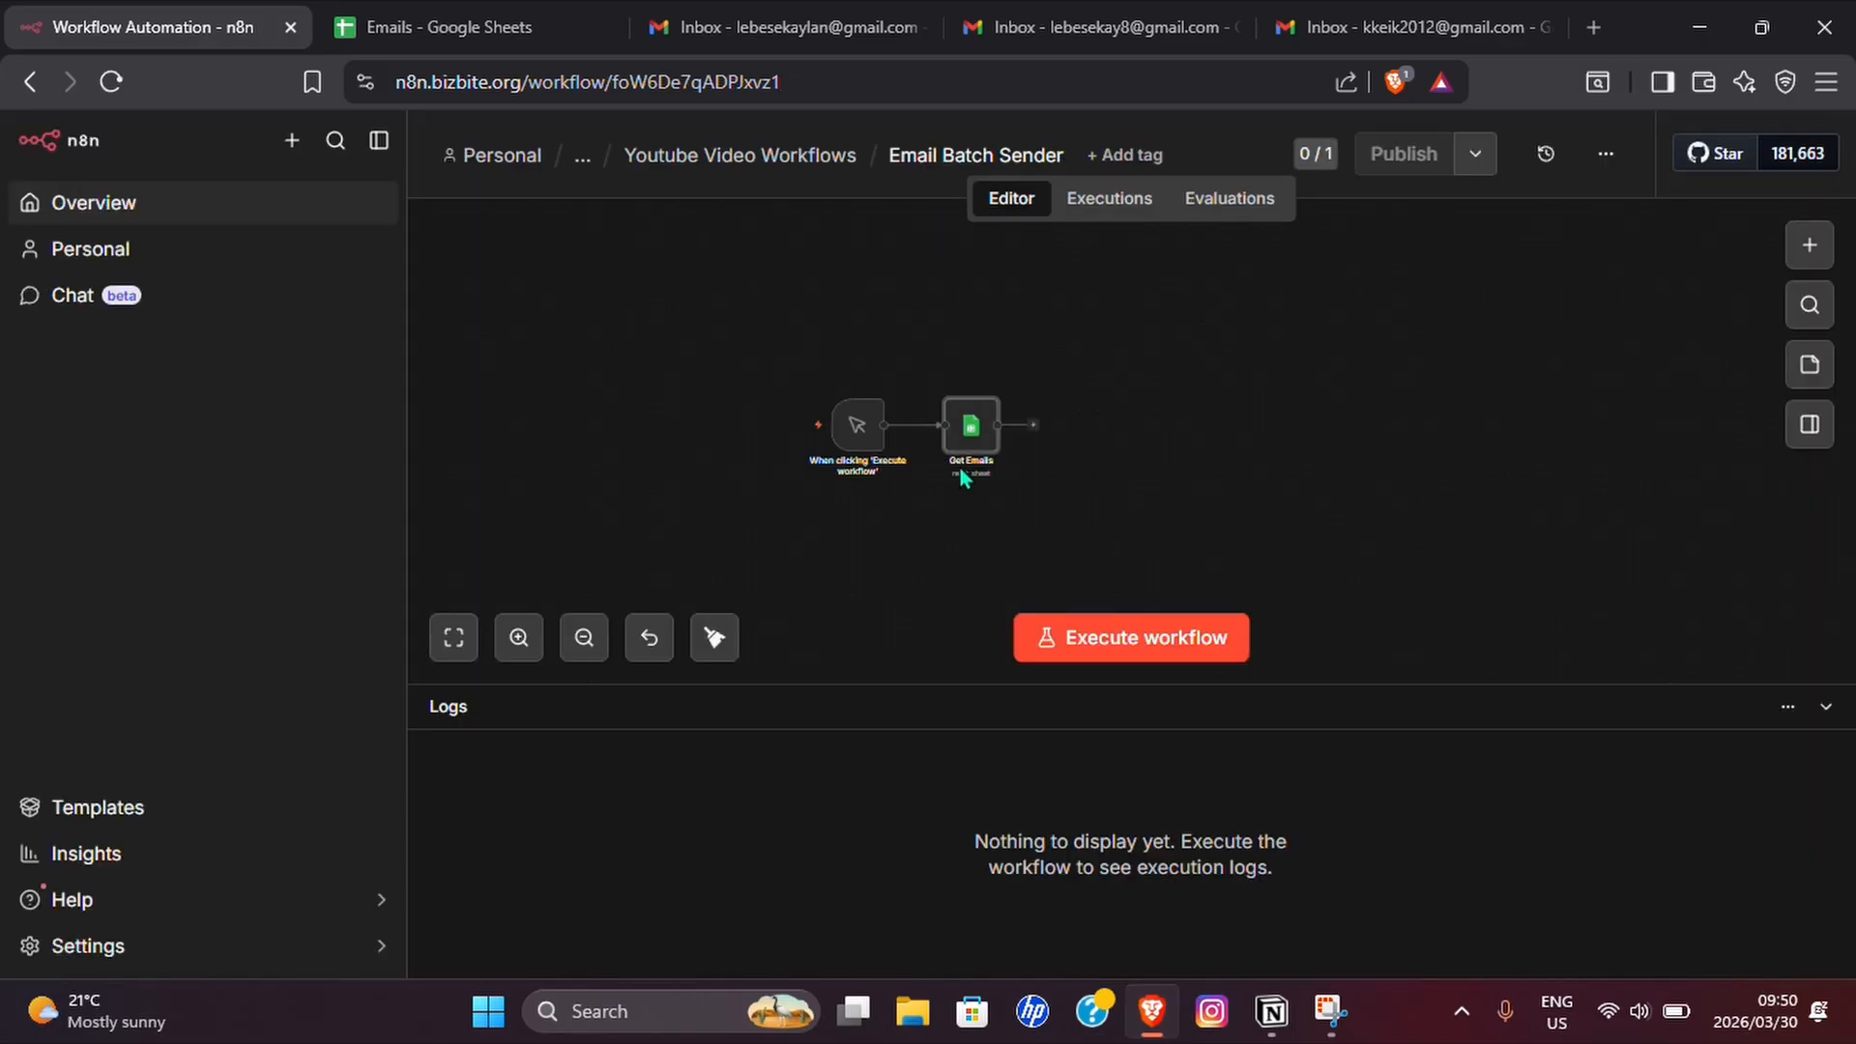
{"action": "left_click", "coordinate": [518, 640]}
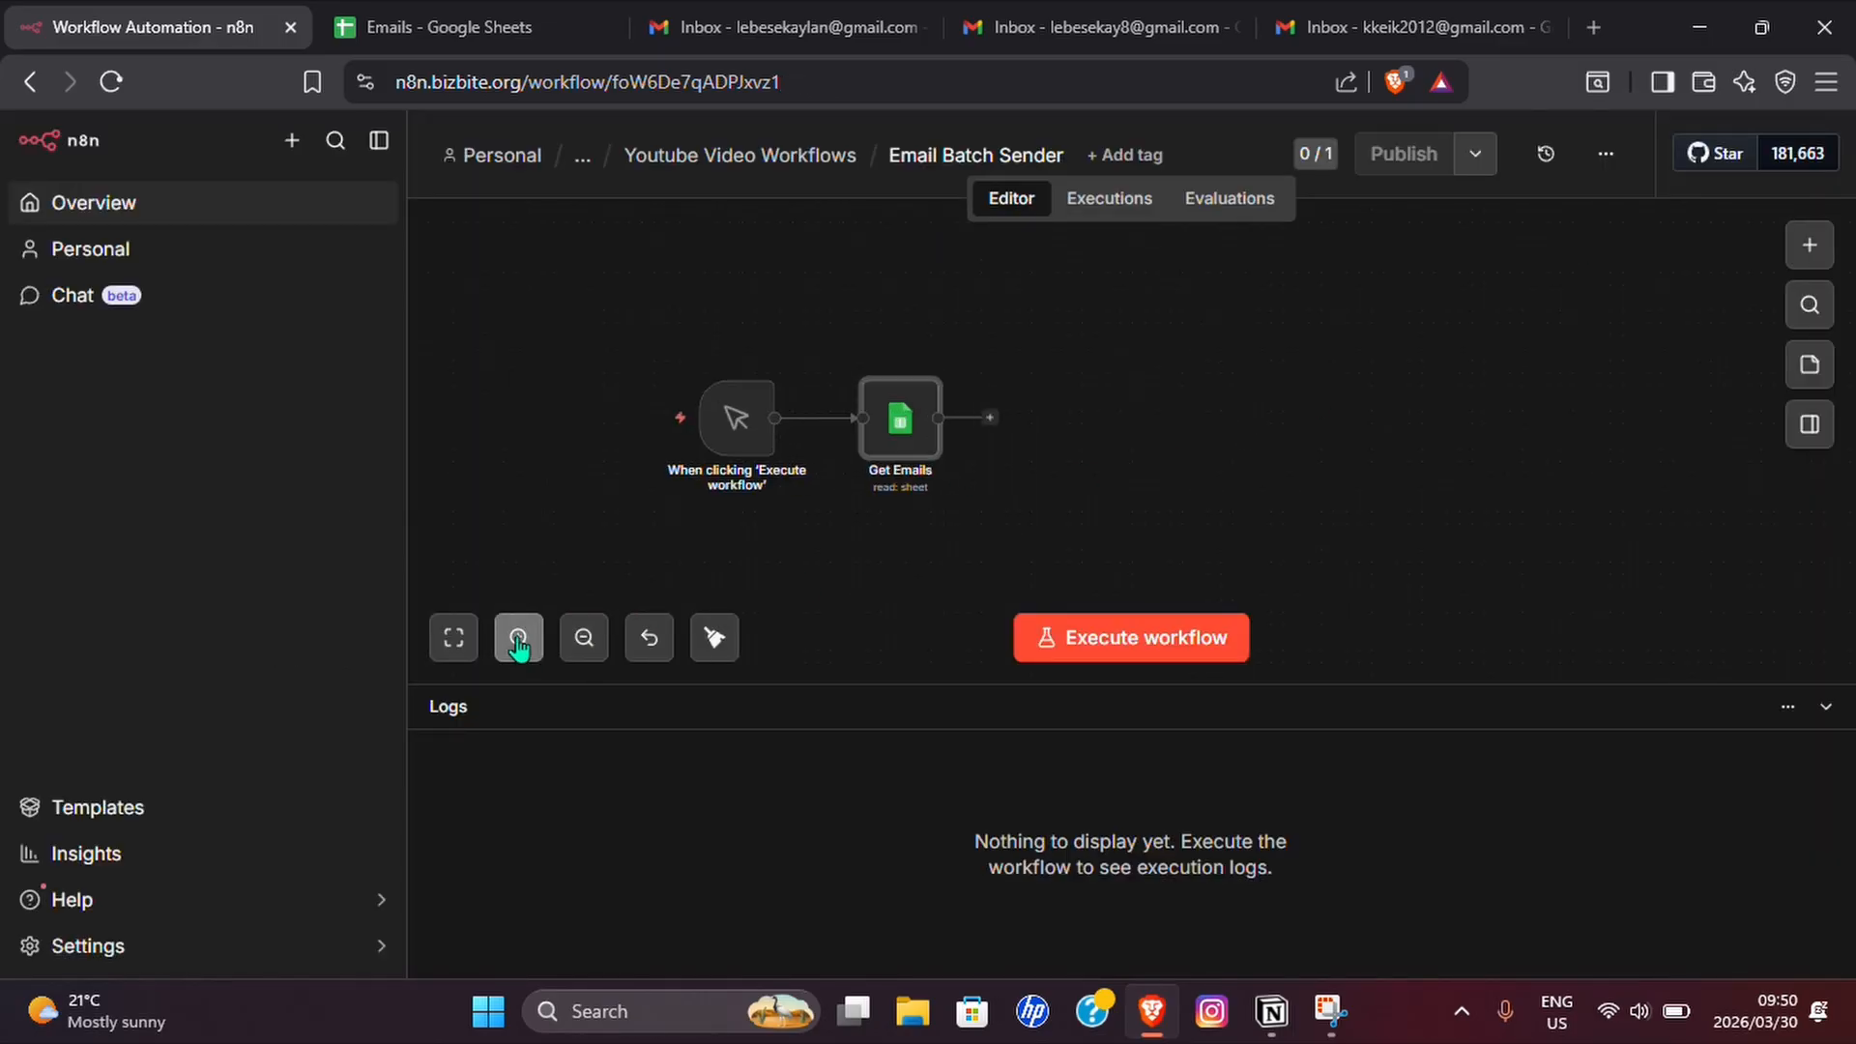
{"action": "left_click", "coordinate": [517, 639]}
{"action": "left_click", "coordinate": [518, 639]}
{"action": "double_click", "coordinate": [812, 430]}
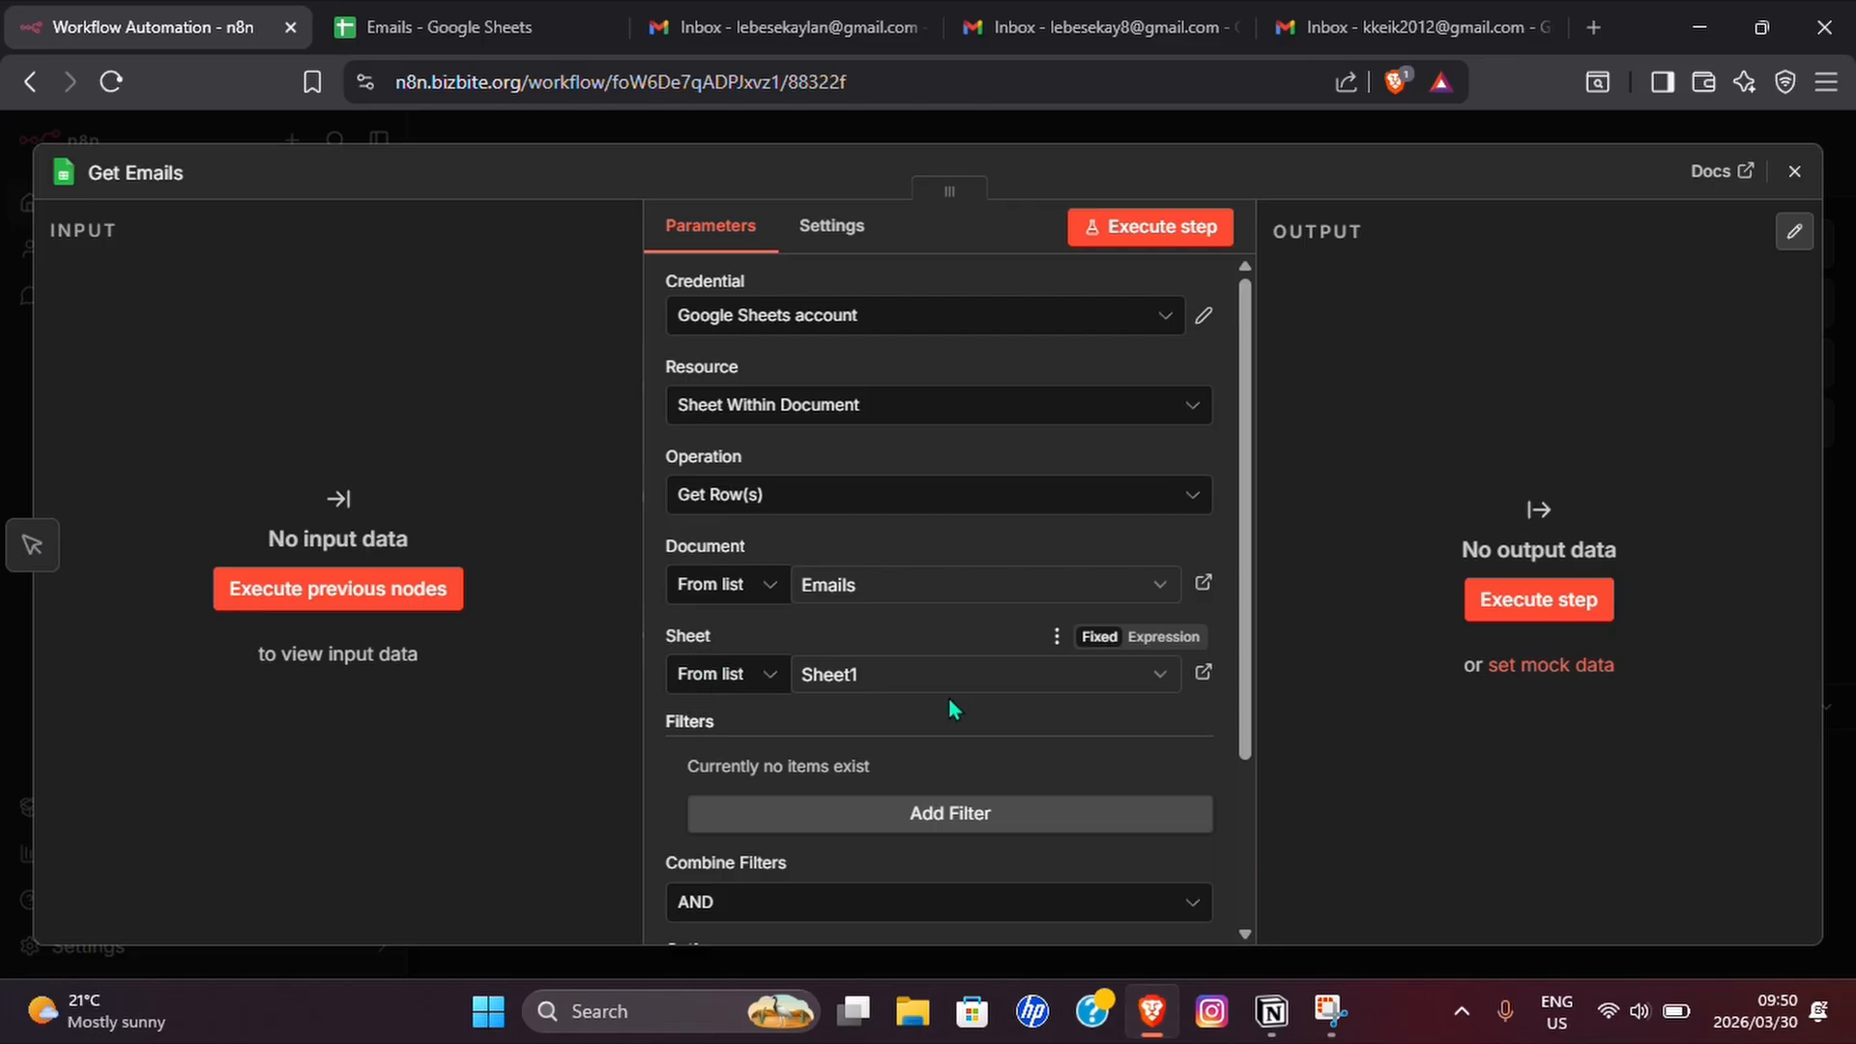
{"action": "scroll", "coordinate": [931, 673], "scroll_direction": "down", "scroll_amount": 3}
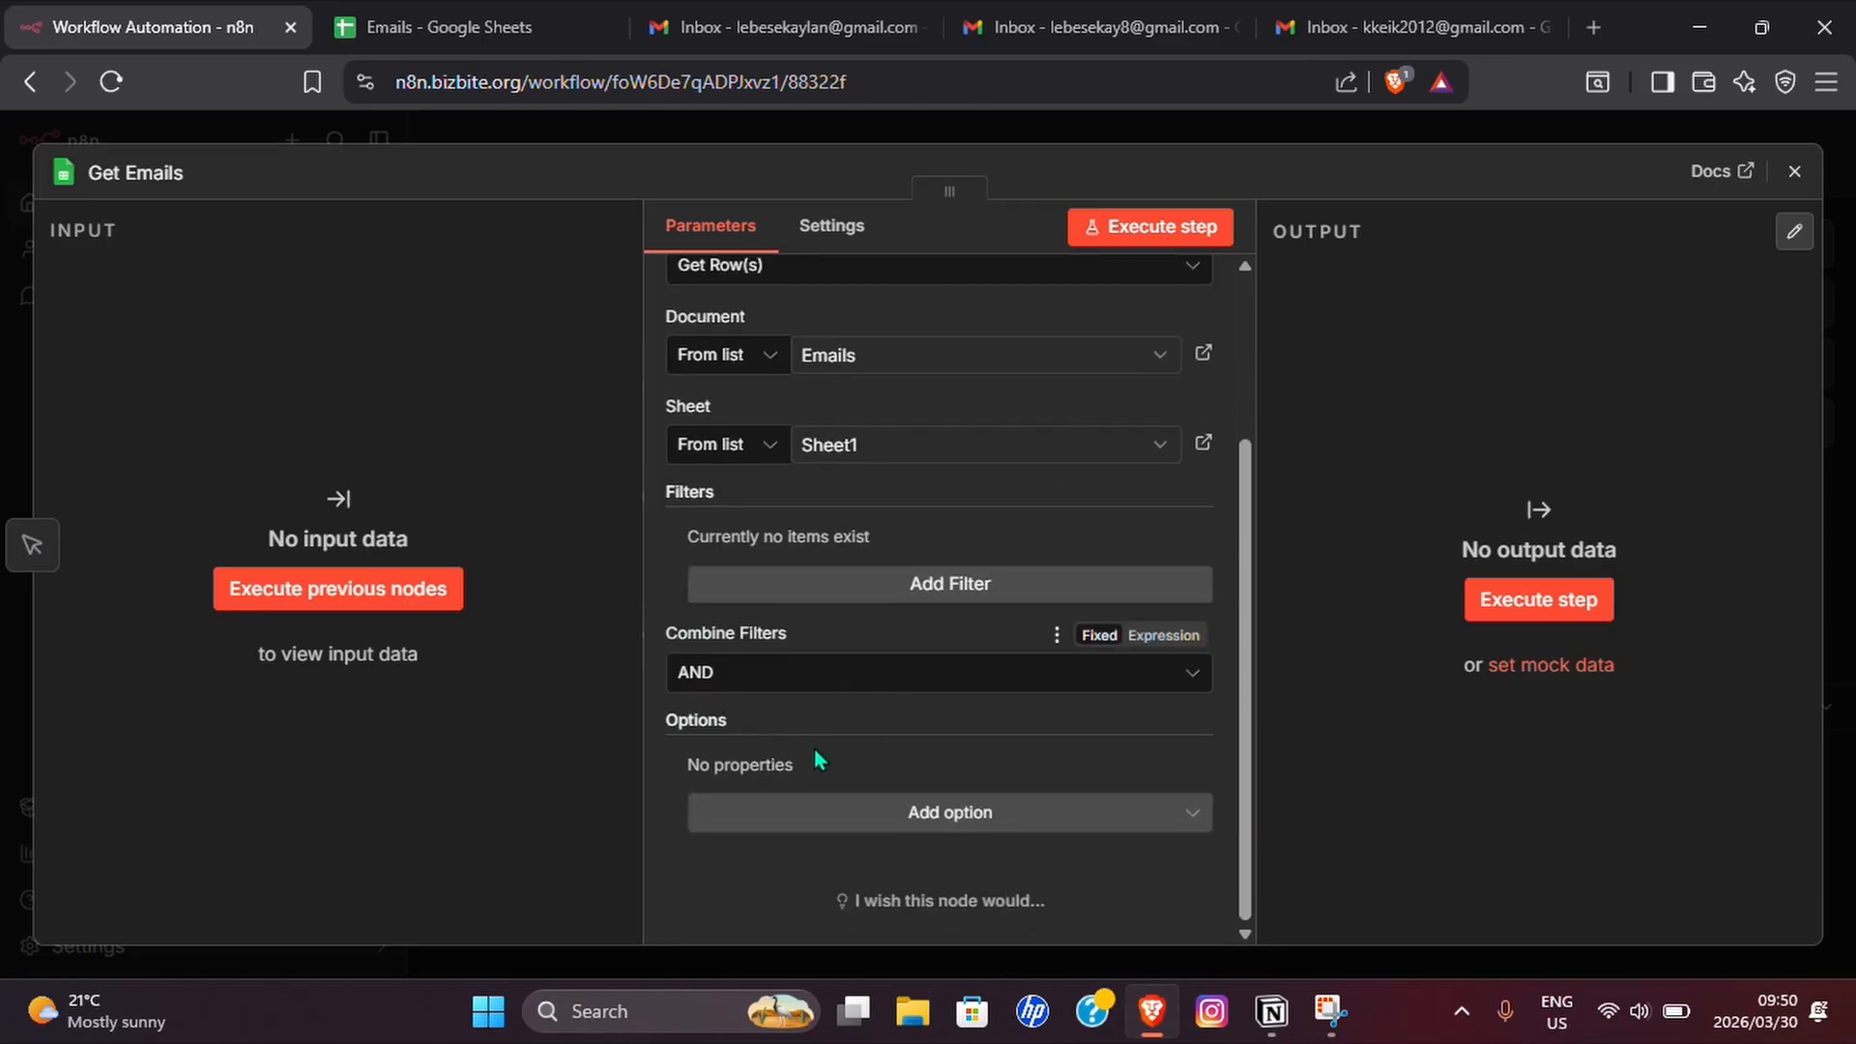
{"action": "left_click", "coordinate": [1794, 171]}
Add a Loop Over Items (Split in Batches) node after Get Emails.
{"action": "left_click", "coordinate": [1023, 398]}
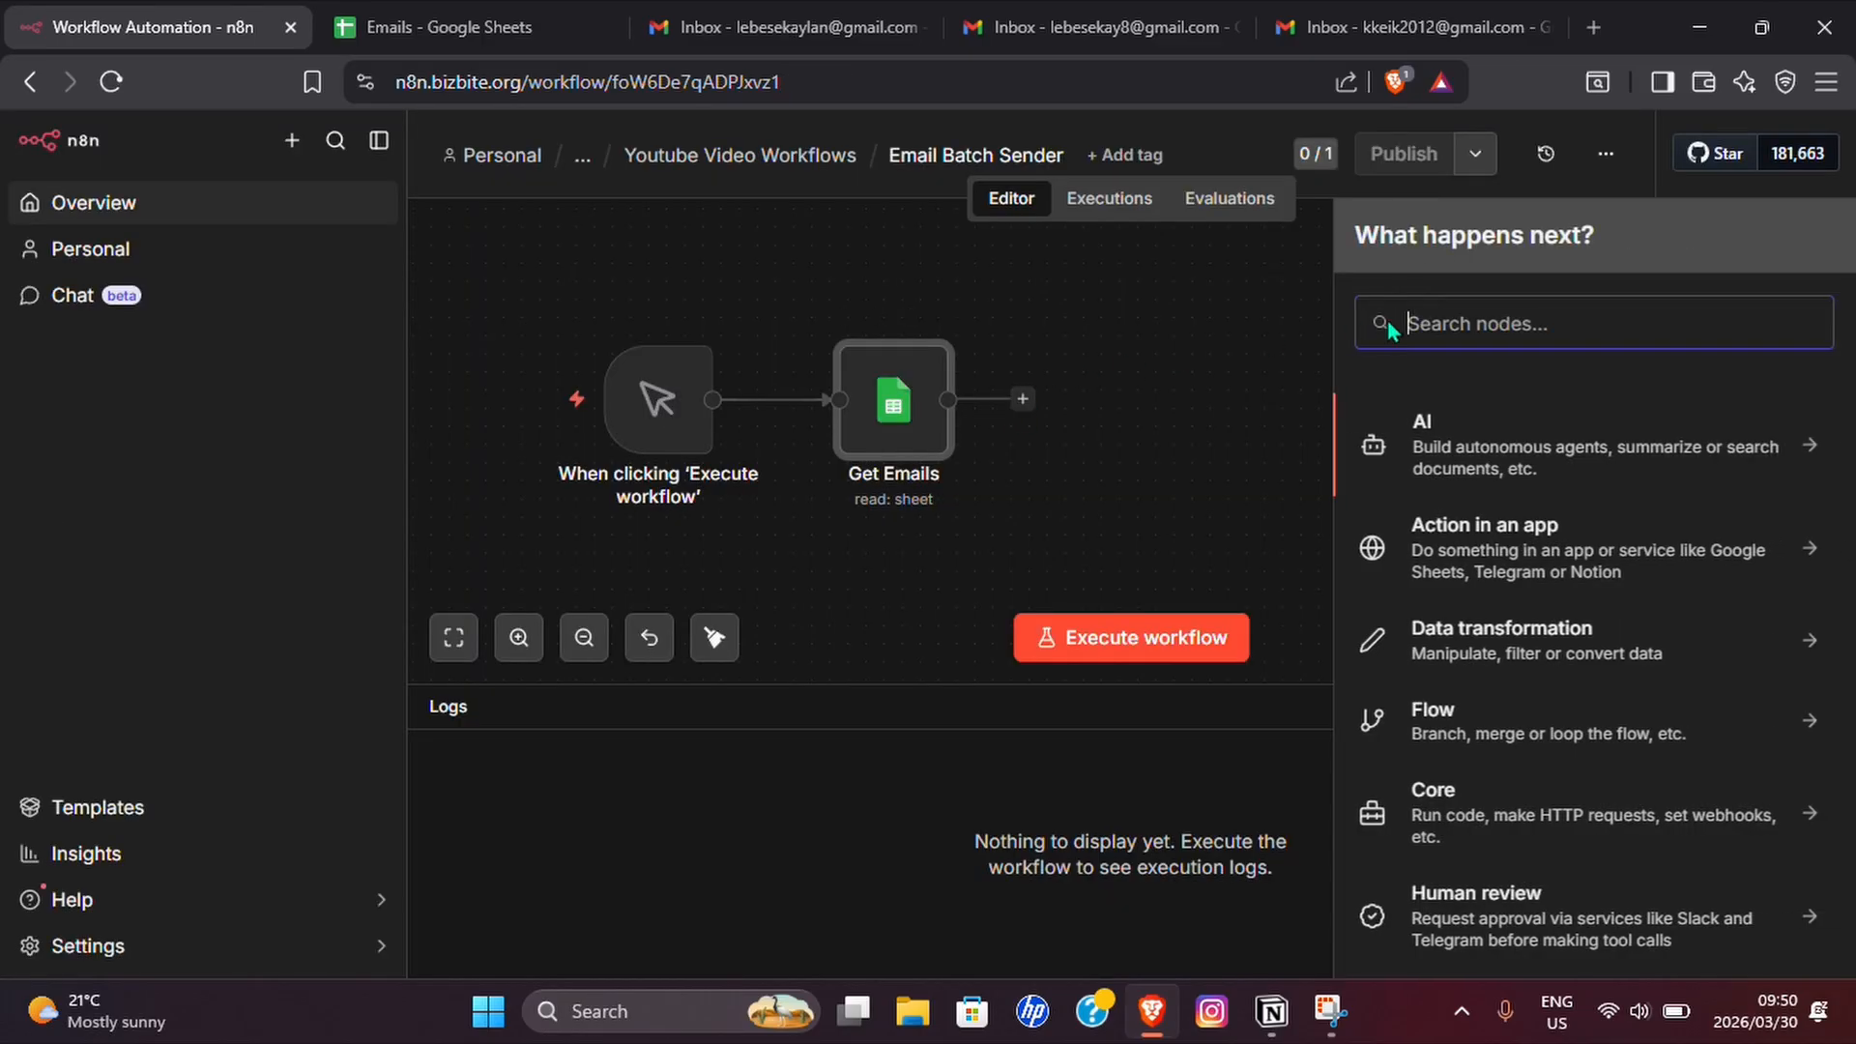
{"action": "type", "text": "Loop"}
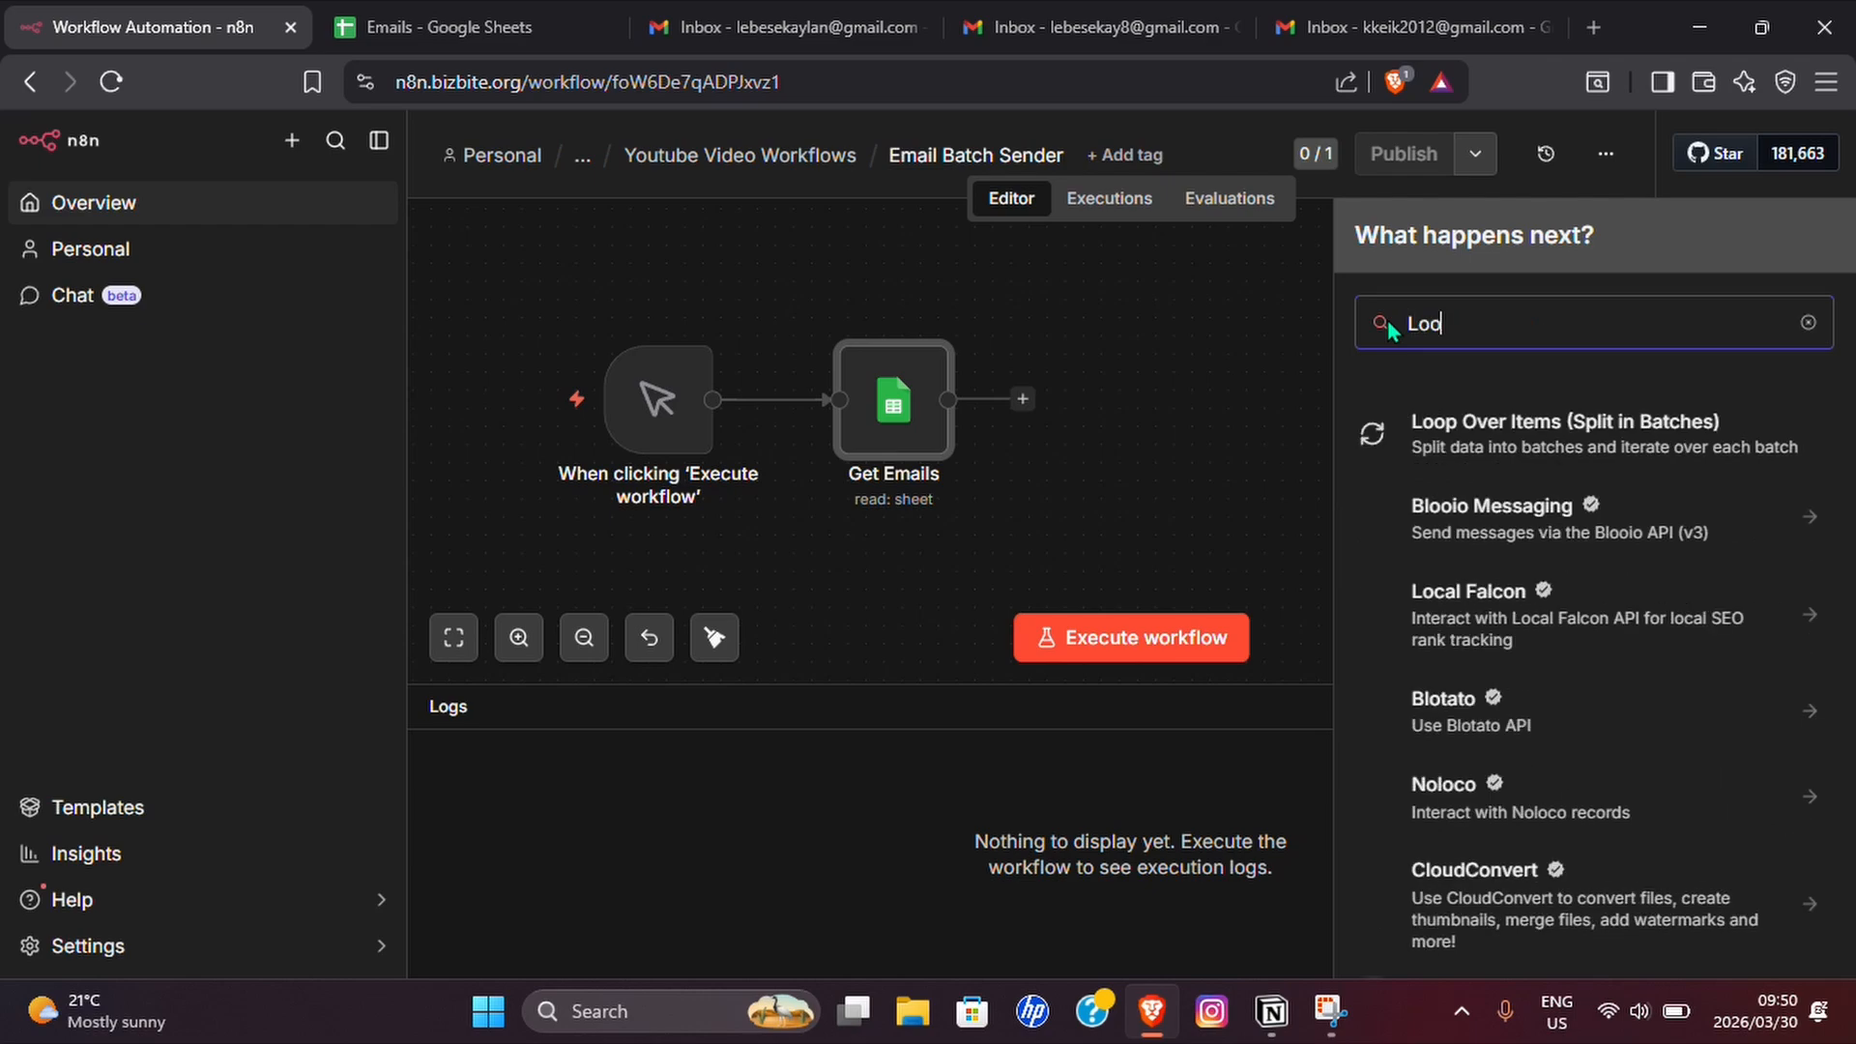
{"action": "left_click", "coordinate": [1491, 444]}
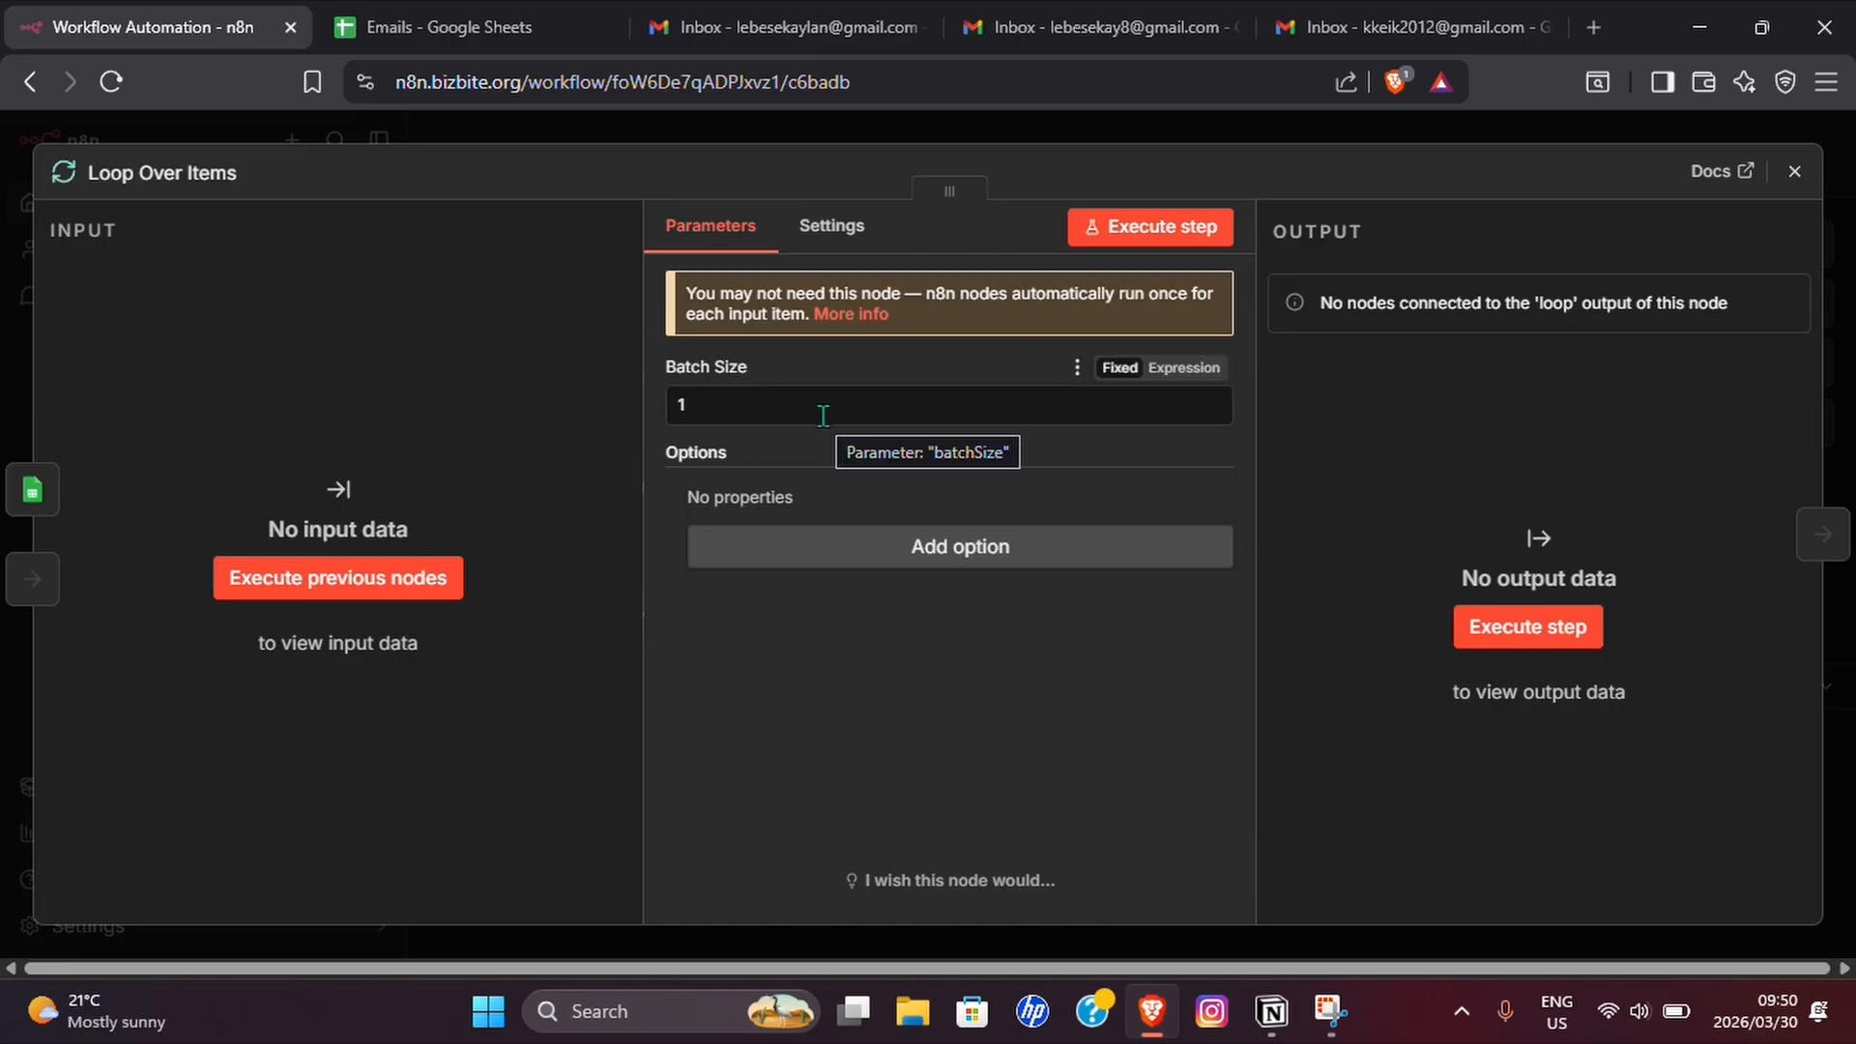
Set the Loop Over Items batch size to 50 and return to the canvas.
{"action": "left_click", "coordinate": [720, 409]}
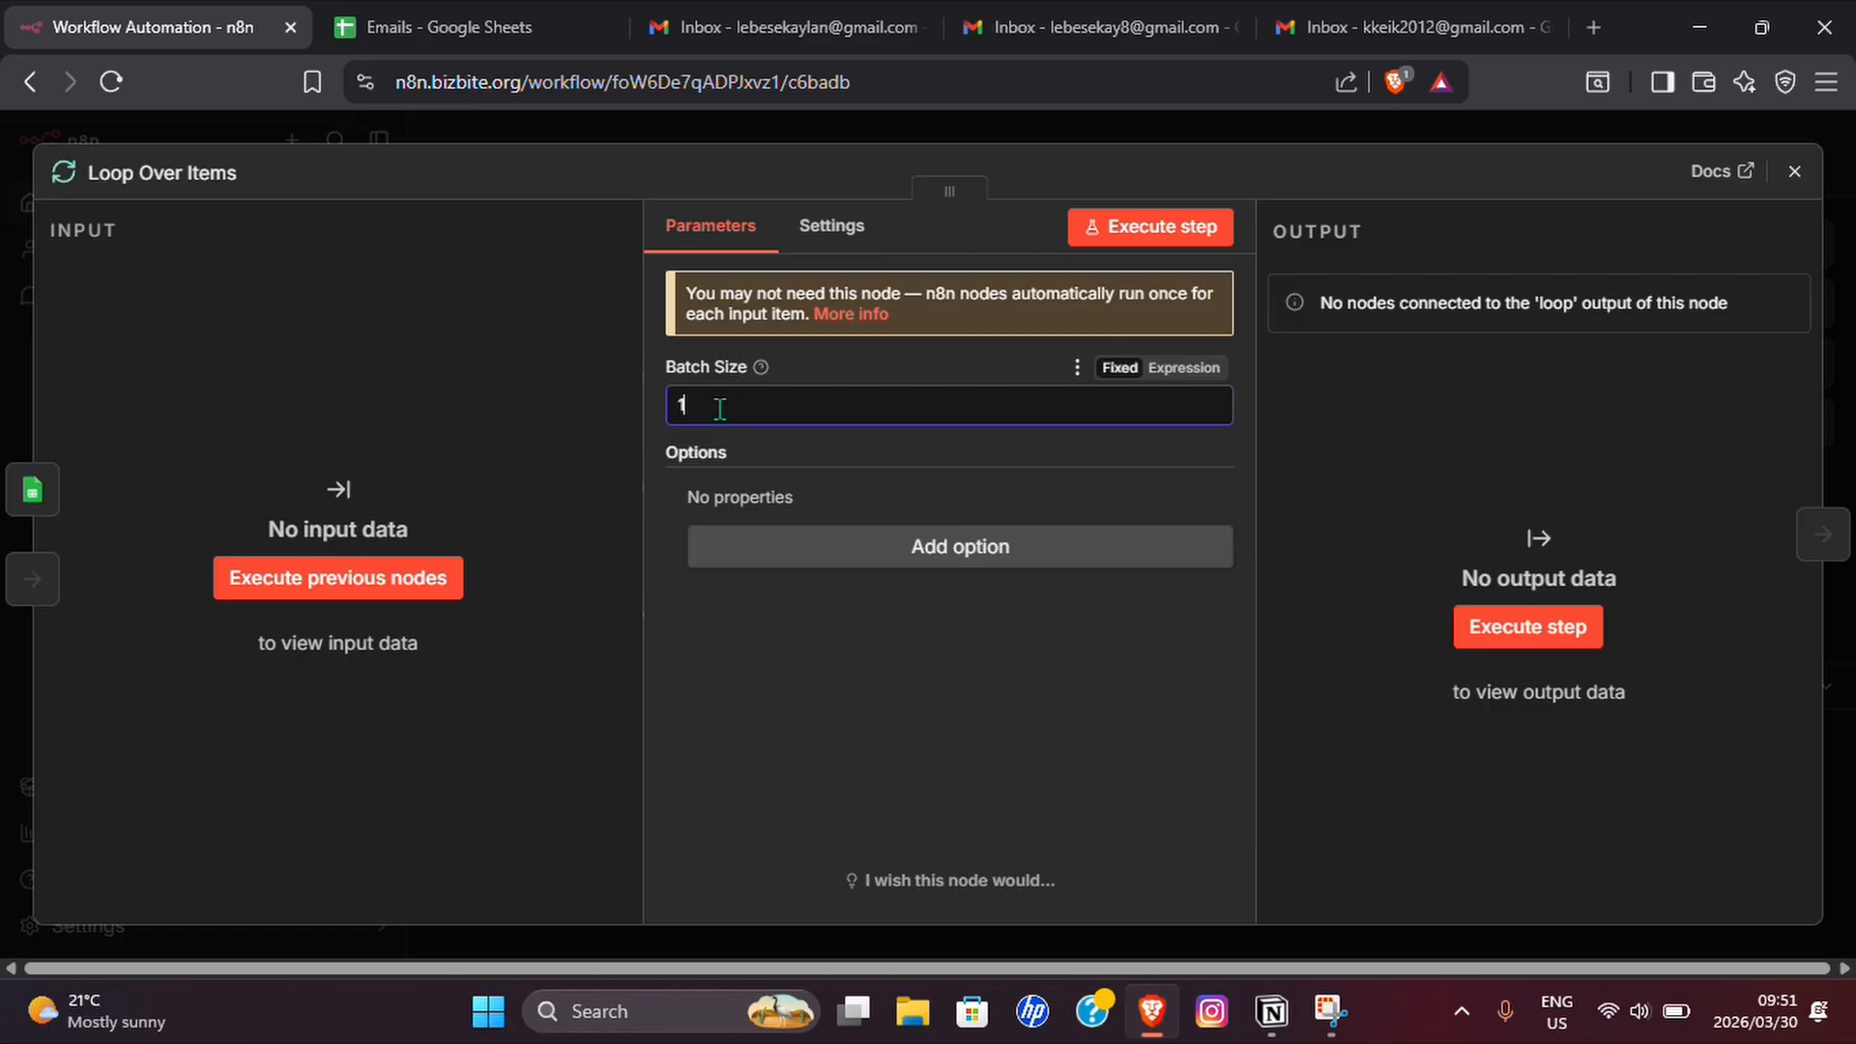
{"action": "key", "text": "BackSpace"}
{"action": "type", "text": "50"}
{"action": "left_click_drag", "start_coordinate": [710, 410], "coordinate": [665, 414]}
{"action": "left_click", "coordinate": [831, 417]}
{"action": "left_click", "coordinate": [1794, 172]}
Delete the Replace Me placeholder node from the loop branch.
{"action": "scroll", "coordinate": [1362, 431], "scroll_direction": "down", "scroll_amount": 3}
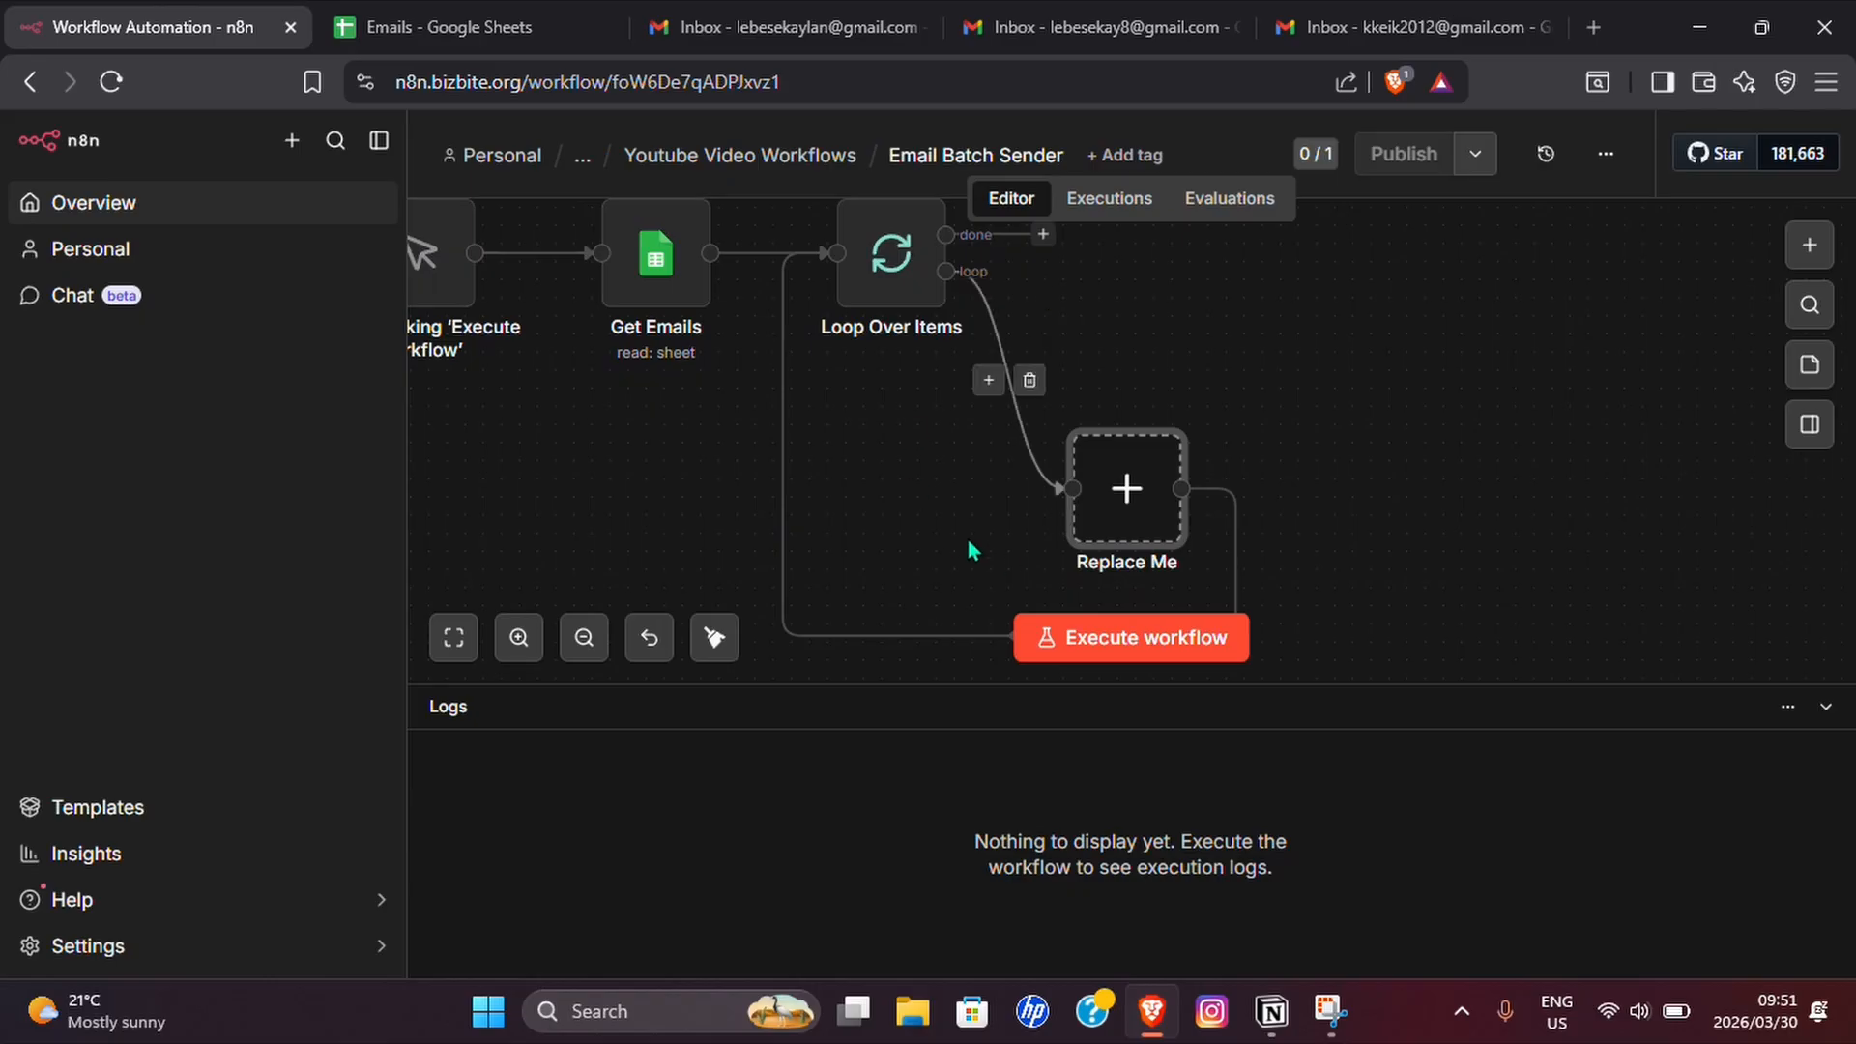
{"action": "scroll", "coordinate": [970, 538], "scroll_direction": "down", "scroll_amount": 3}
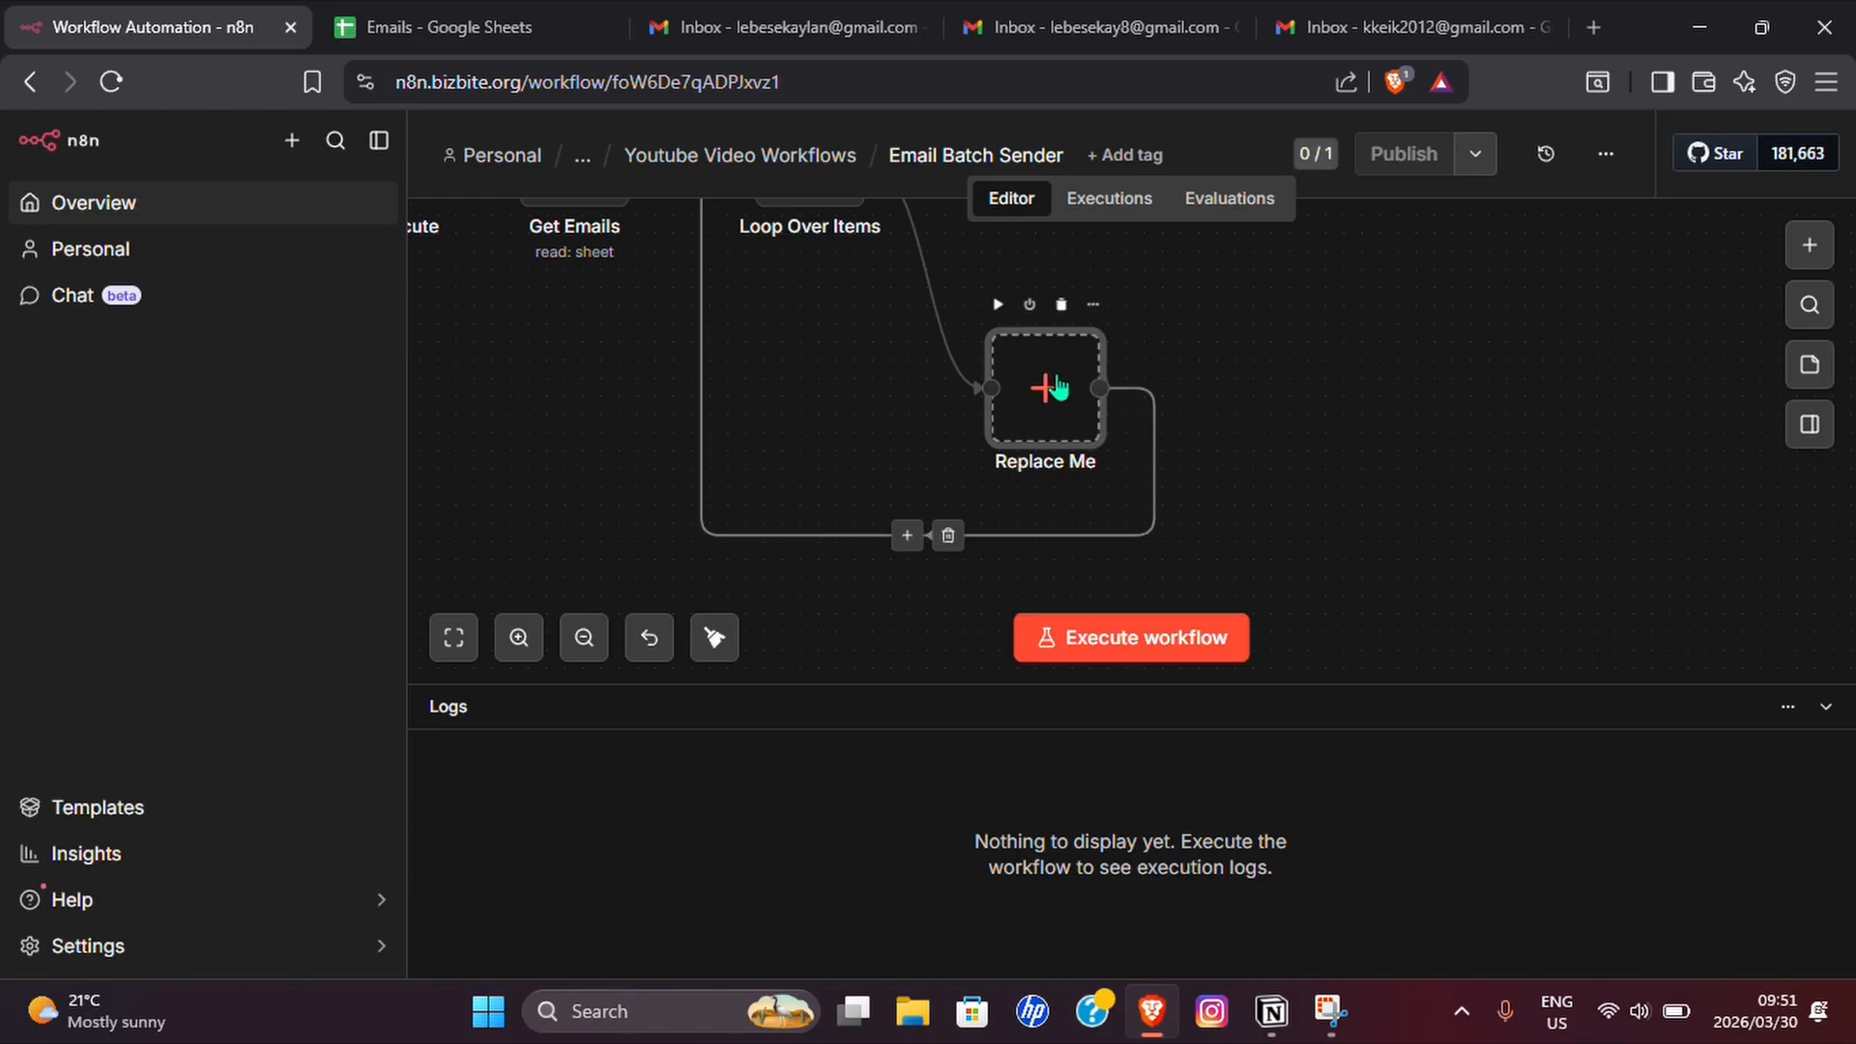
{"action": "left_click", "coordinate": [1061, 305]}
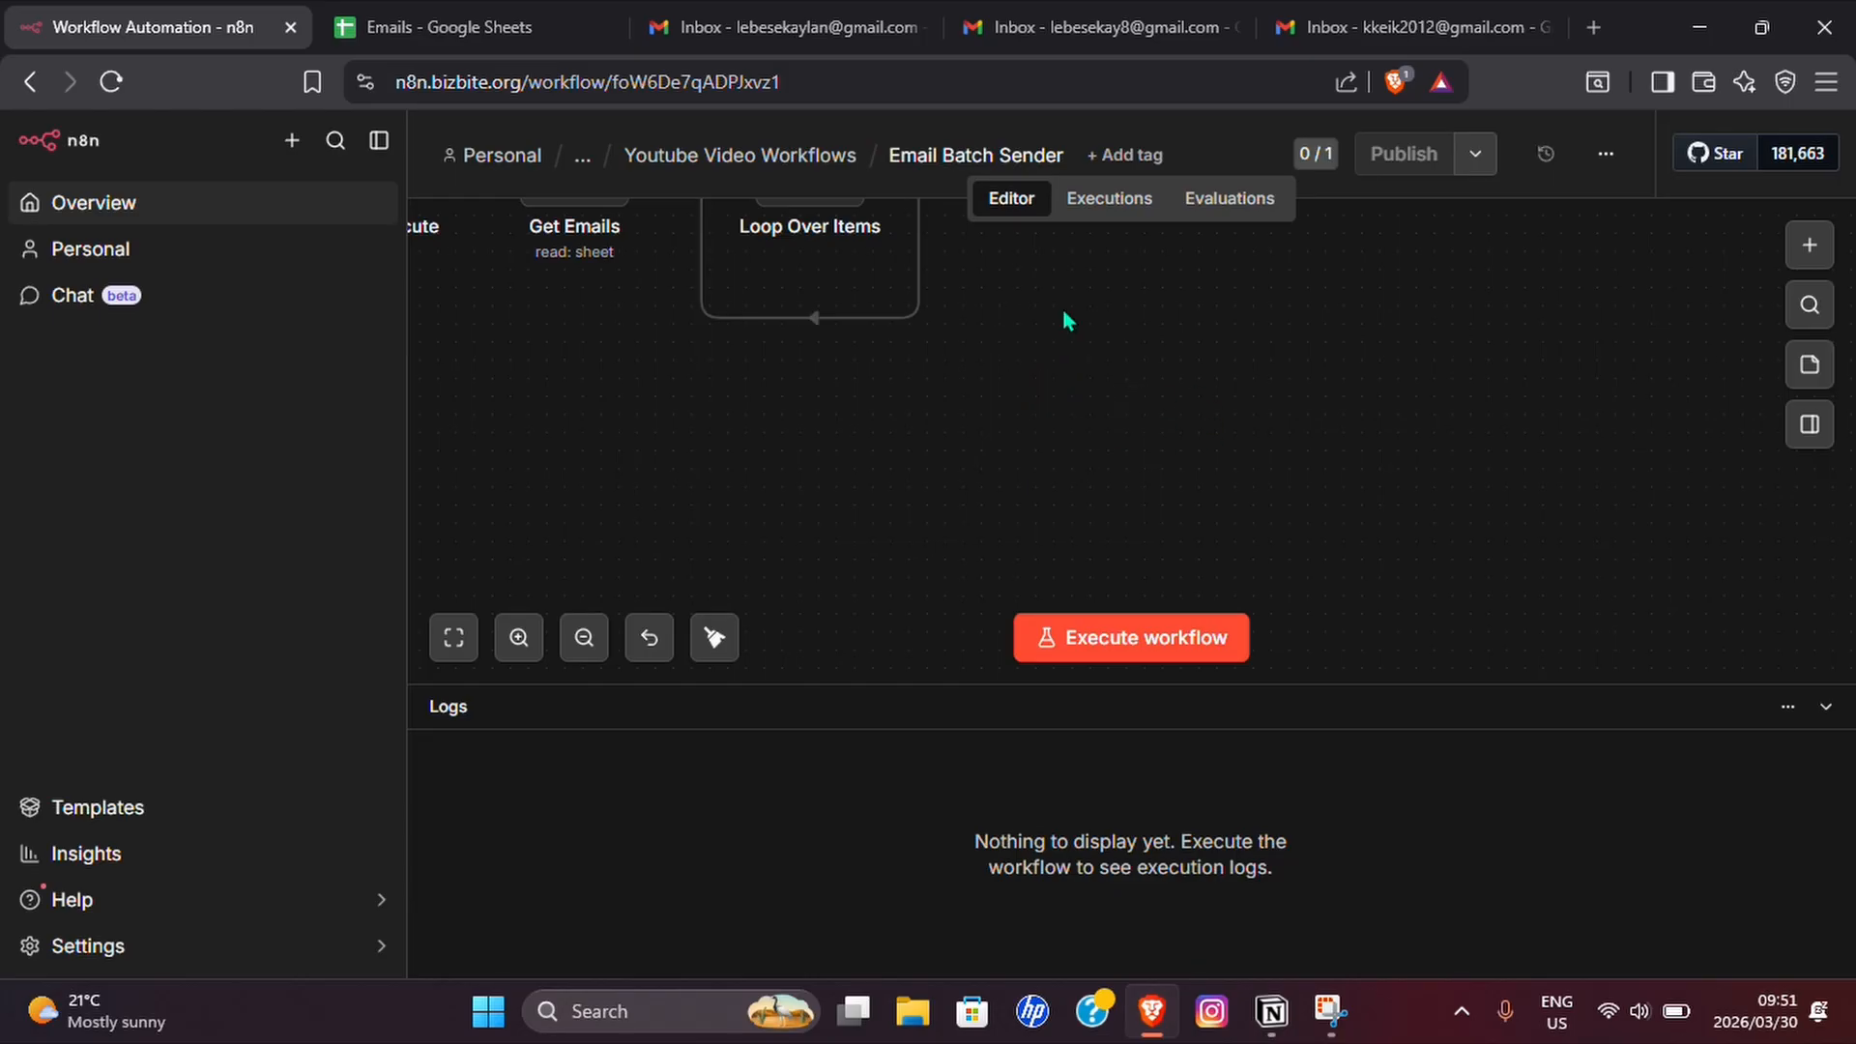
Insert a Gmail node with the Send a message action into the loop connection of Loop Over Items.
{"action": "scroll", "coordinate": [969, 409], "scroll_direction": "up", "scroll_amount": 2}
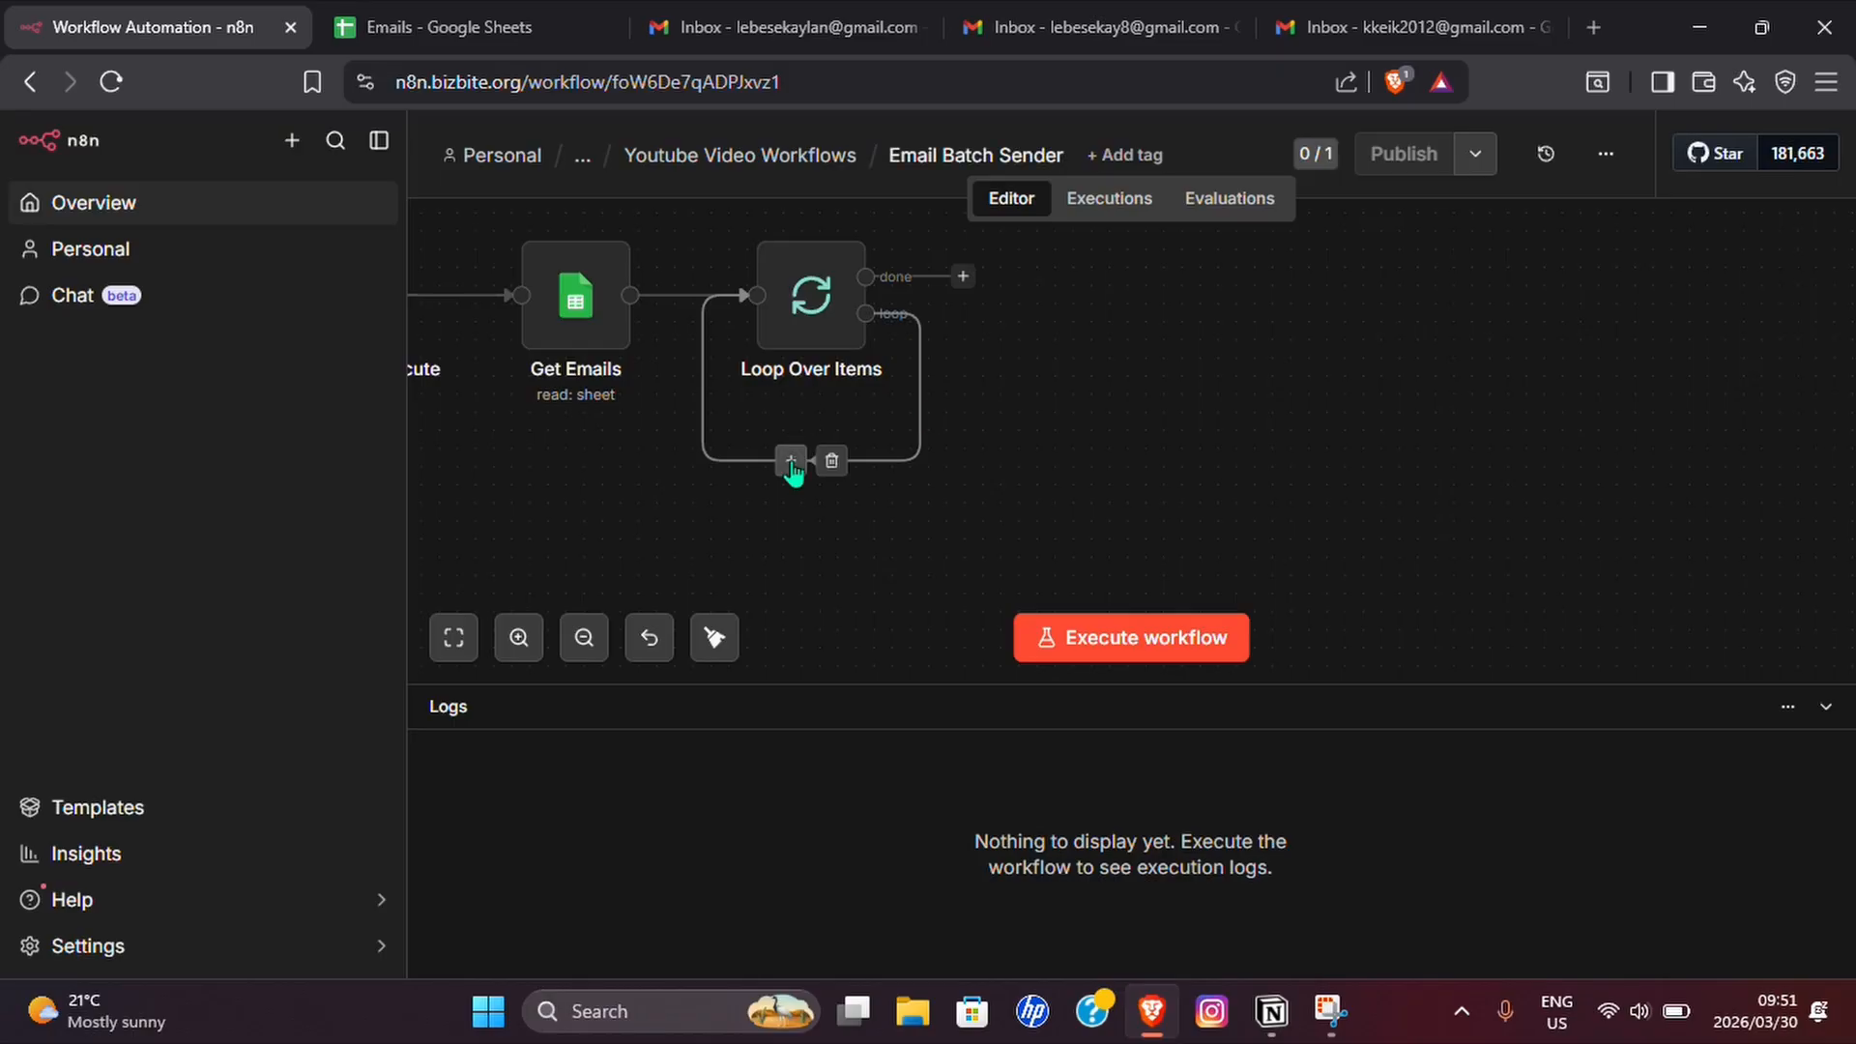
{"action": "left_click", "coordinate": [790, 460]}
{"action": "type", "text": "Gma"}
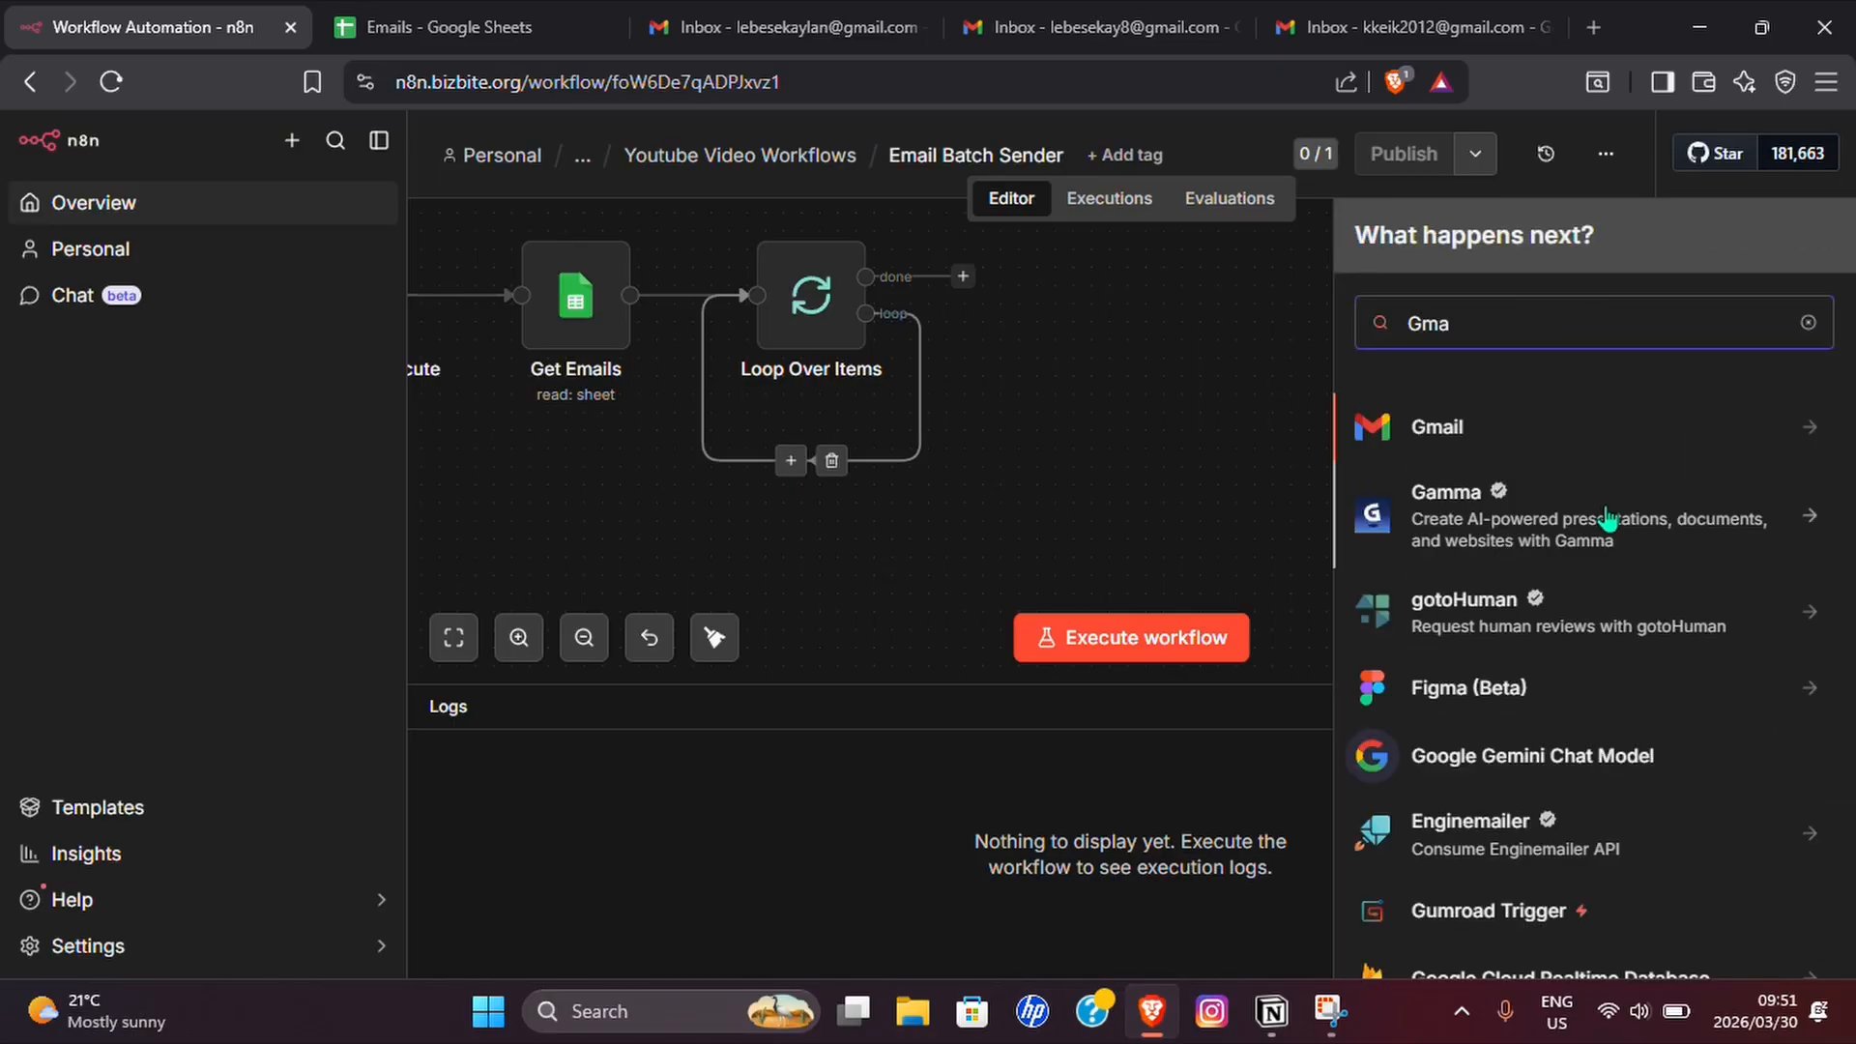
{"action": "left_click", "coordinate": [1482, 435]}
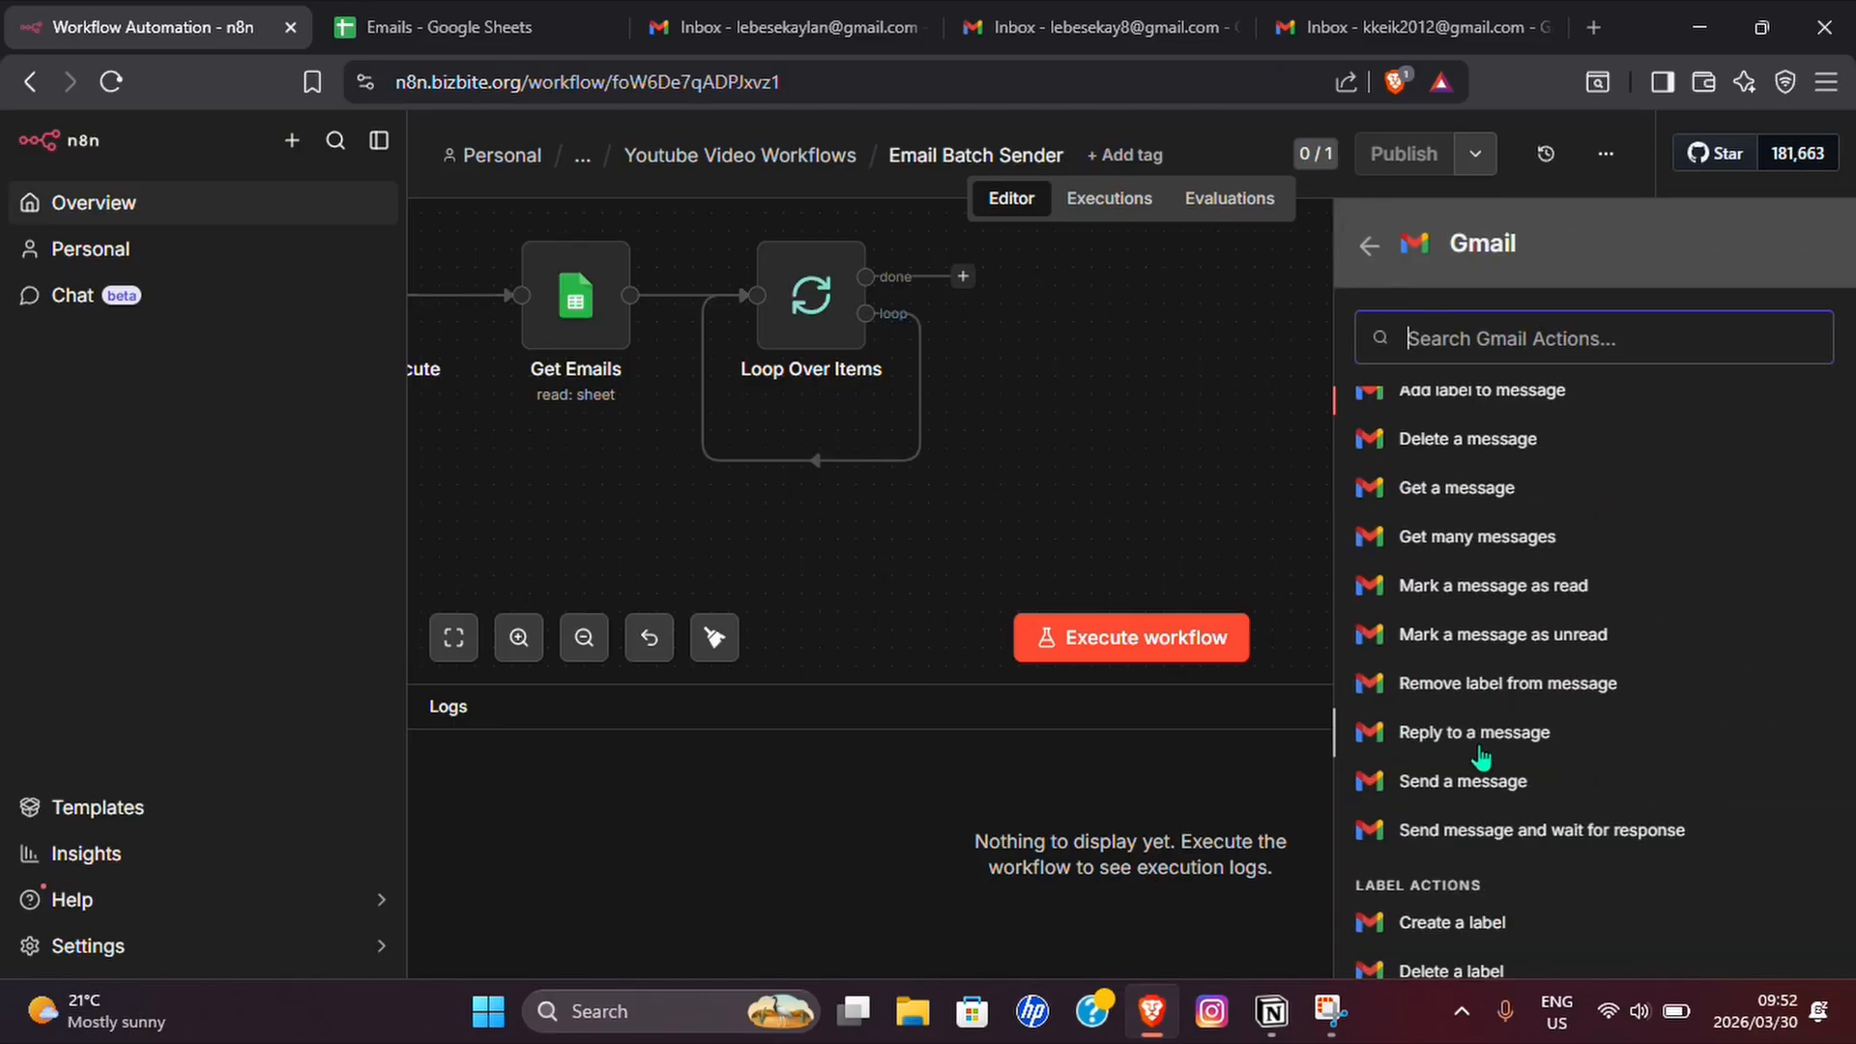
{"action": "left_click", "coordinate": [1430, 775]}
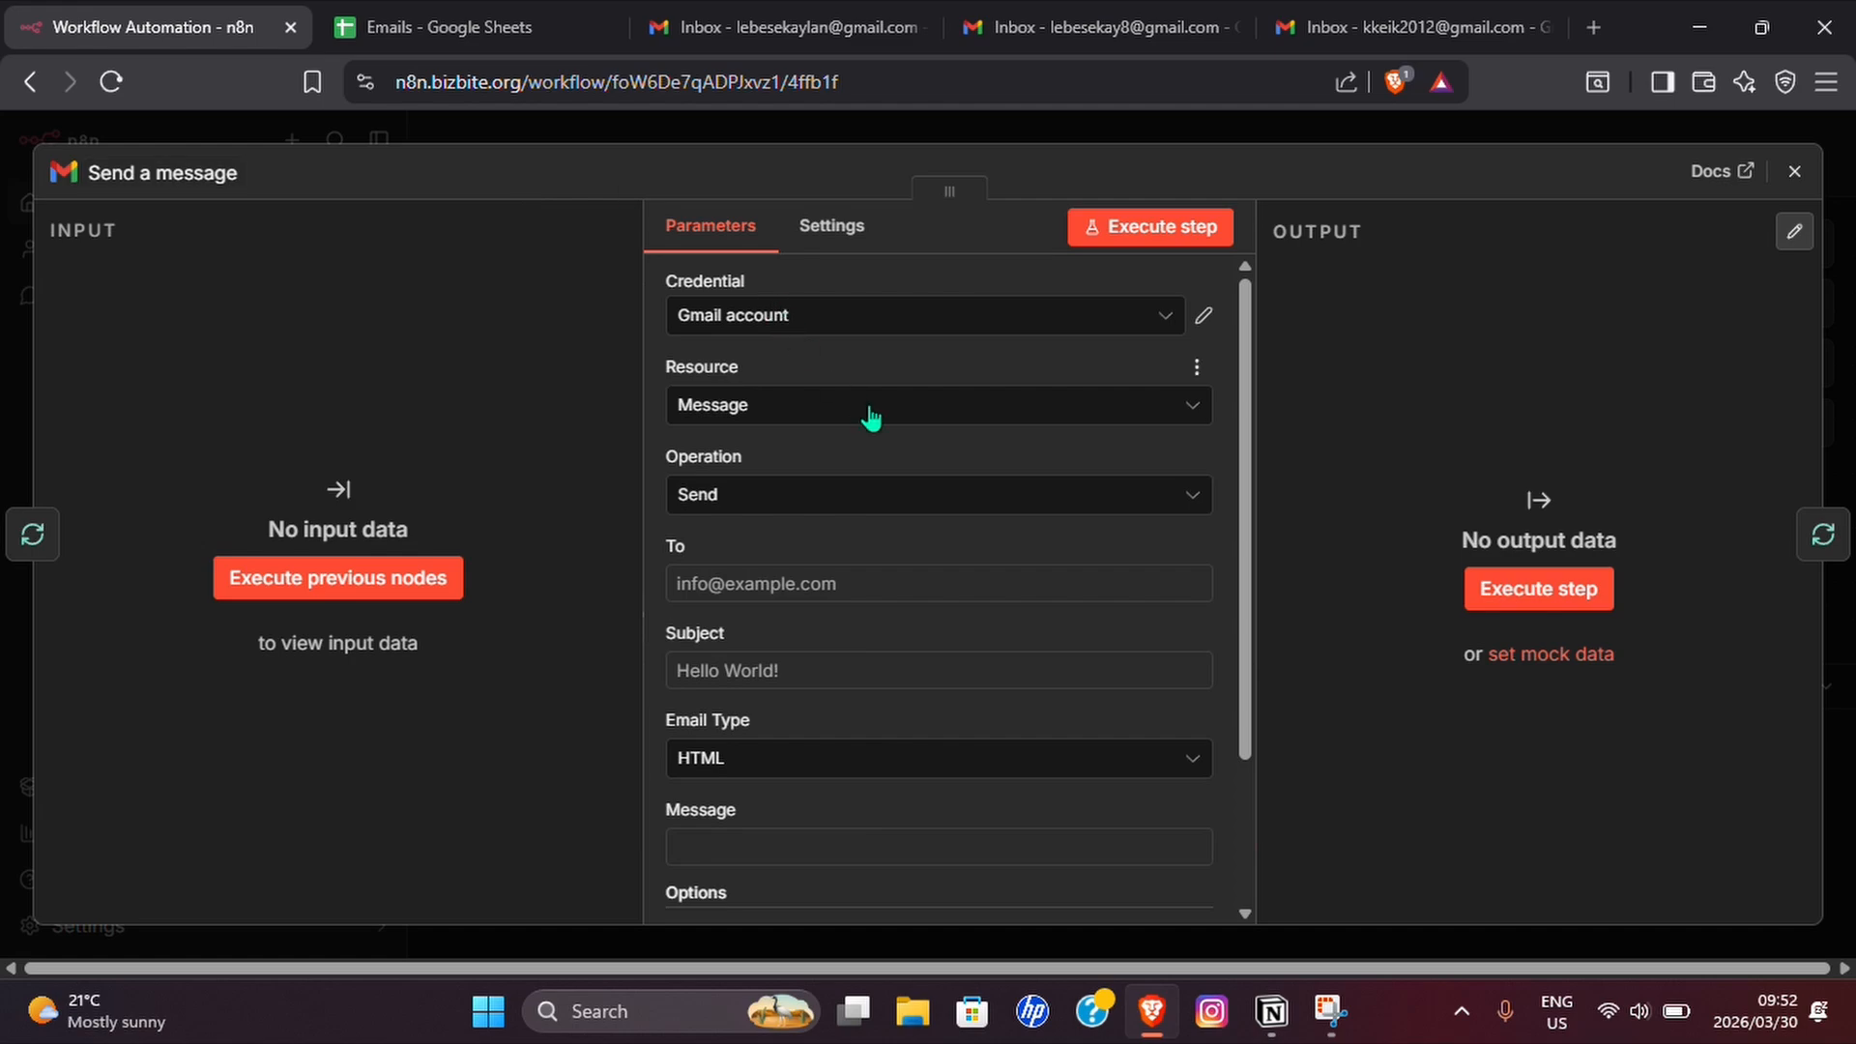
Check the credential choices of the Gmail Send a message node and close its settings.
{"action": "left_click", "coordinate": [753, 592]}
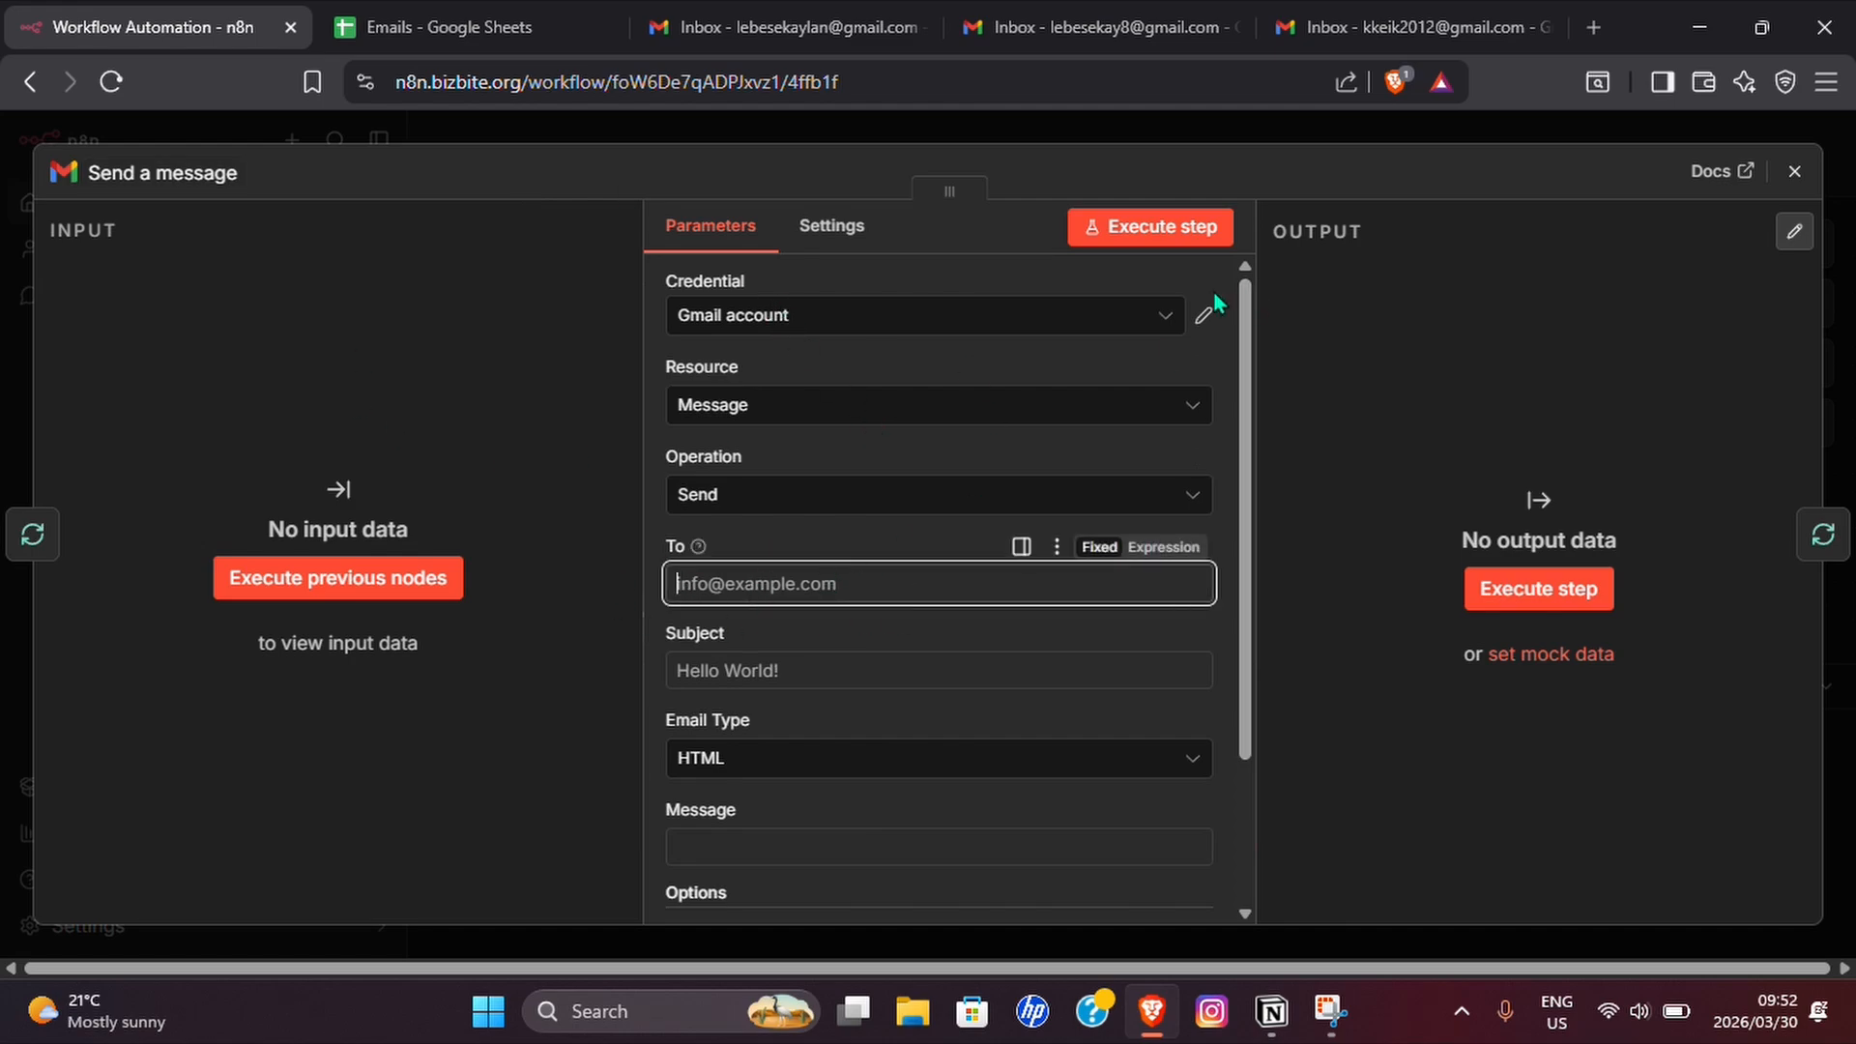
{"action": "left_click", "coordinate": [1163, 318]}
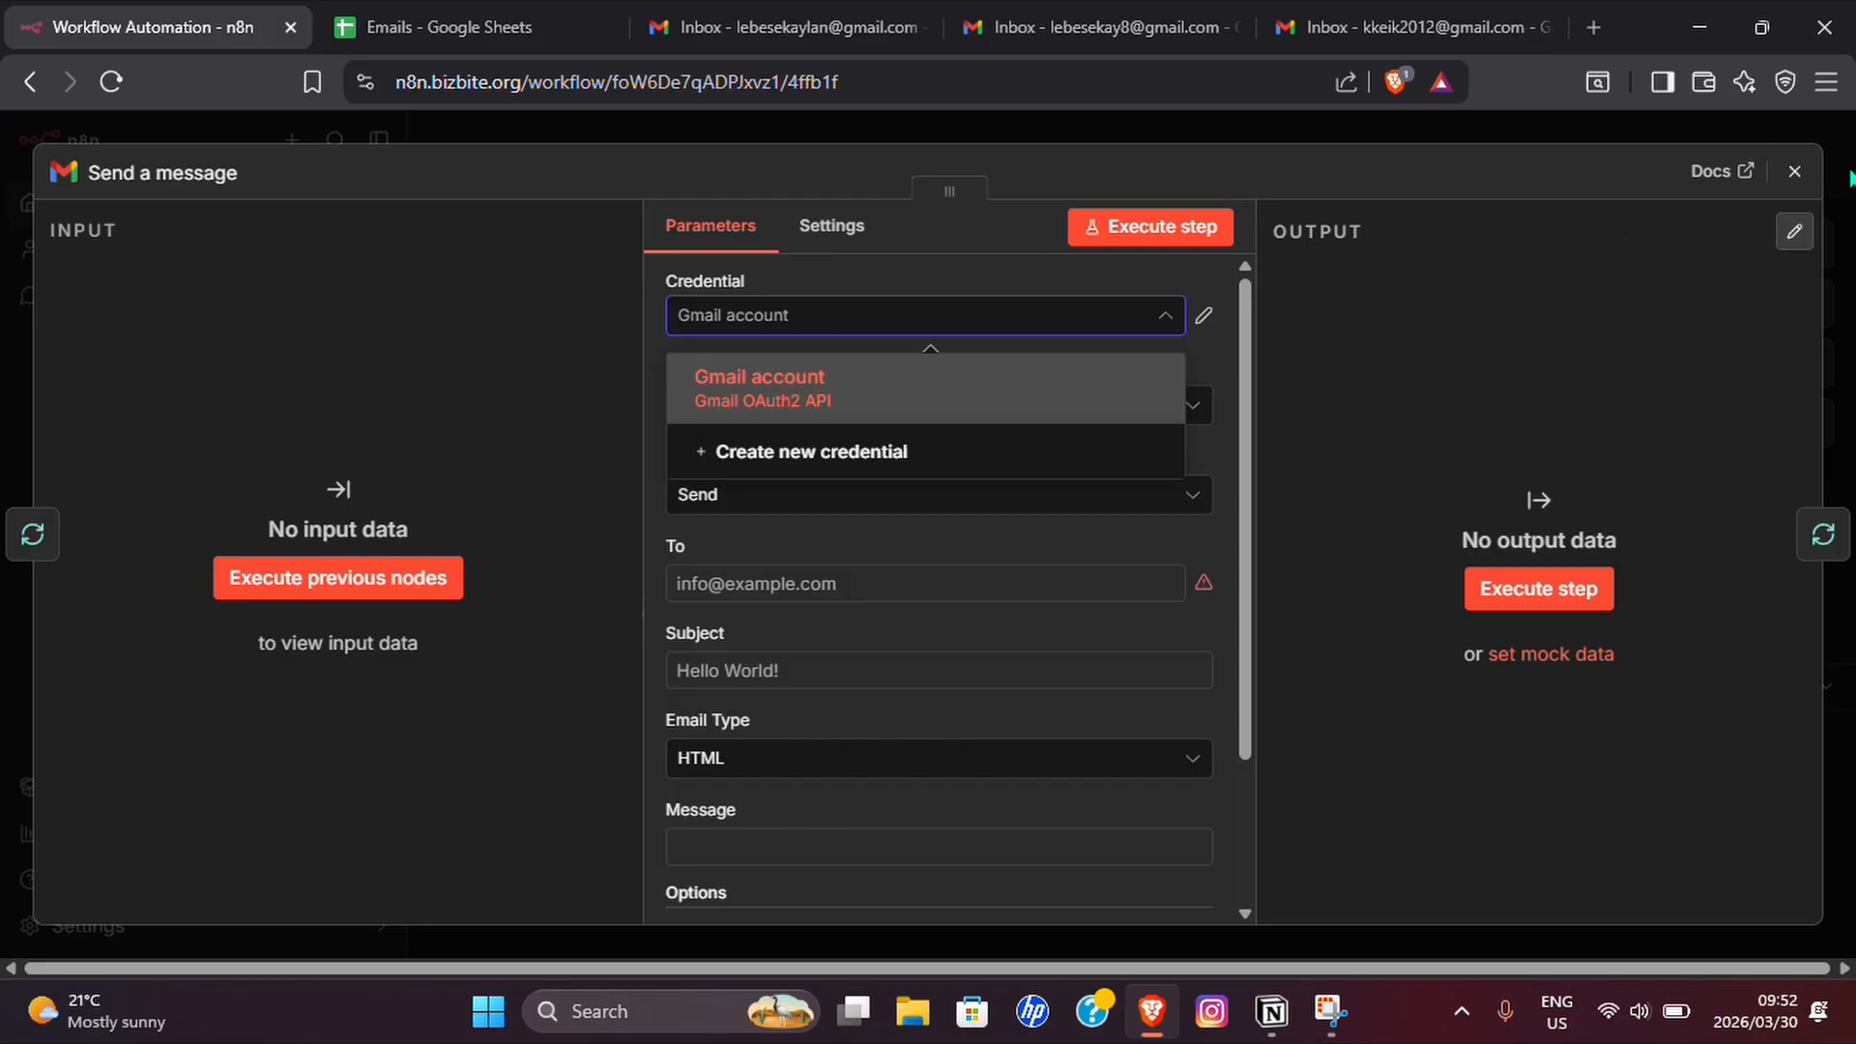
{"action": "left_click", "coordinate": [1796, 172]}
Move the Send a message node below and to the right of Loop Over Items on the canvas.
{"action": "left_click_drag", "start_coordinate": [1243, 422], "coordinate": [1281, 453]}
{"action": "left_click_drag", "start_coordinate": [1067, 346], "coordinate": [1139, 512]}
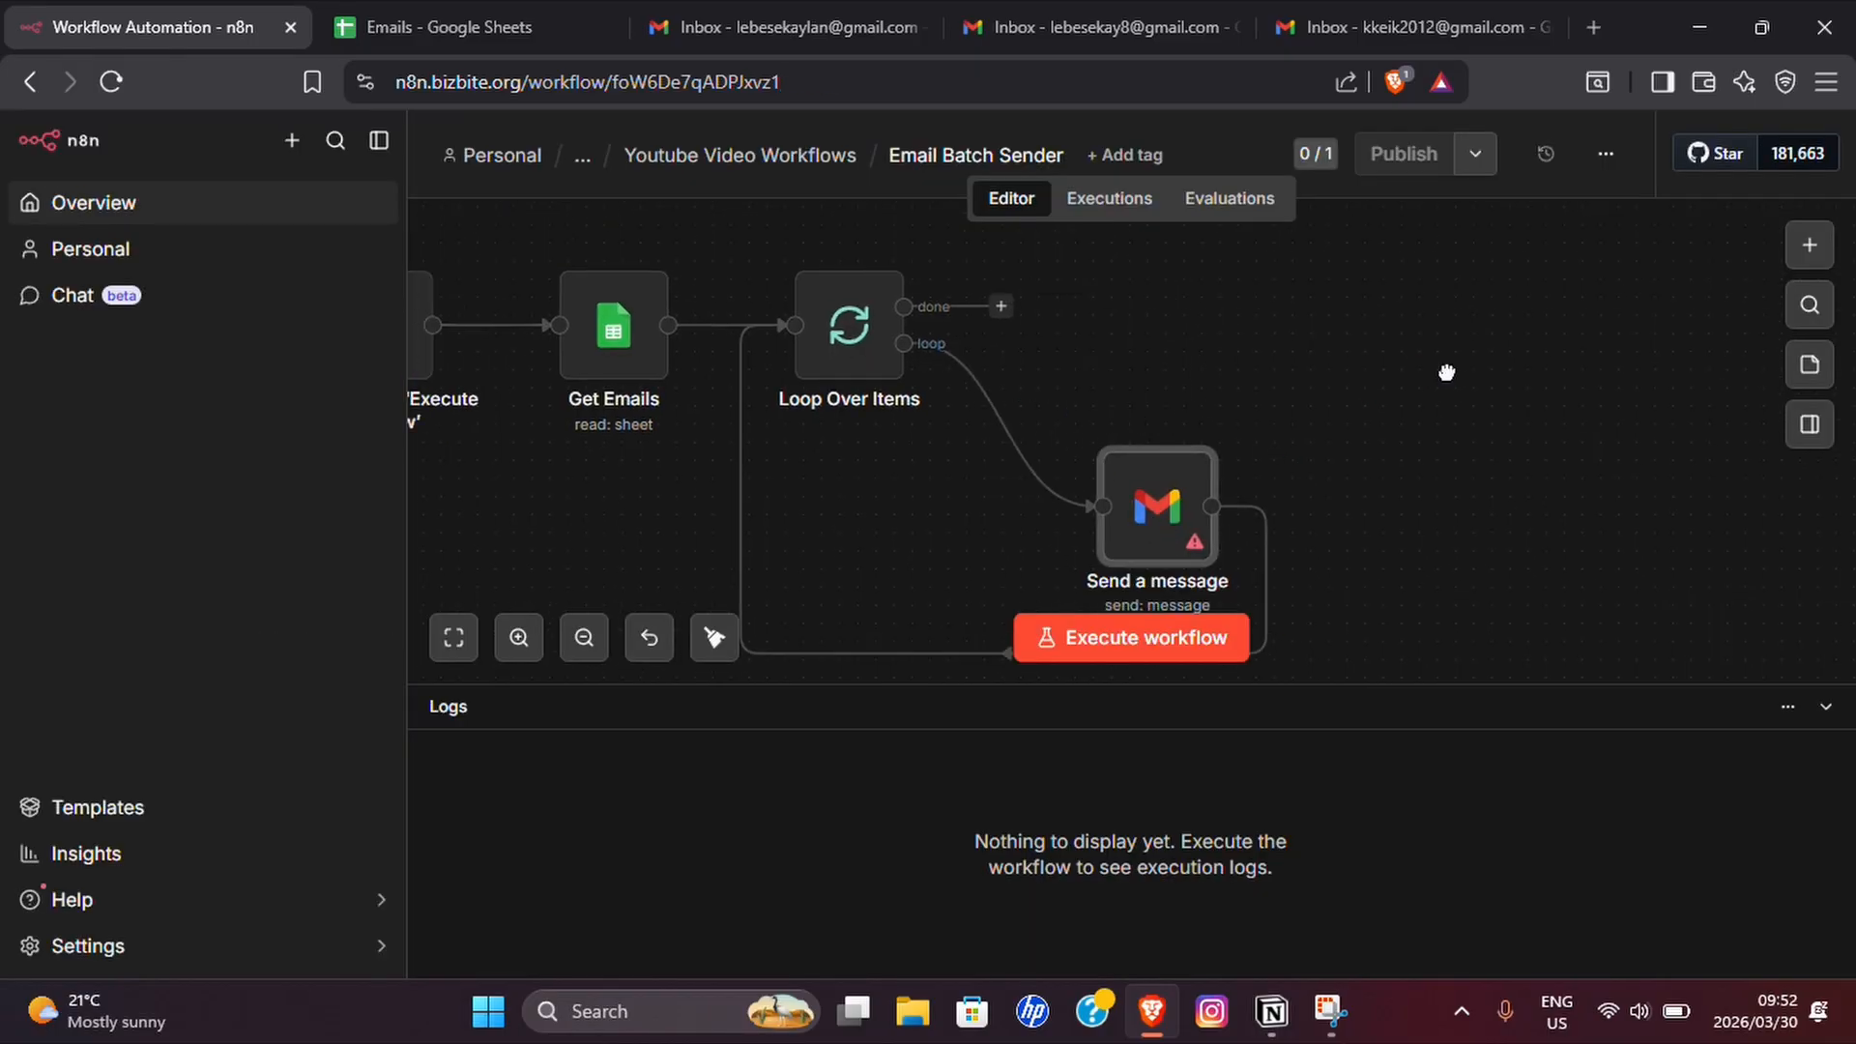
{"action": "left_click_drag", "start_coordinate": [1446, 373], "coordinate": [1432, 346]}
{"action": "scroll", "coordinate": [1231, 399], "scroll_direction": "down", "scroll_amount": 1}
{"action": "left_click_drag", "start_coordinate": [1304, 368], "coordinate": [1431, 368]}
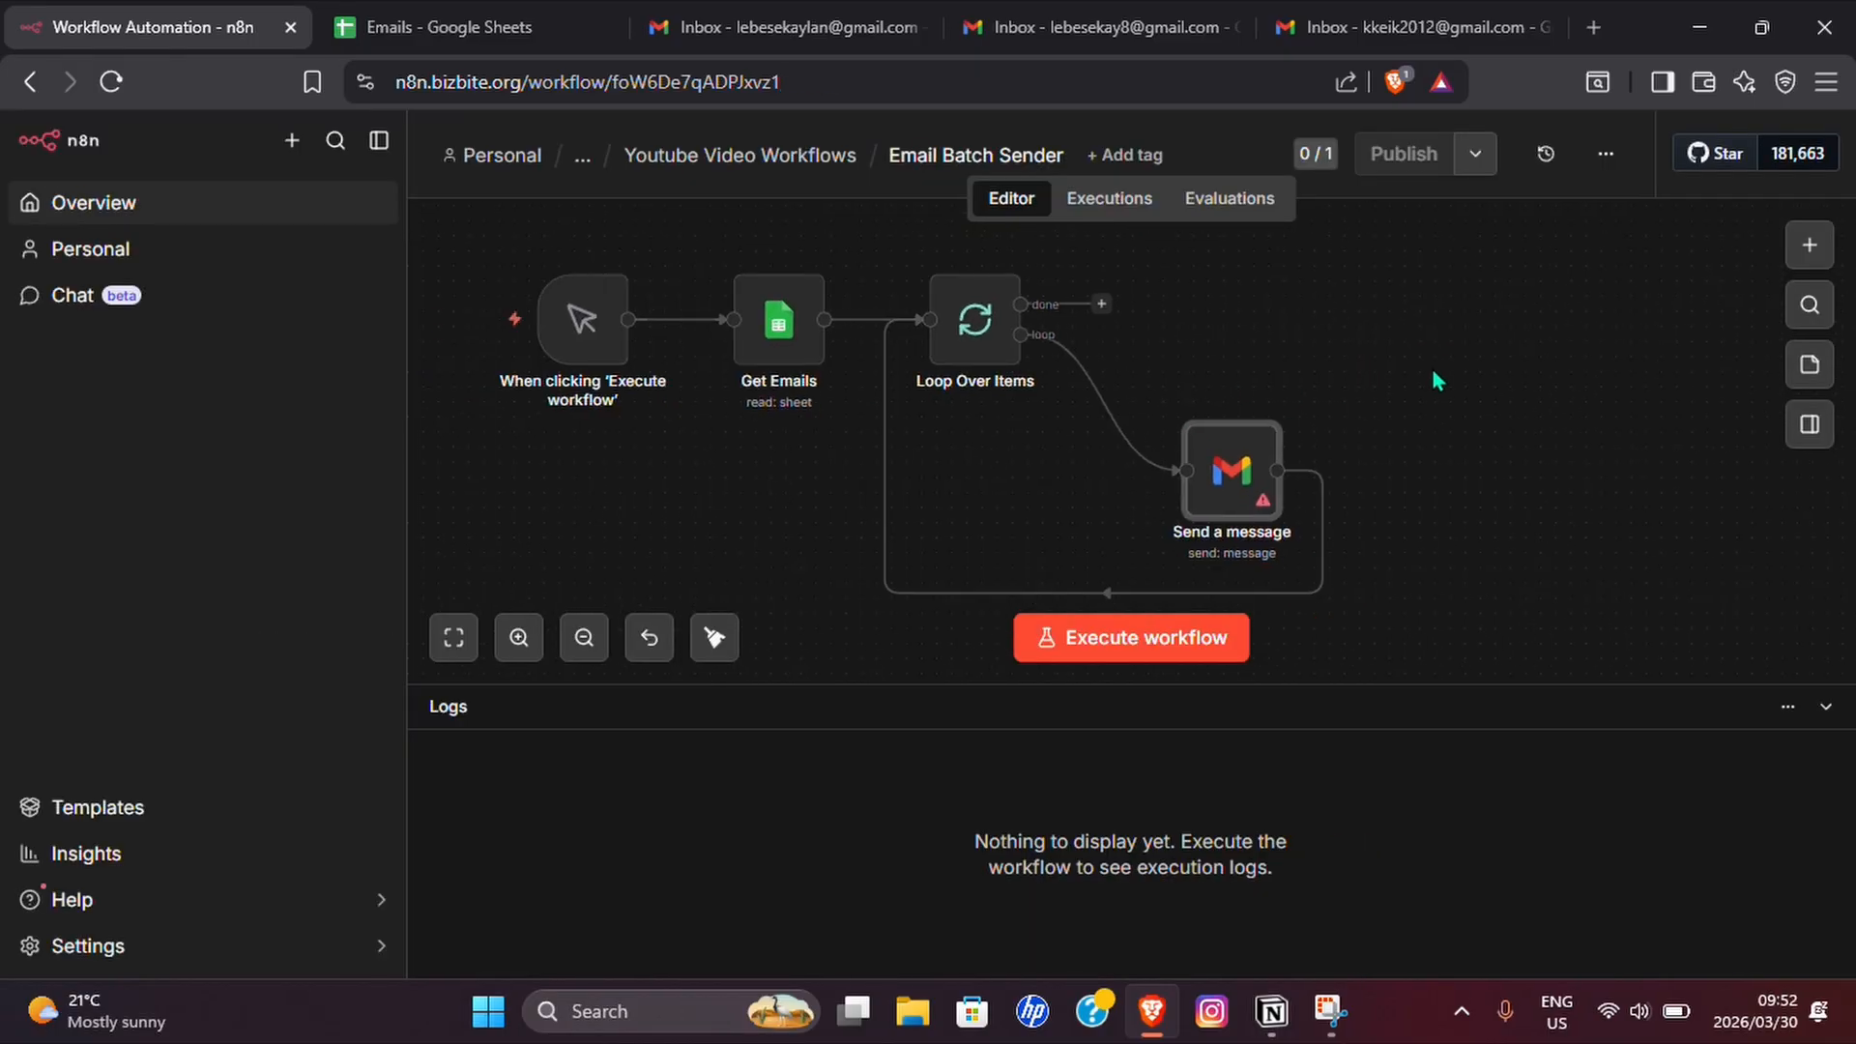
Execute the workflow and open the Send a message node's settings.
{"action": "mouse_move", "coordinate": [1109, 435]}
{"action": "left_click", "coordinate": [1111, 658]}
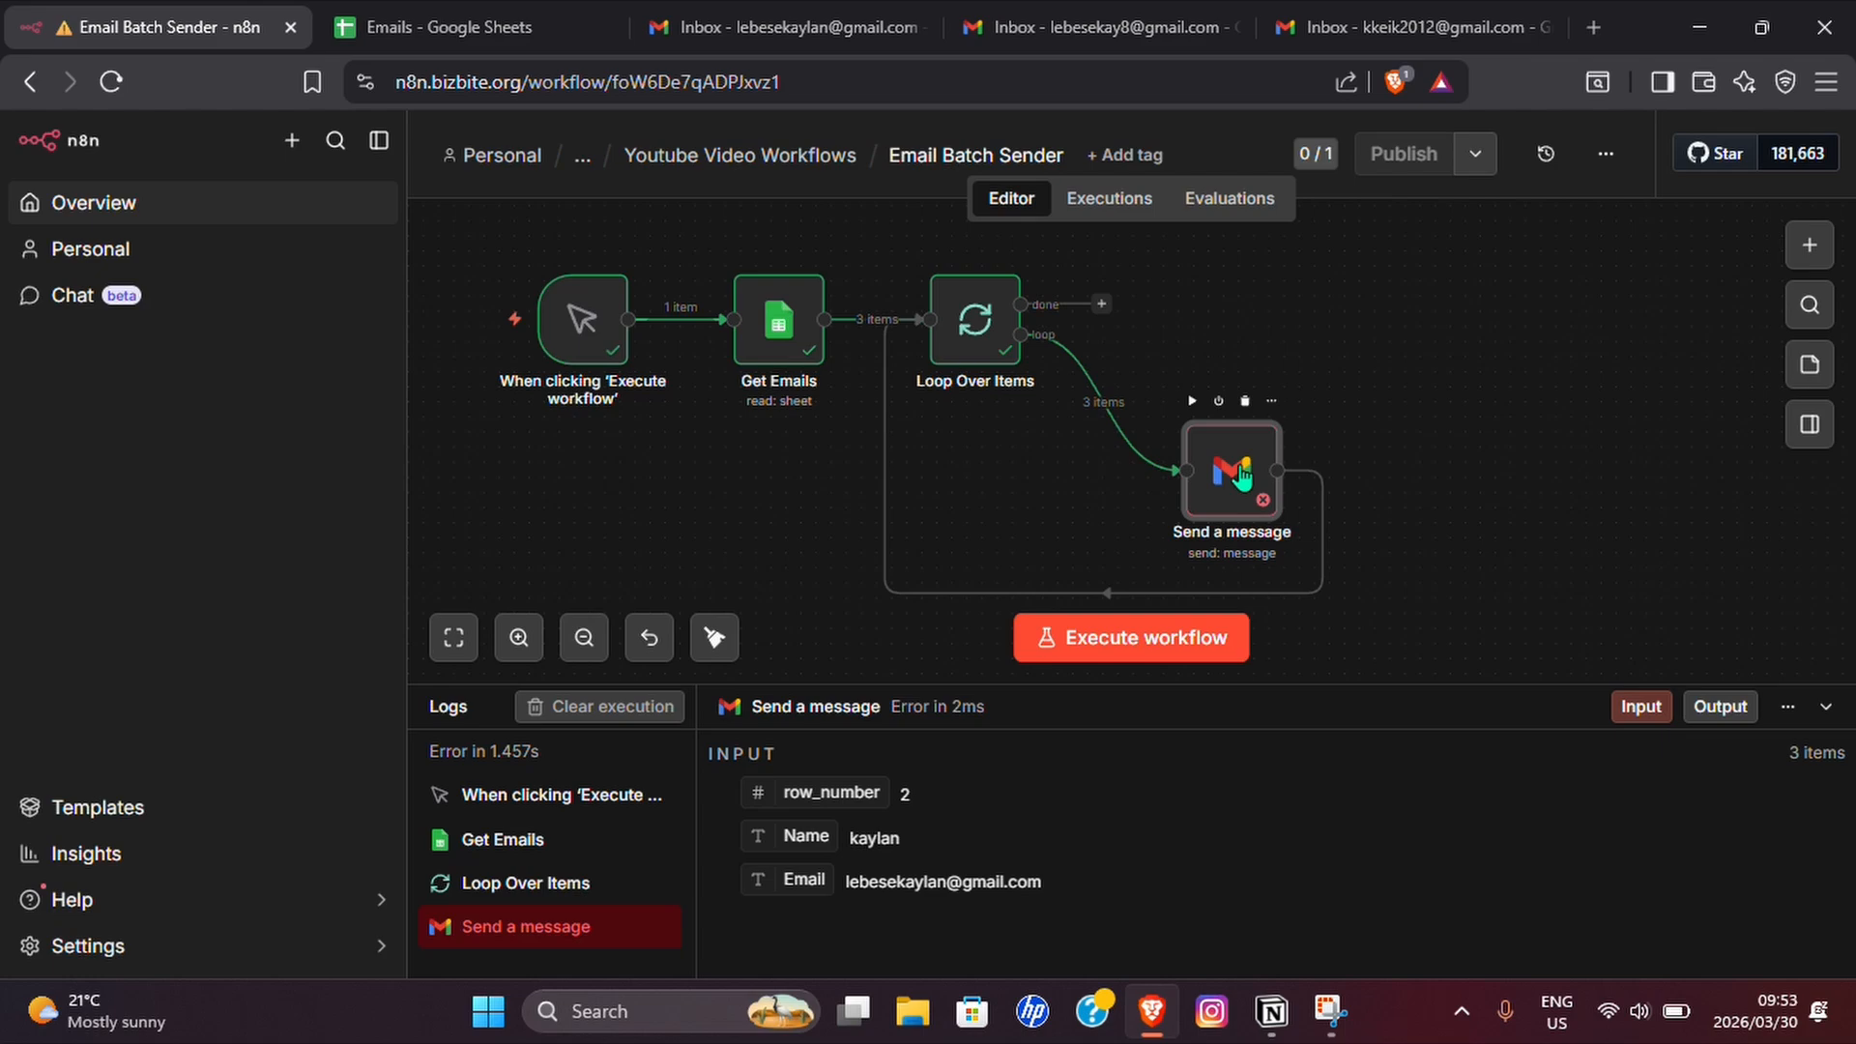
{"action": "double_click", "coordinate": [1242, 473]}
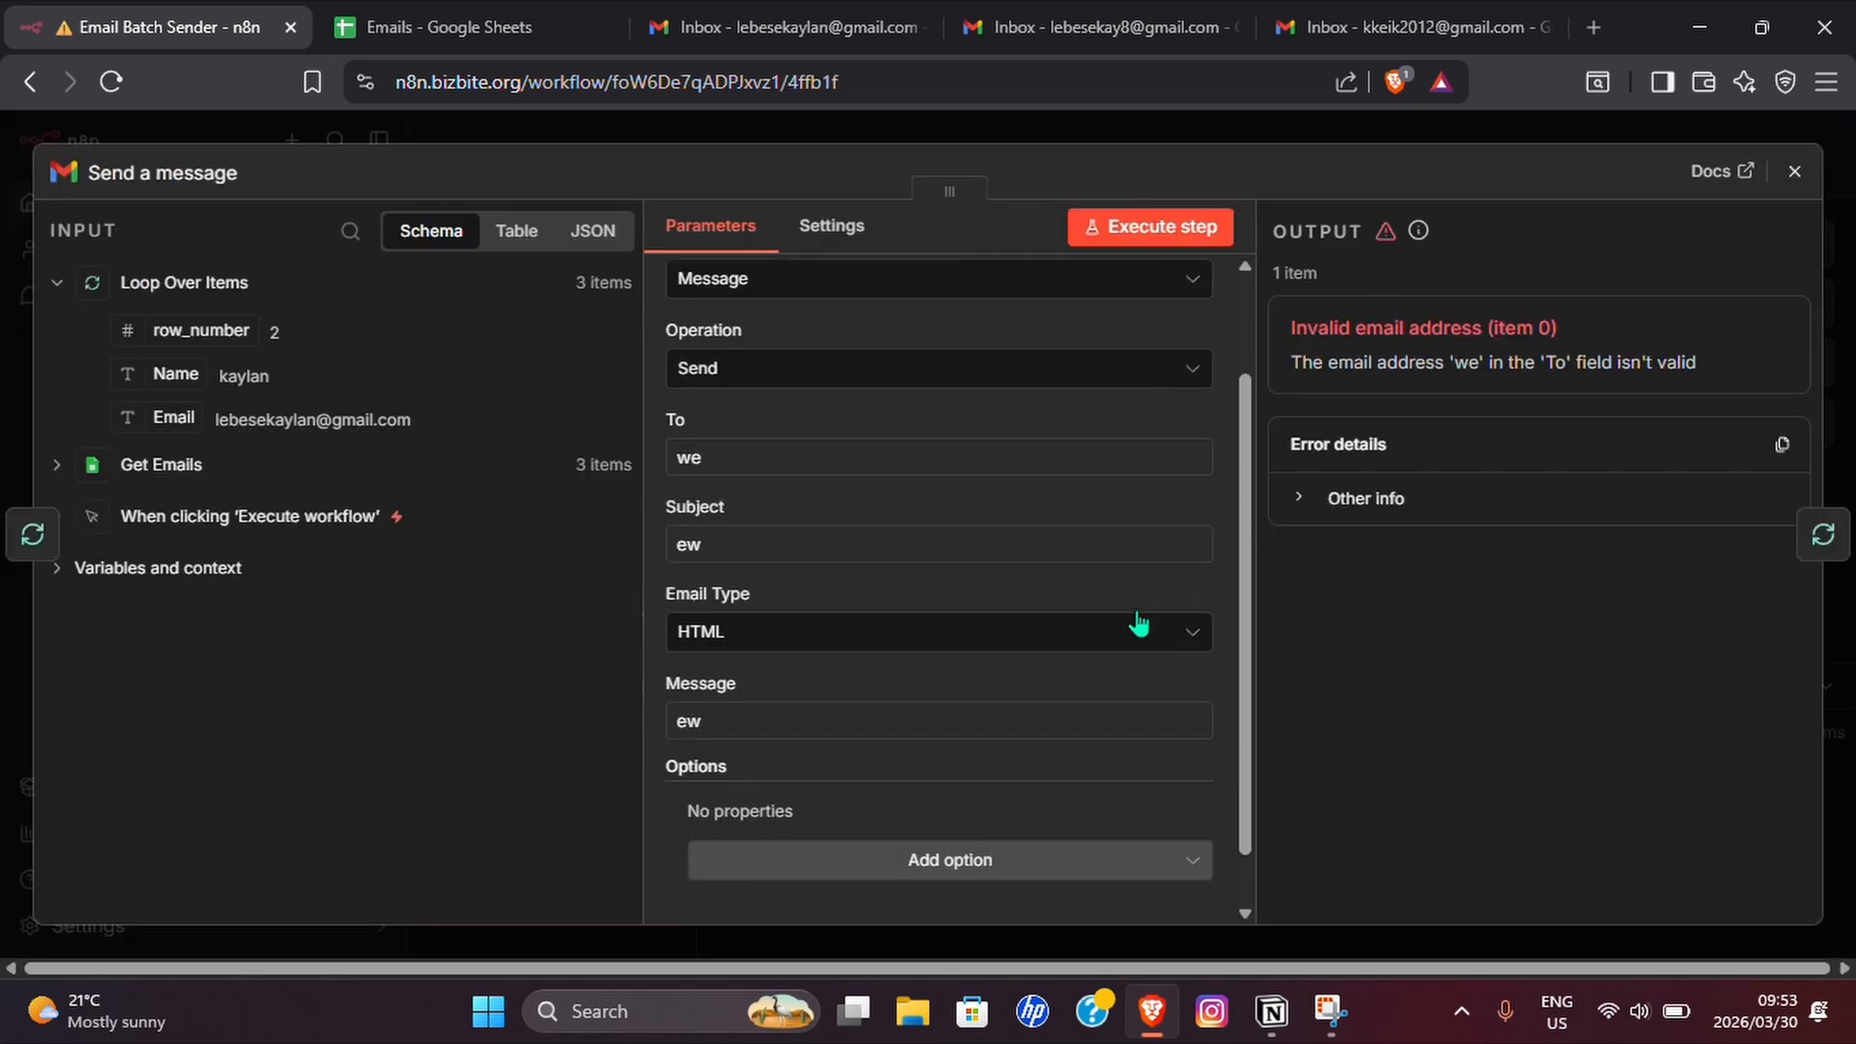
Review the placeholder To, Subject and Message values of the Send a message node and close its settings.
{"action": "left_click_drag", "start_coordinate": [729, 455], "coordinate": [667, 459]}
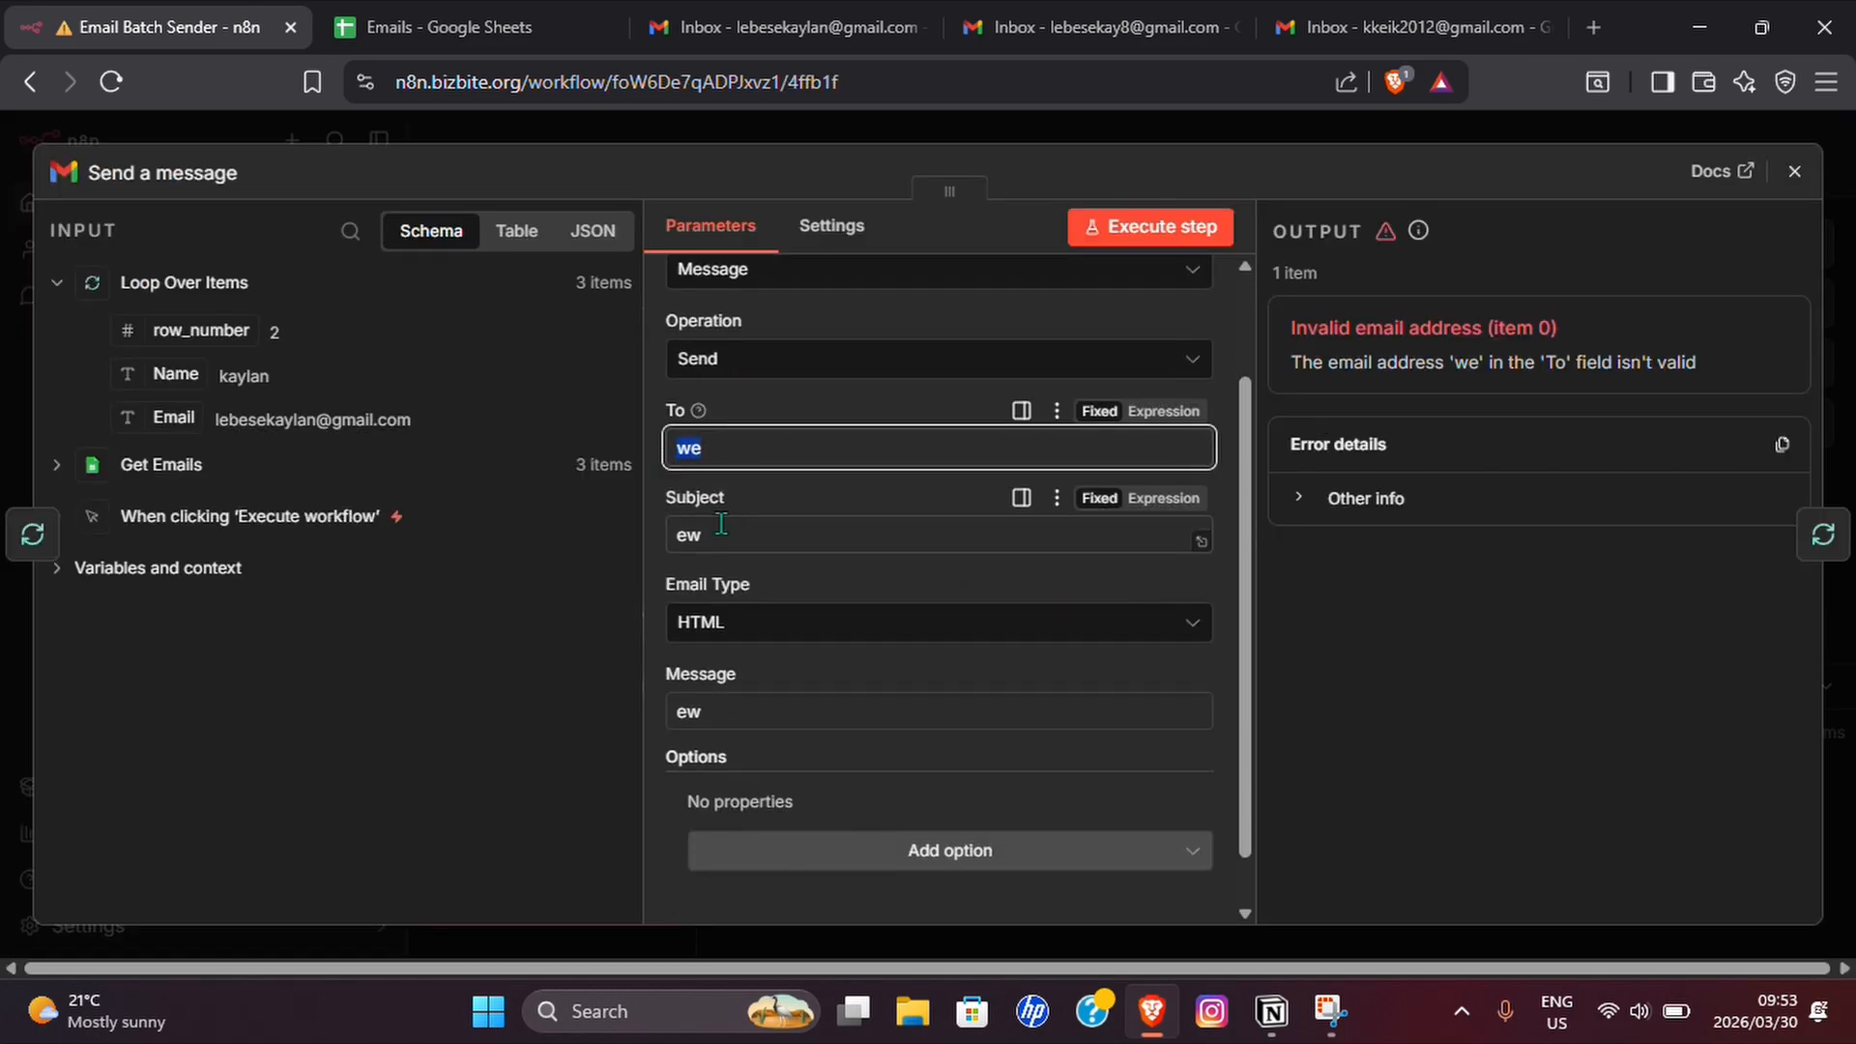
{"action": "left_click_drag", "start_coordinate": [730, 535], "coordinate": [679, 534]}
{"action": "scroll", "coordinate": [812, 532], "scroll_direction": "down", "scroll_amount": 1}
{"action": "left_click_drag", "start_coordinate": [752, 662], "coordinate": [641, 667]}
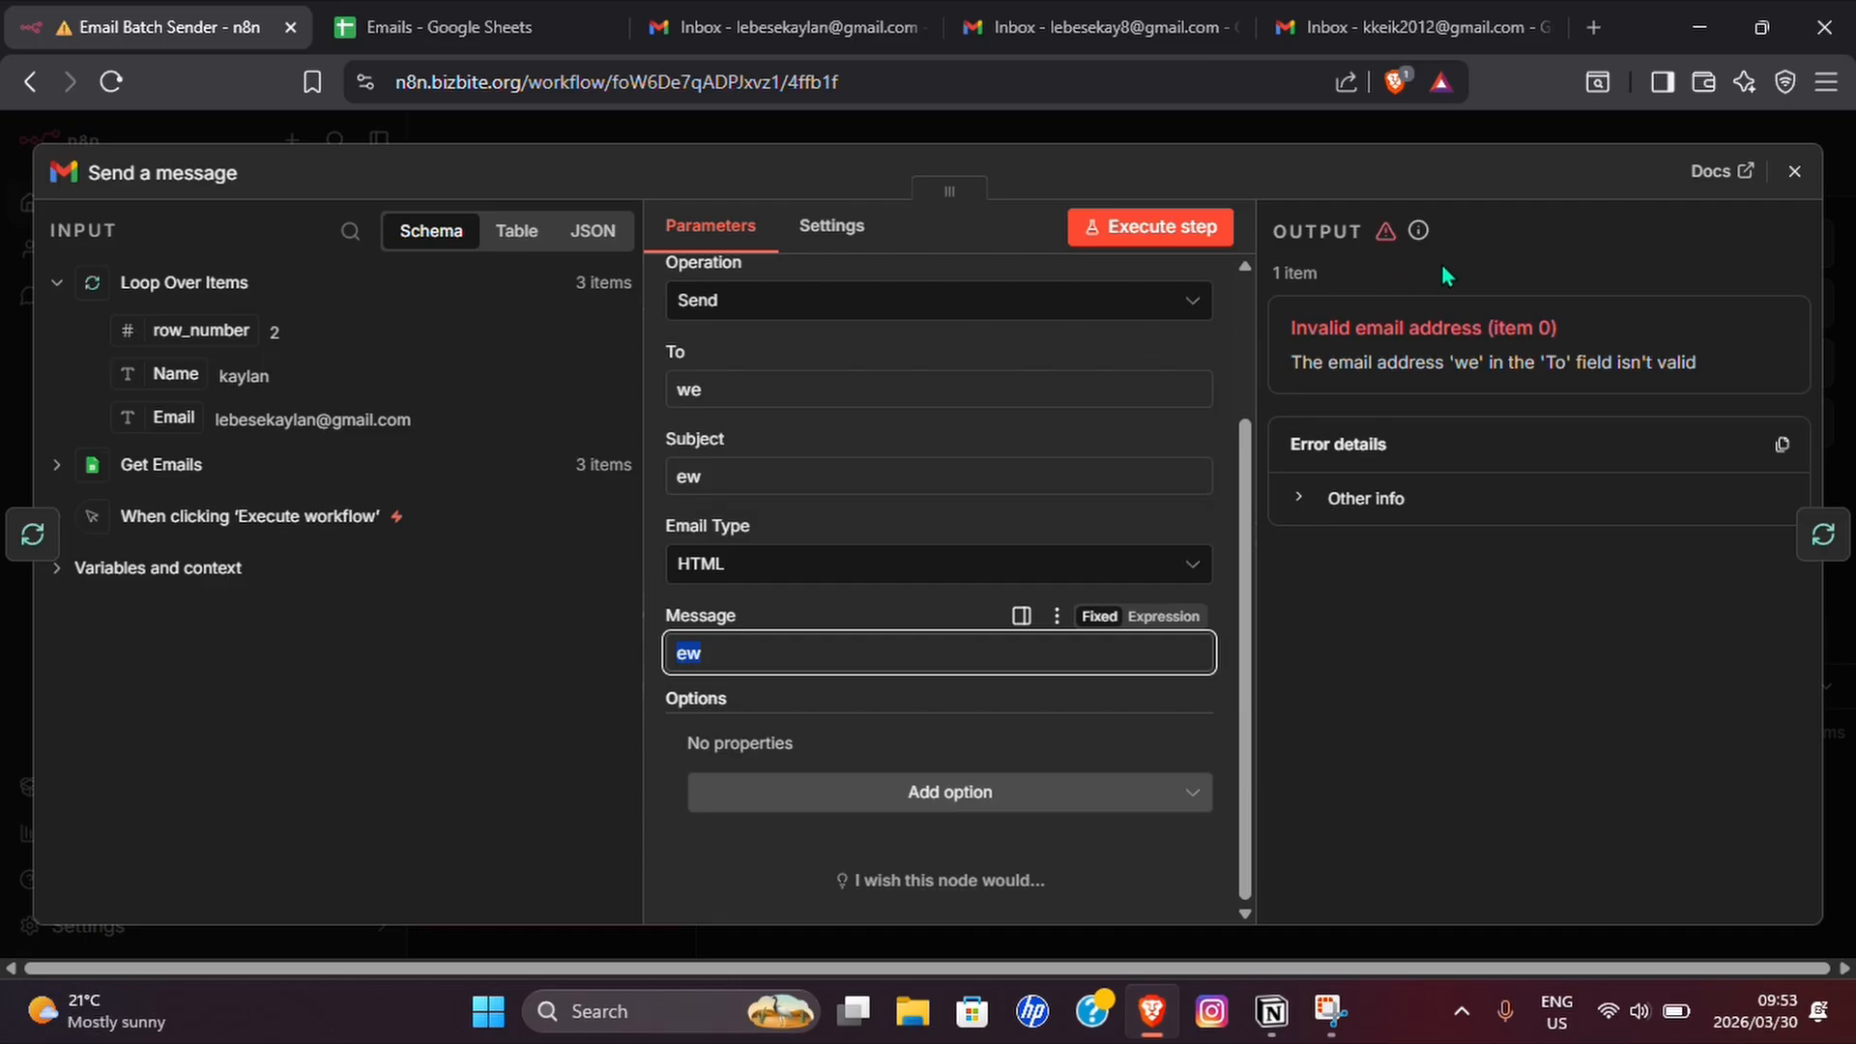
{"action": "left_click", "coordinate": [1794, 171]}
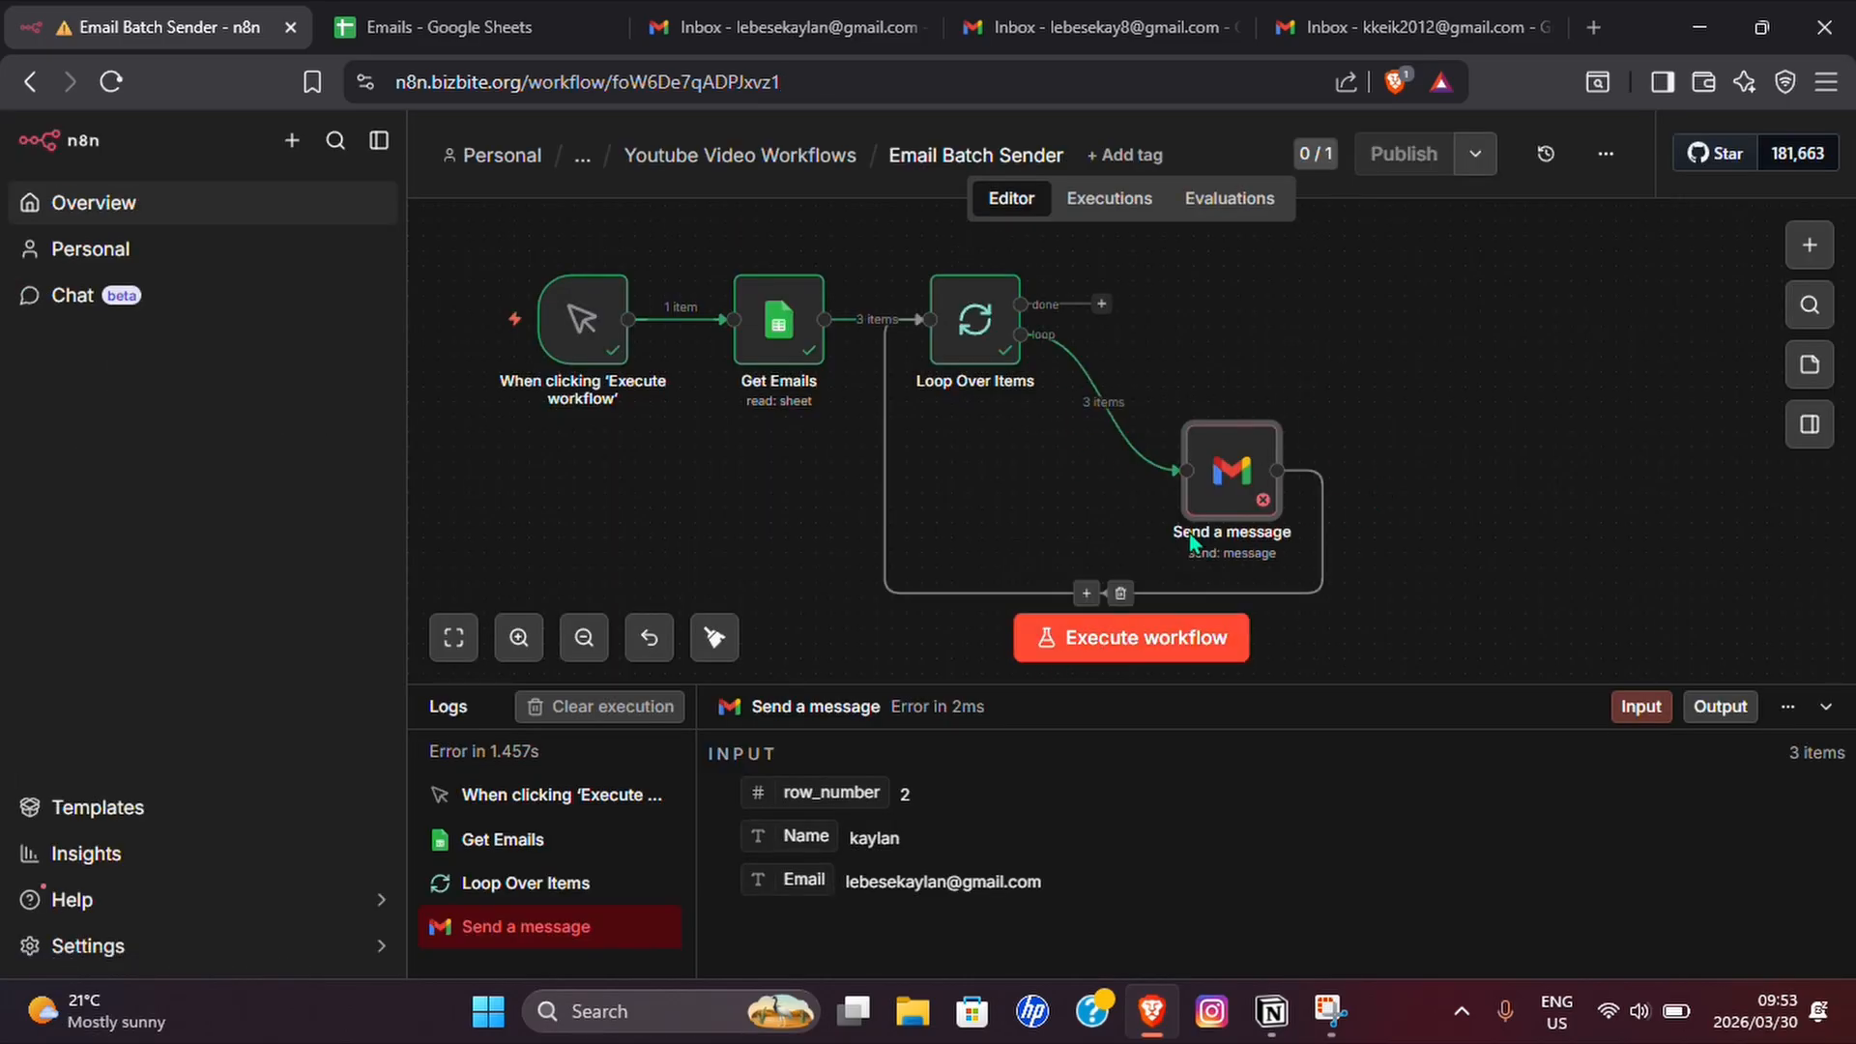
Replace the To placeholder in the Send a message node with the Email field from Loop Over Items.
{"action": "double_click", "coordinate": [1250, 505]}
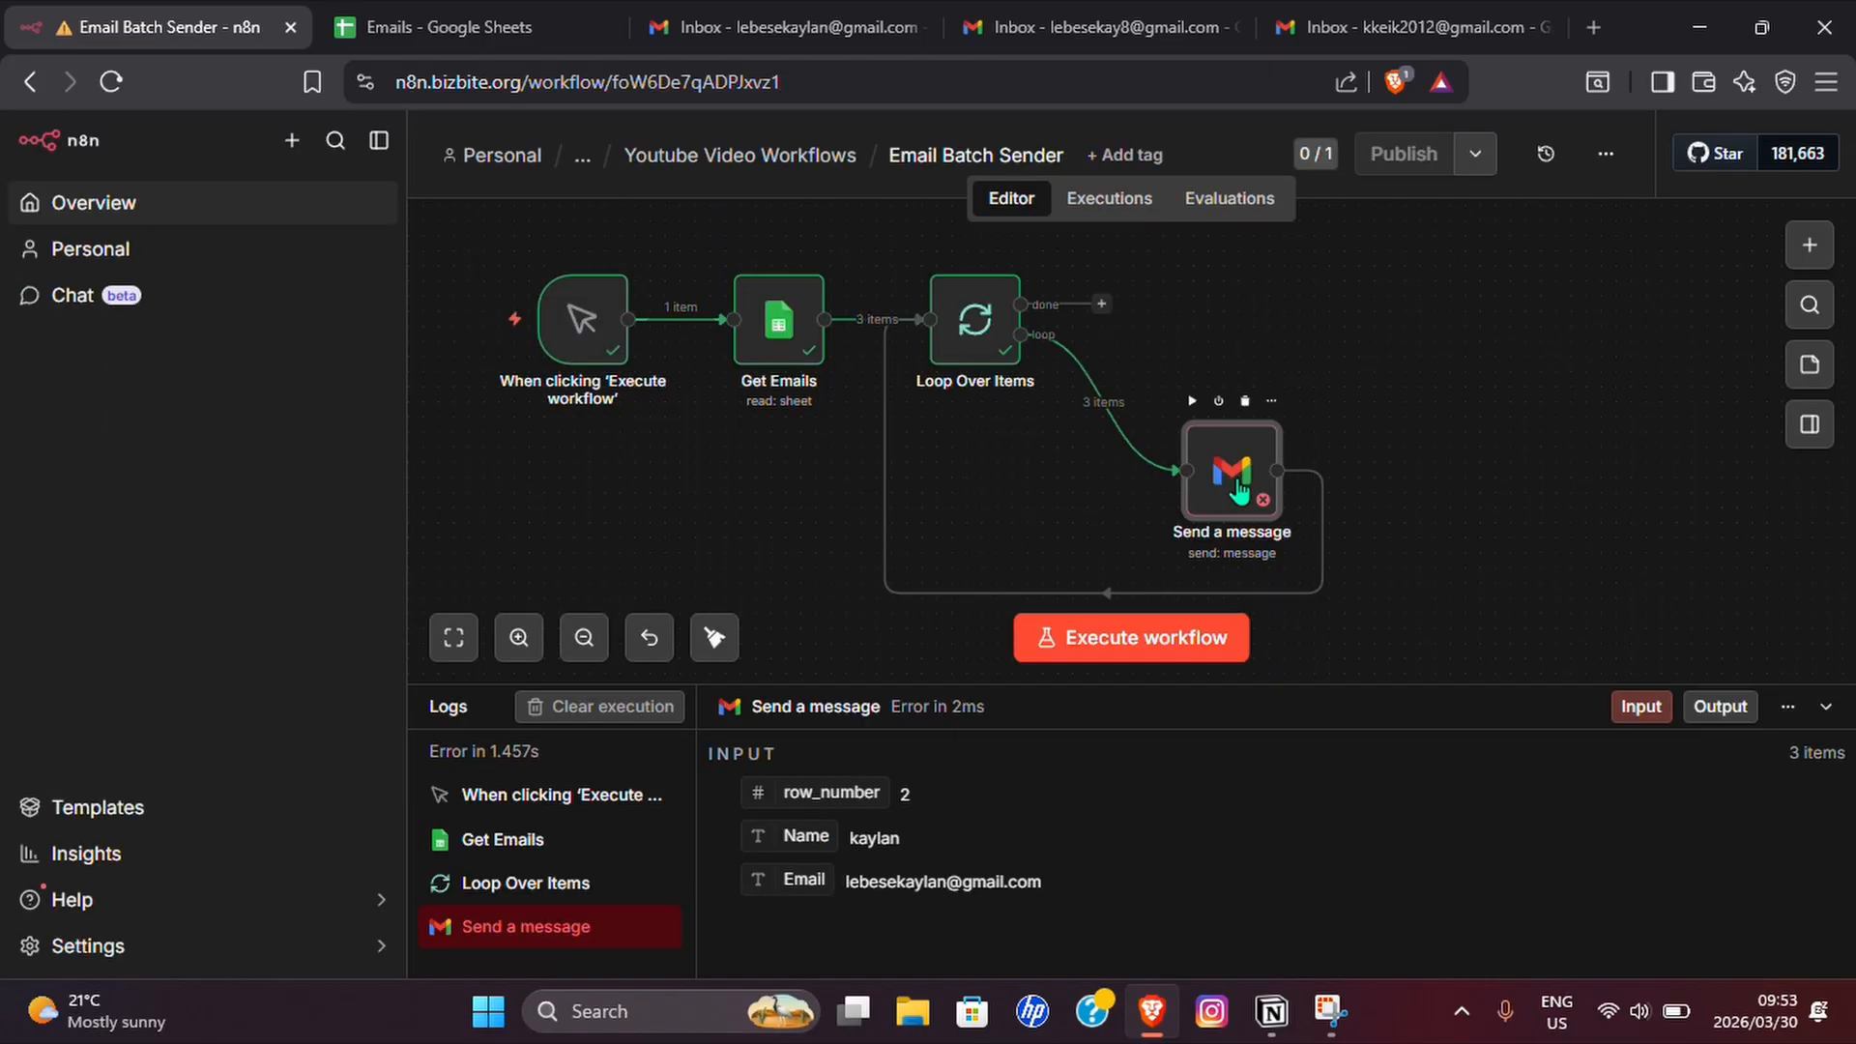
{"action": "double_click", "coordinate": [1239, 495]}
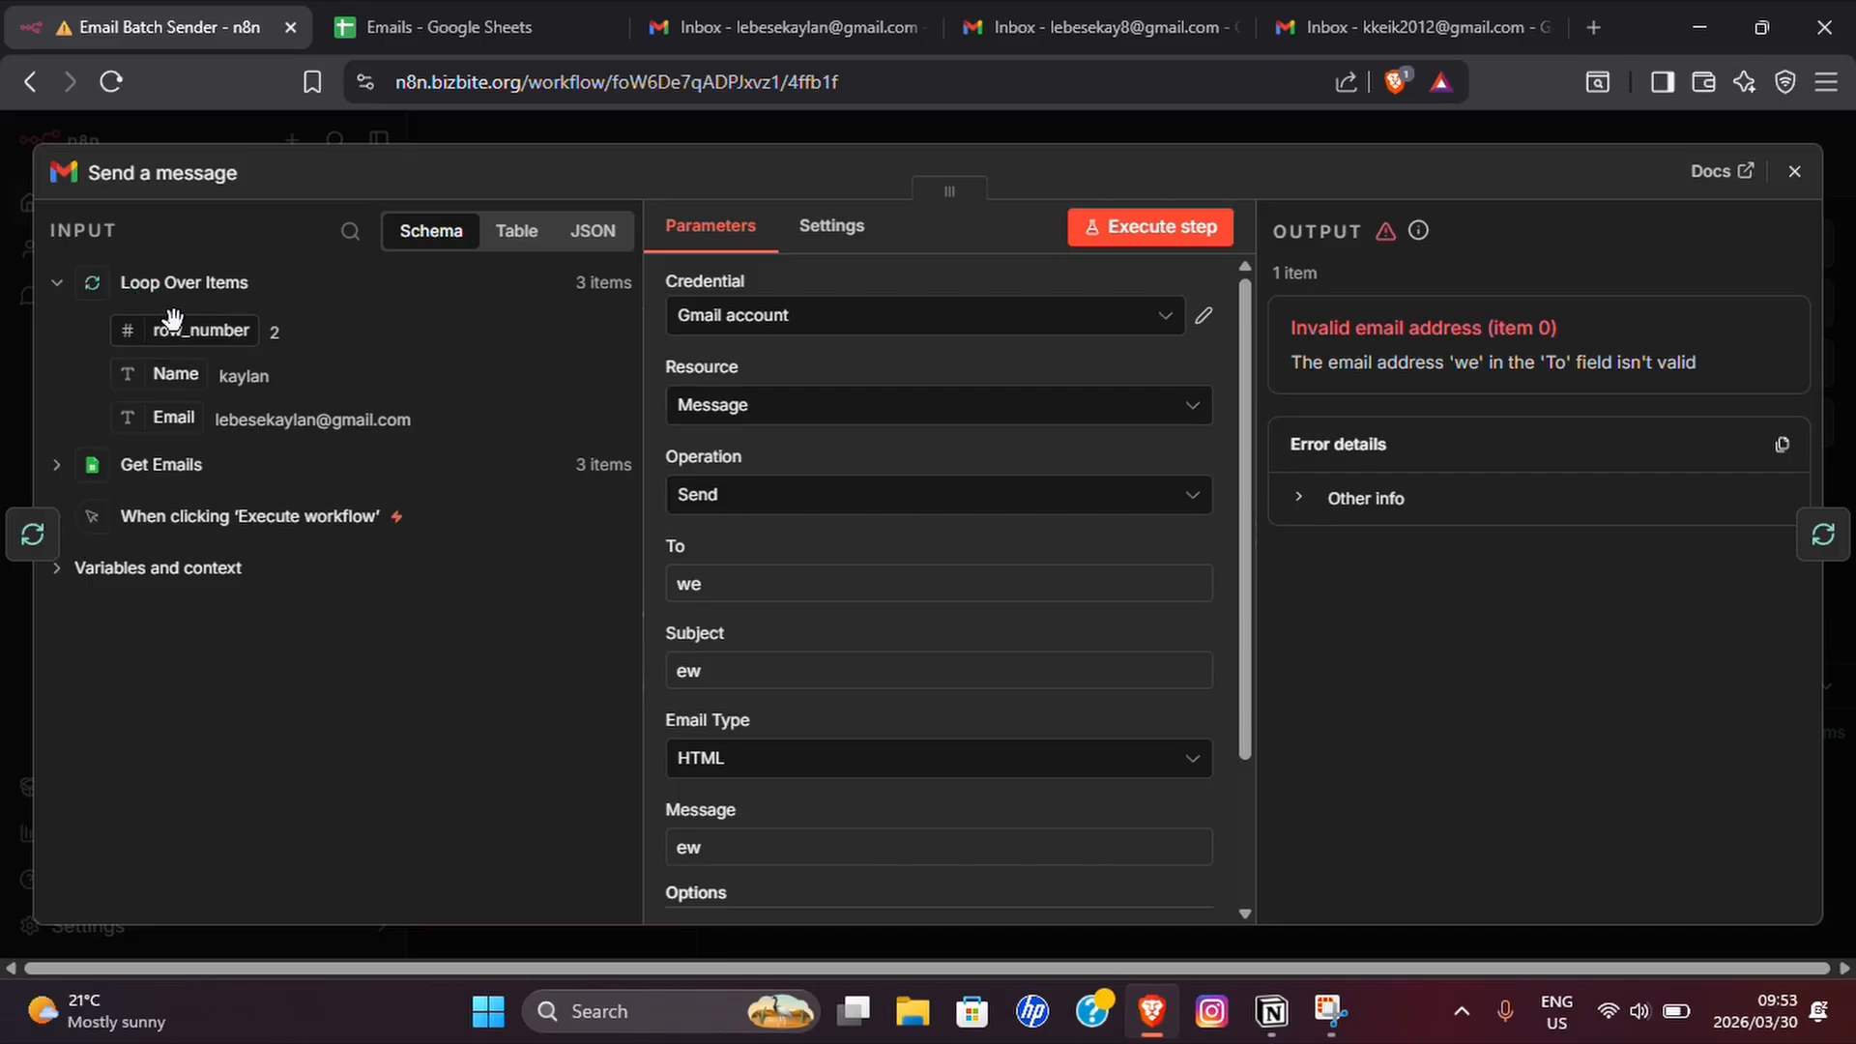
{"action": "double_click", "coordinate": [725, 585]}
{"action": "key", "text": "BackSpace"}
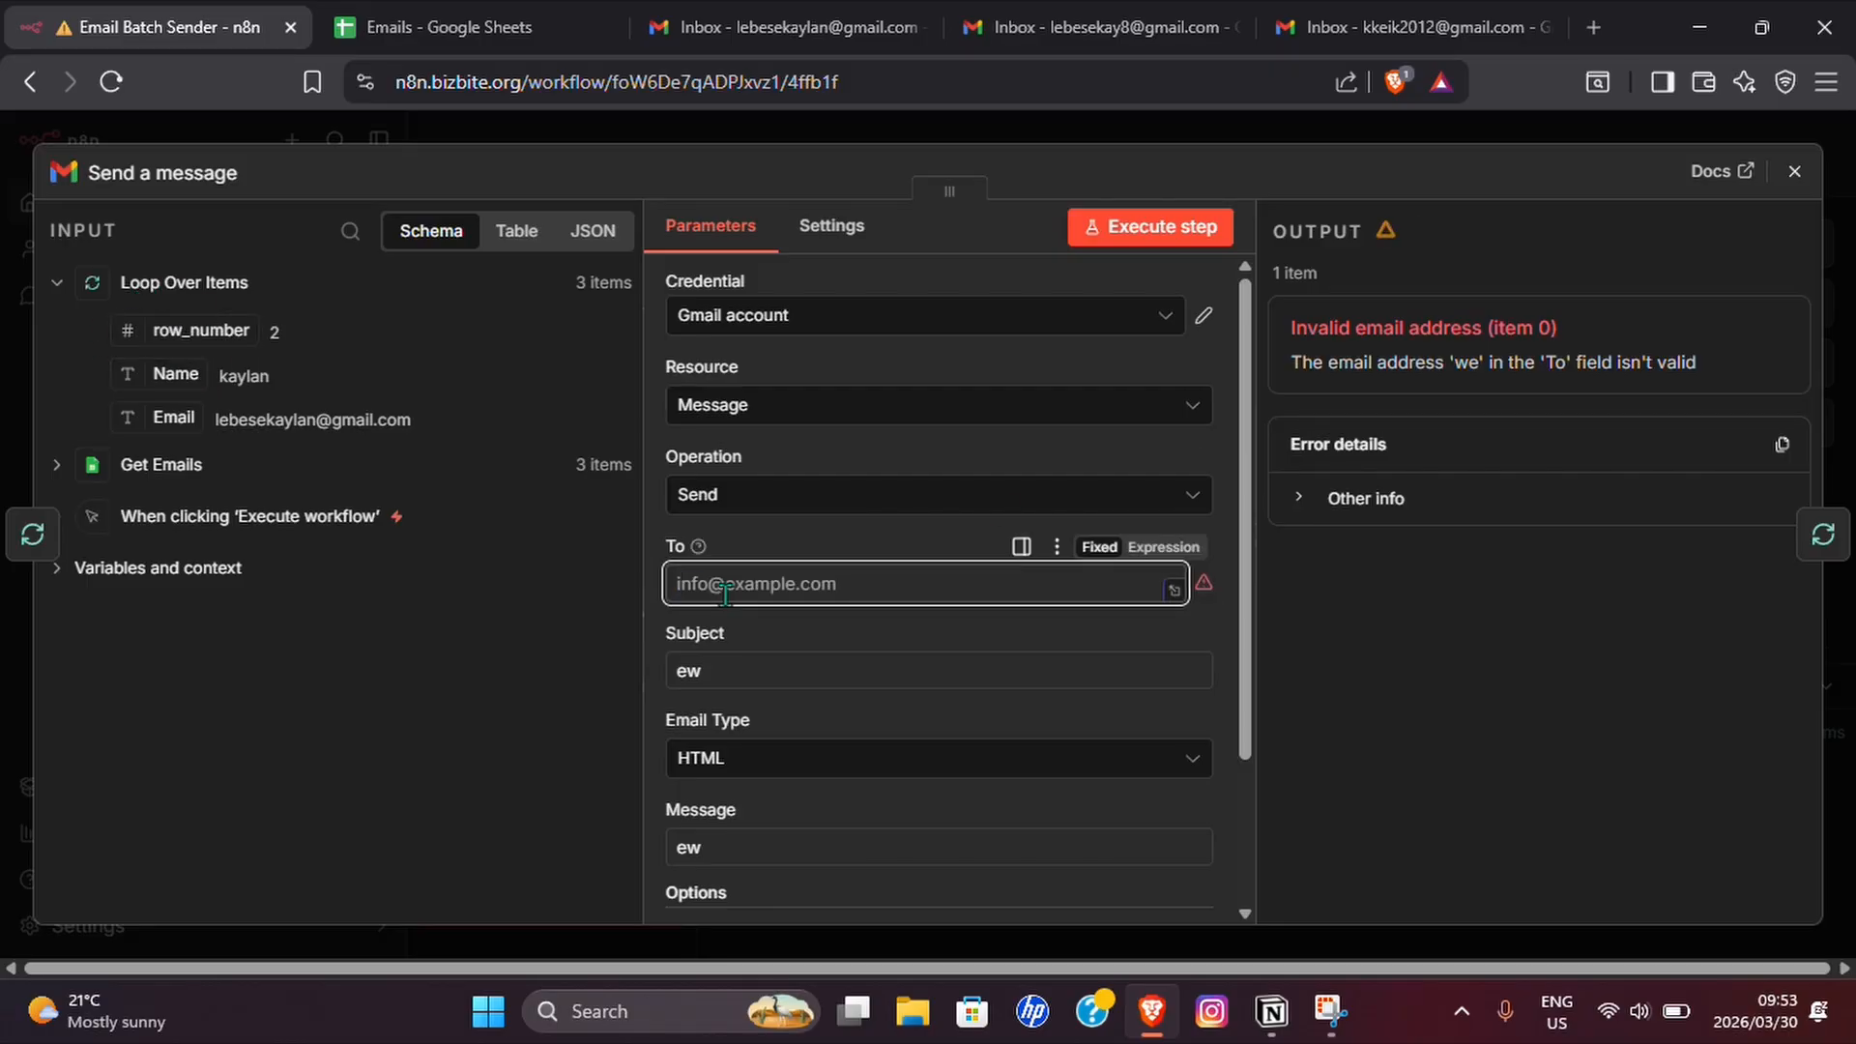
{"action": "left_click", "coordinate": [152, 418]}
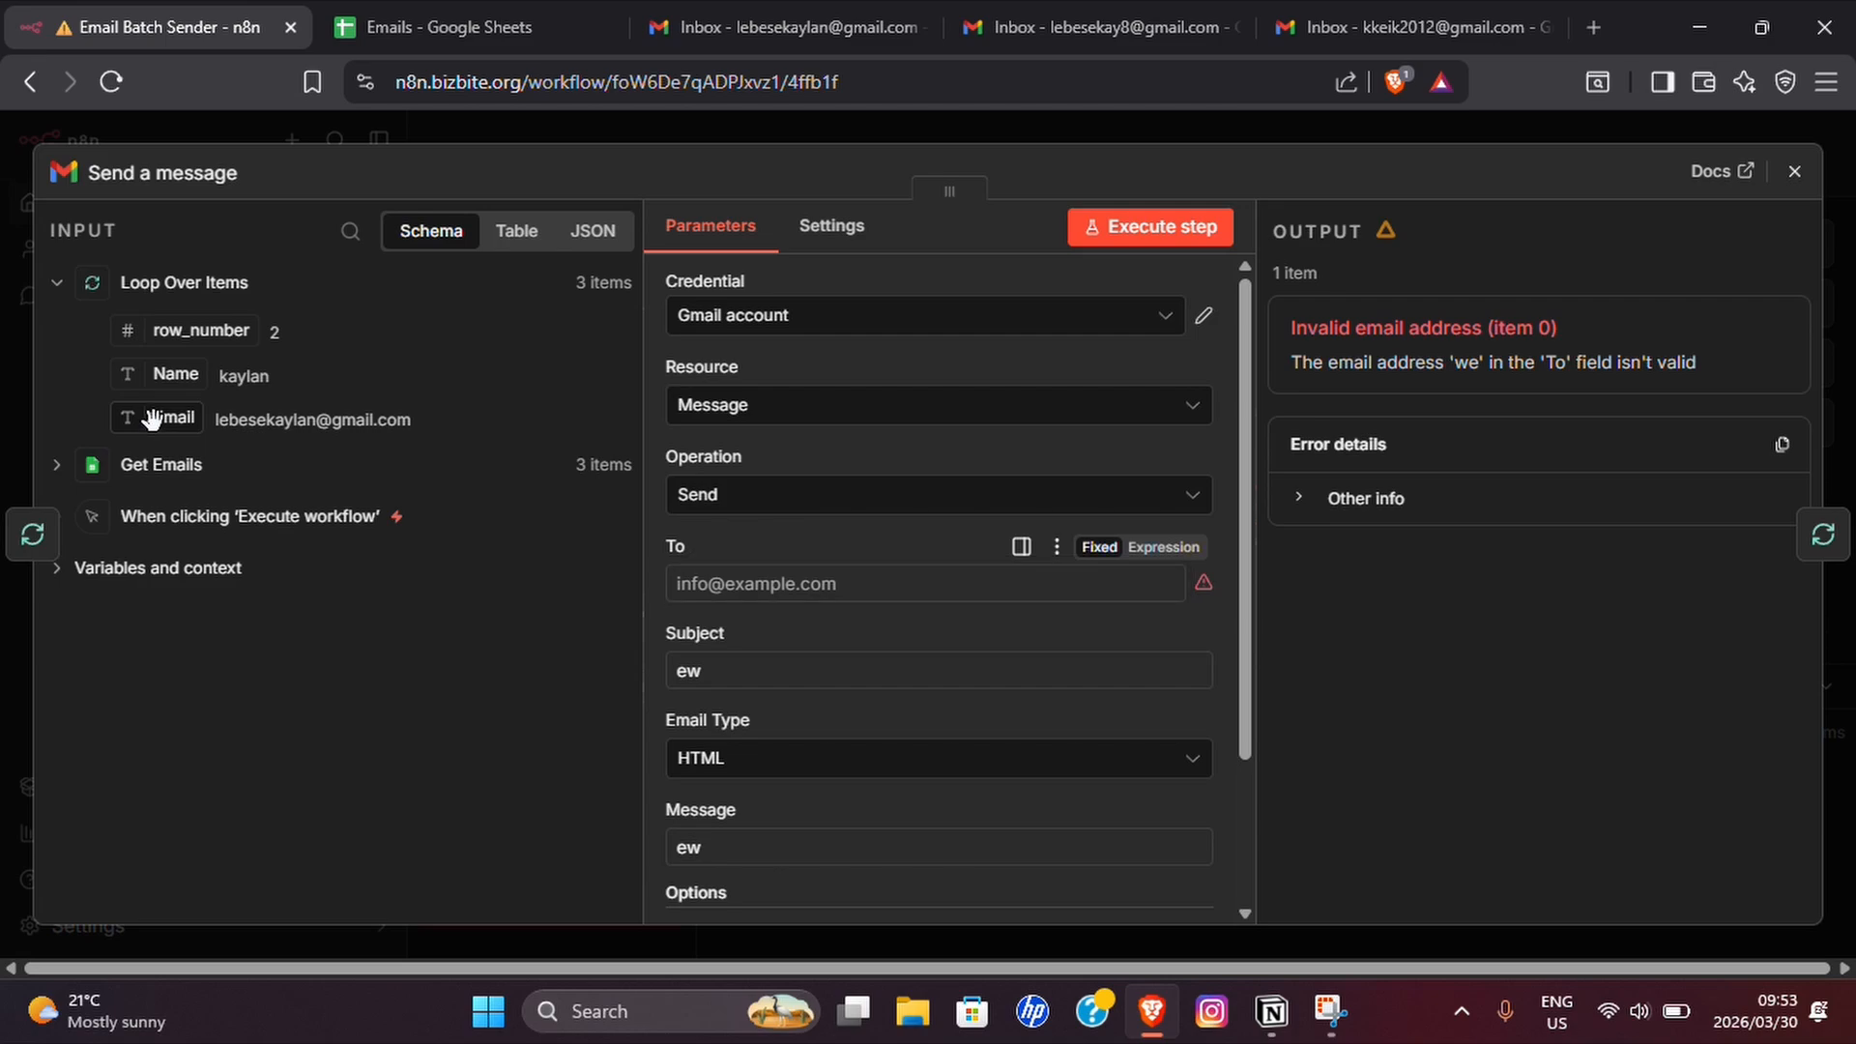
{"action": "left_click_drag", "start_coordinate": [151, 417], "coordinate": [235, 442]}
{"action": "left_click_drag", "start_coordinate": [283, 418], "coordinate": [683, 586]}
Replace the email subject with "Here is the Youtube Videos that can help you getting set up".
{"action": "left_click", "coordinate": [742, 690]}
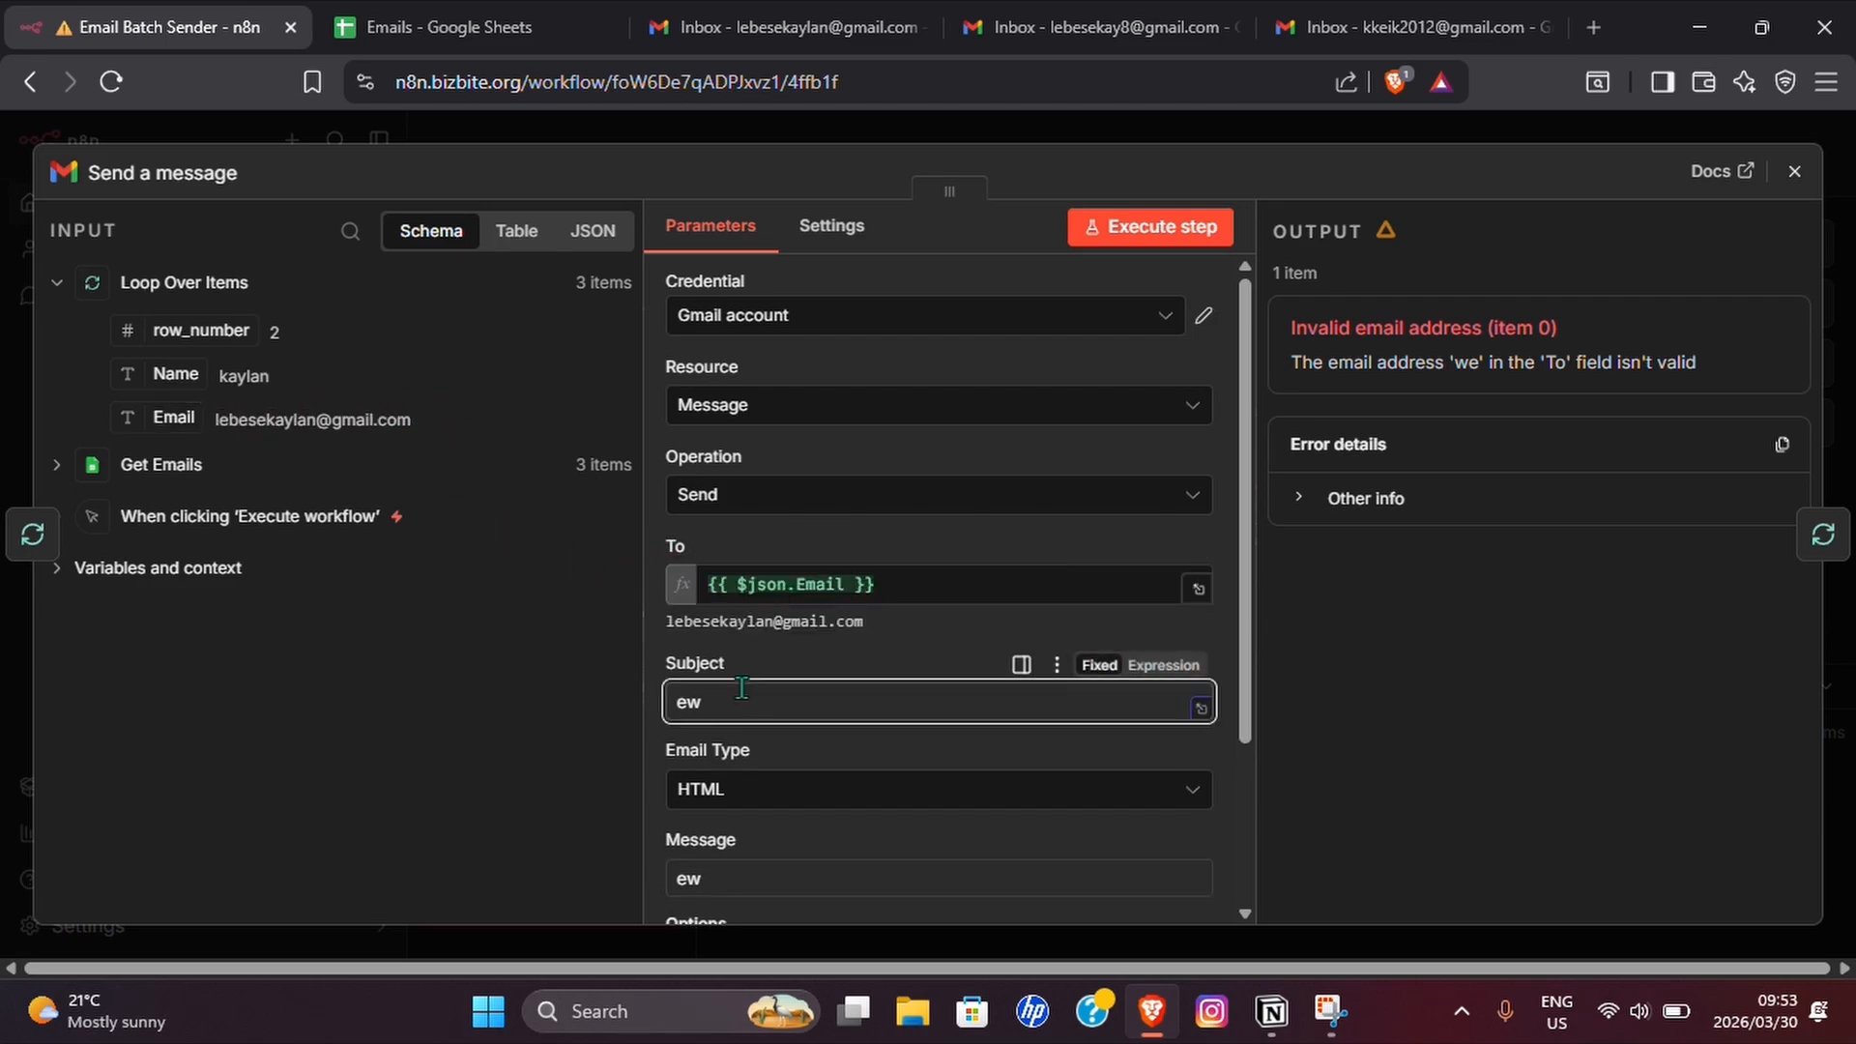
{"action": "key", "text": "BackSpace"}
{"action": "key", "text": "BackSpace"}
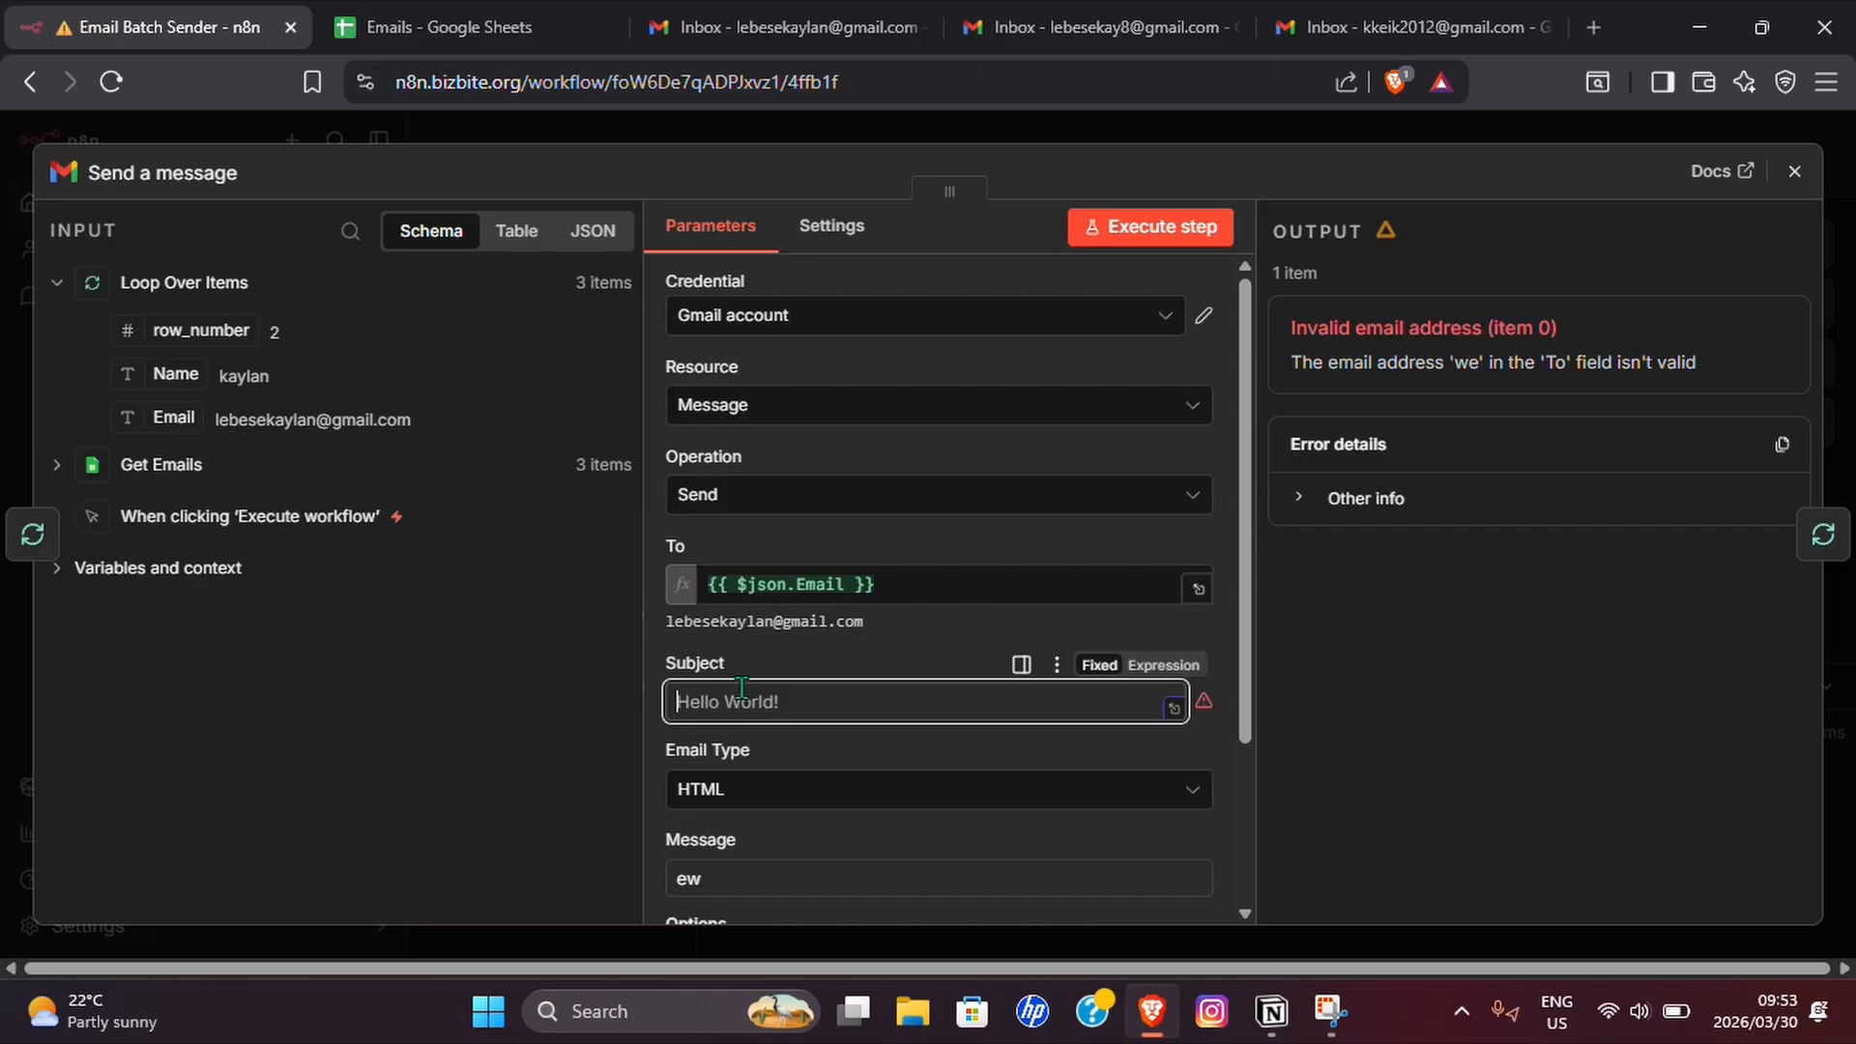
{"action": "type", "text": "Here is the "}
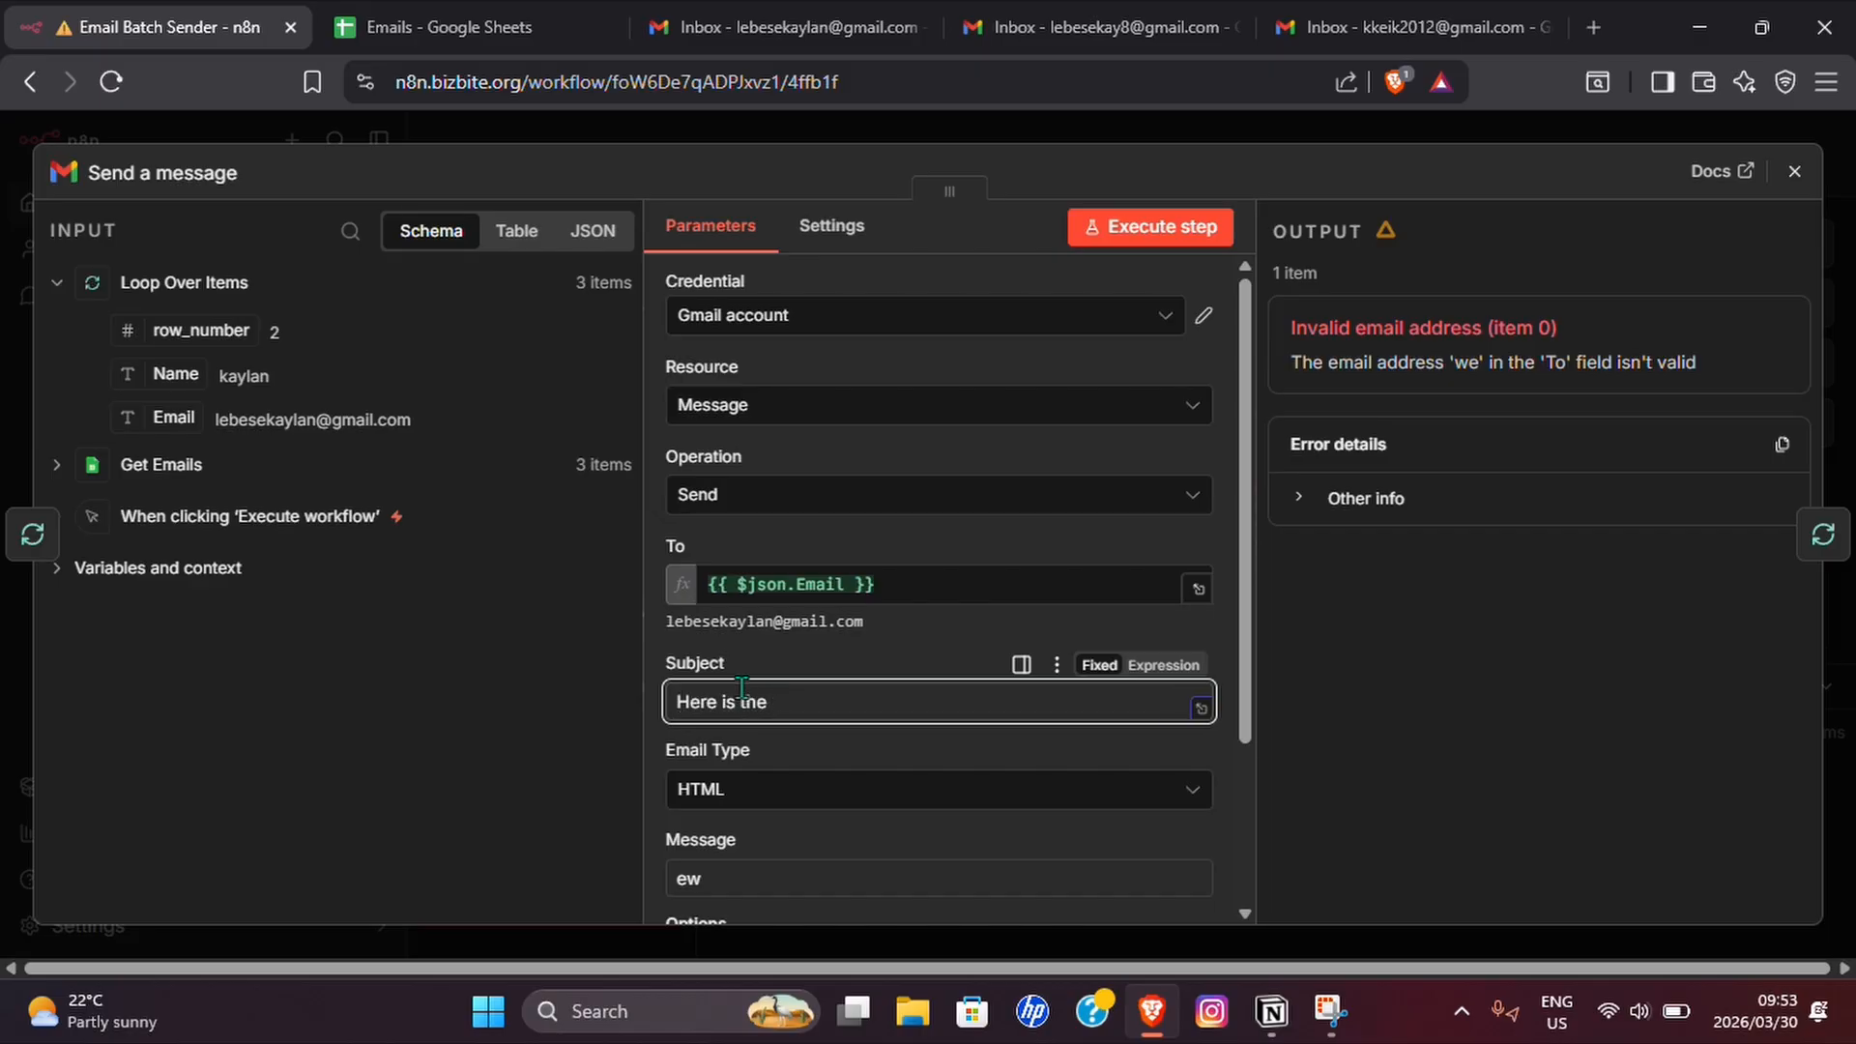
{"action": "type", "text": "Youtube Videos"}
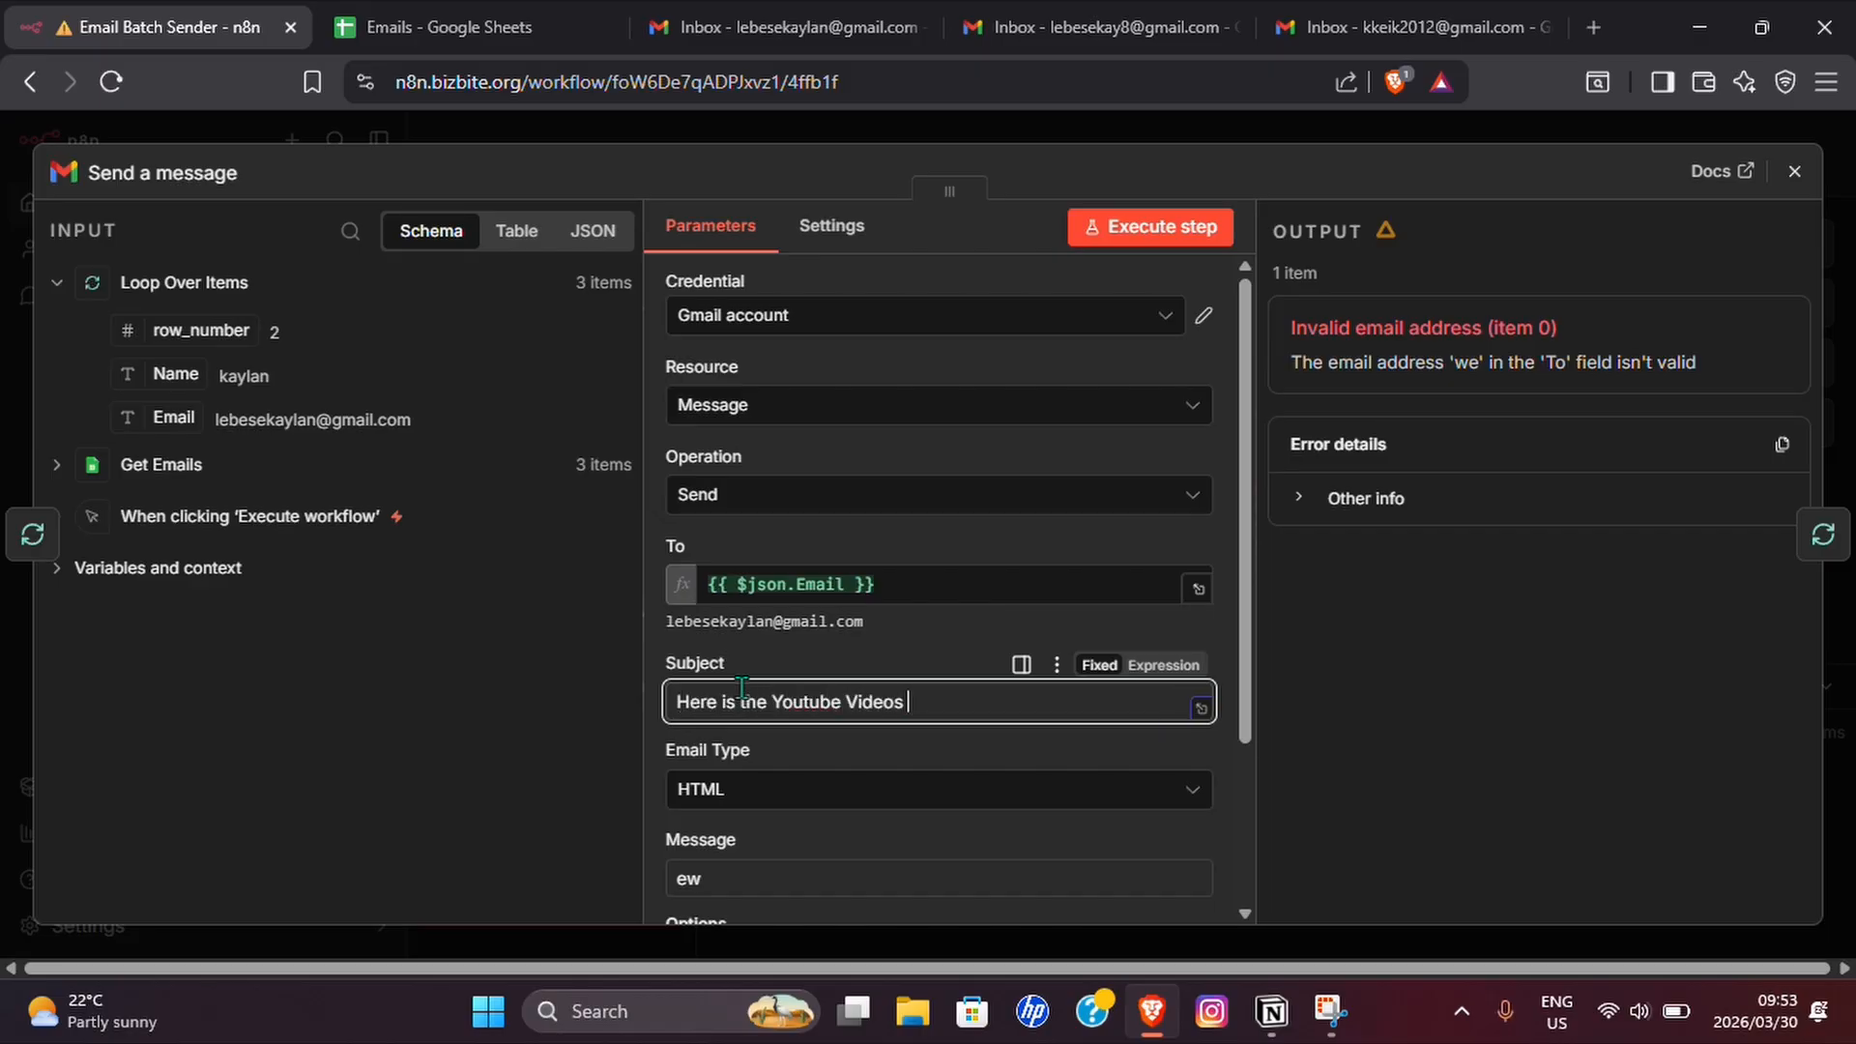
{"action": "type", "text": " that can help you getting set up"}
Set the message's email type to Text.
{"action": "scroll", "coordinate": [861, 658], "scroll_direction": "down", "scroll_amount": 1}
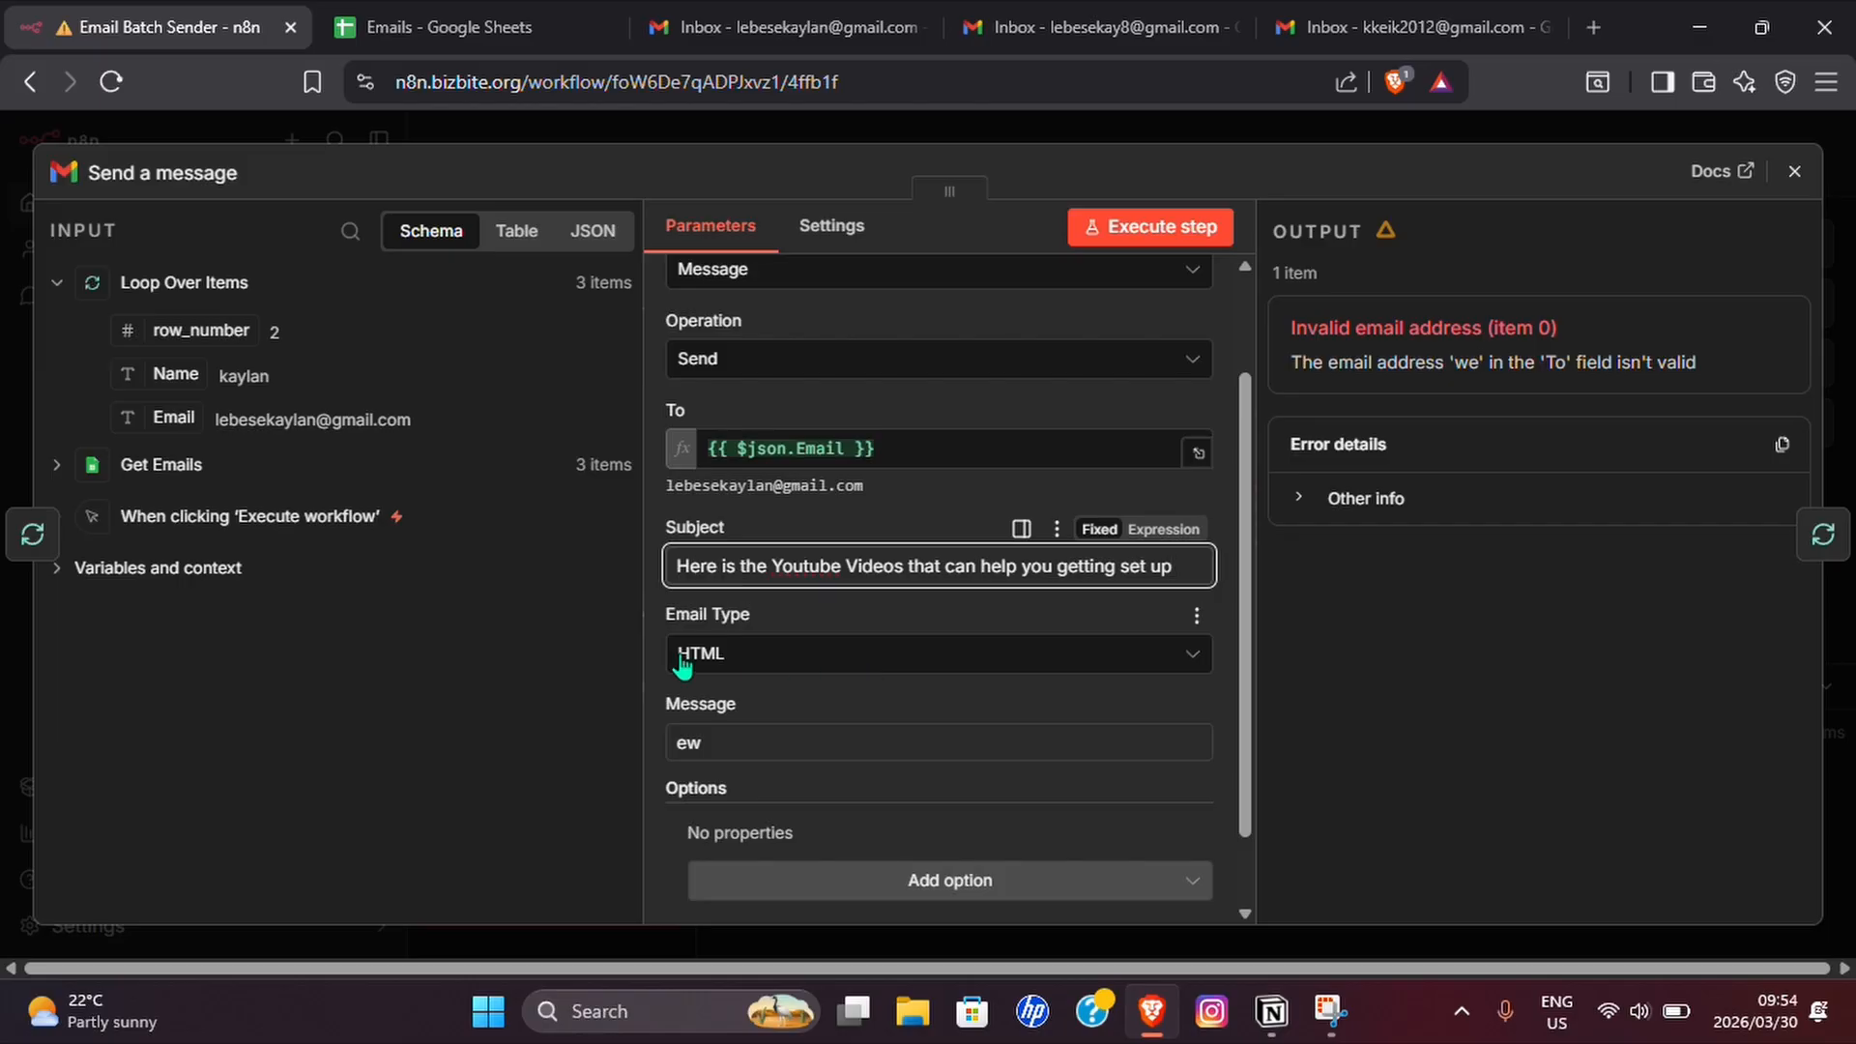
{"action": "left_click", "coordinate": [812, 655]}
{"action": "left_click", "coordinate": [760, 723]}
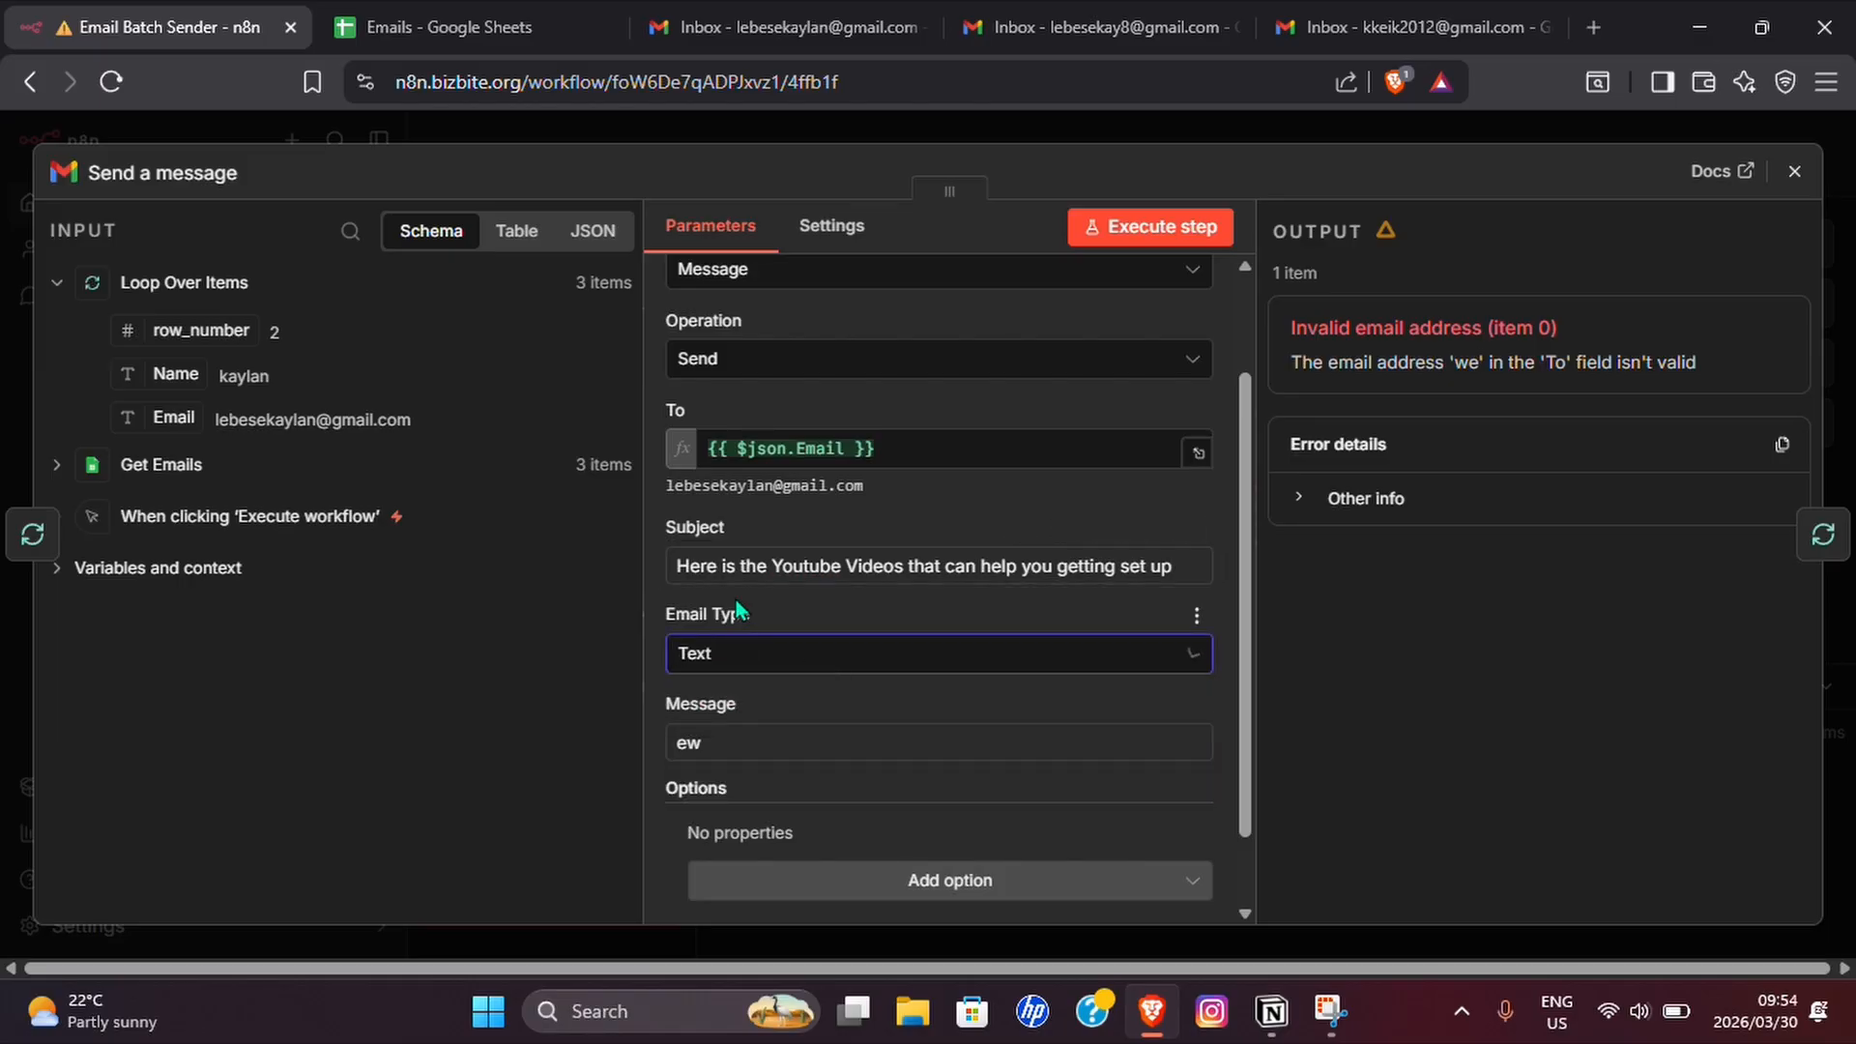
Switch the Message to an expression in the expanded editor and replace its placeholder with the greeting "Hey there,".
{"action": "scroll", "coordinate": [718, 747], "scroll_direction": "down", "scroll_amount": 1}
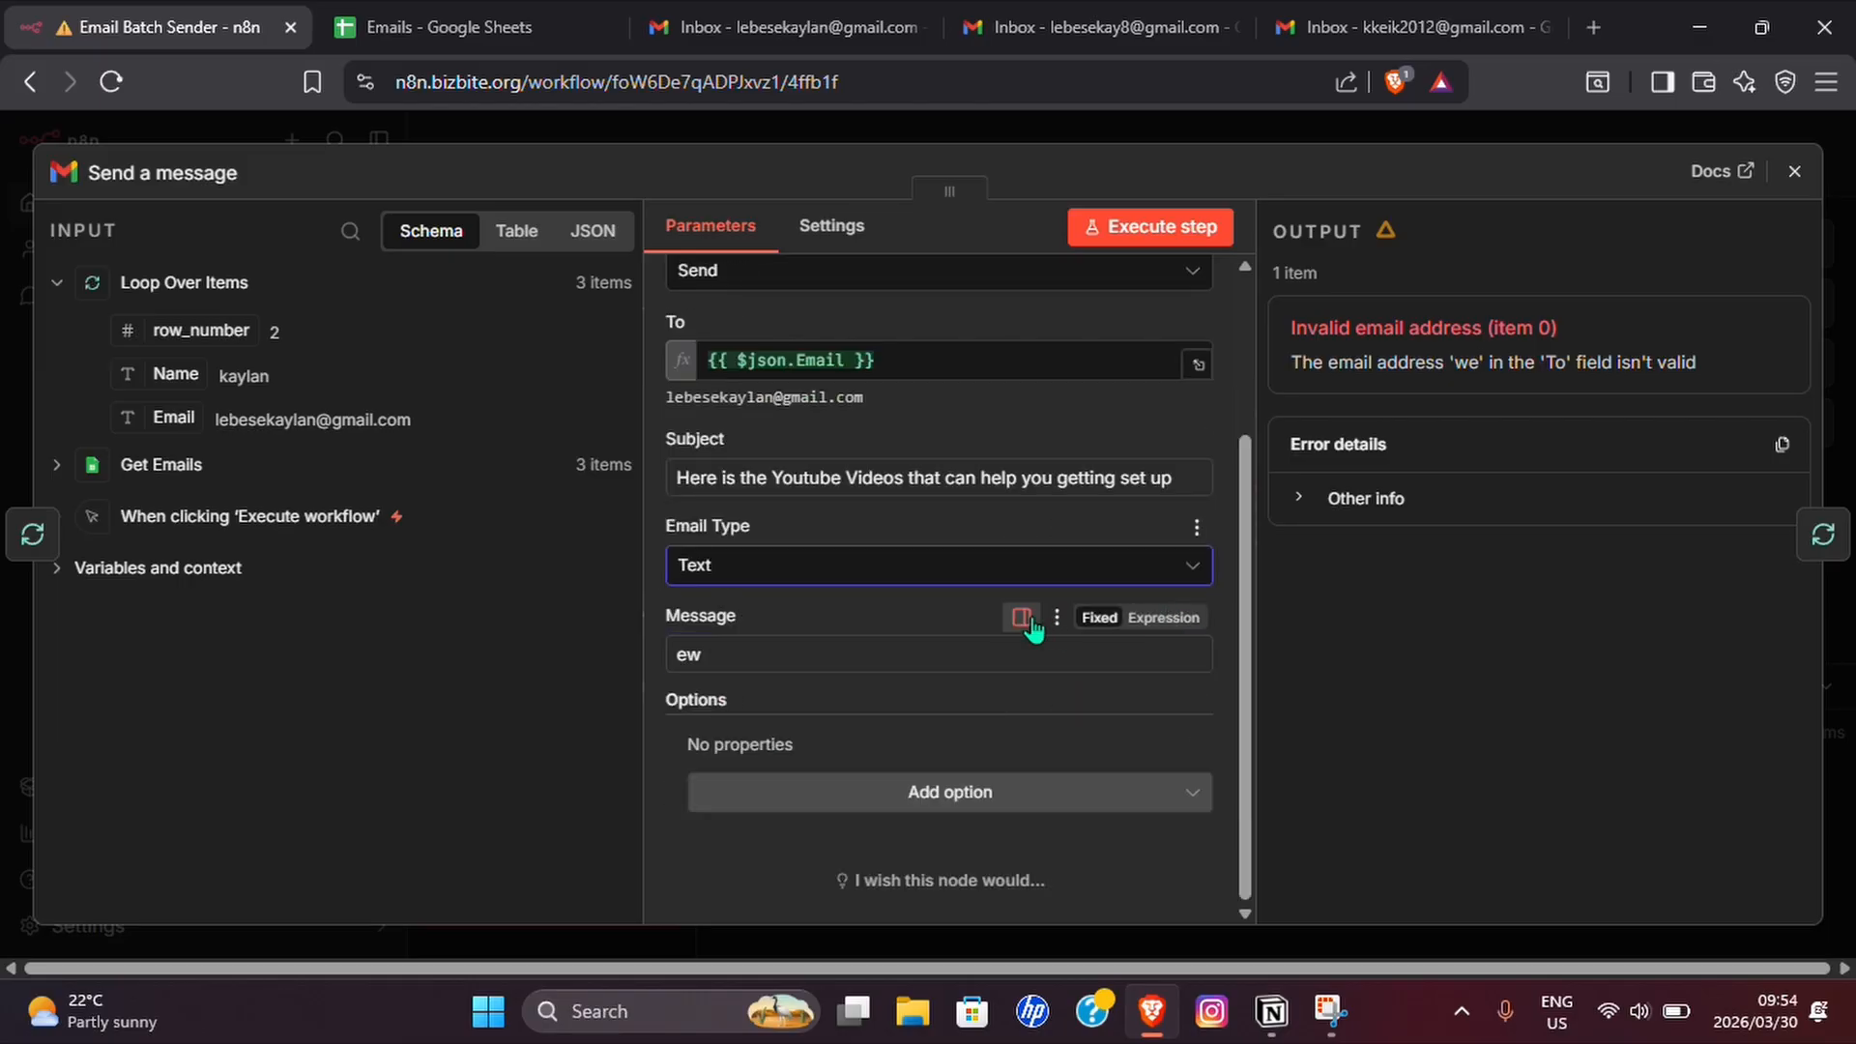
{"action": "left_click", "coordinate": [1160, 620]}
{"action": "left_click", "coordinate": [1197, 659]}
{"action": "left_click", "coordinate": [755, 282]}
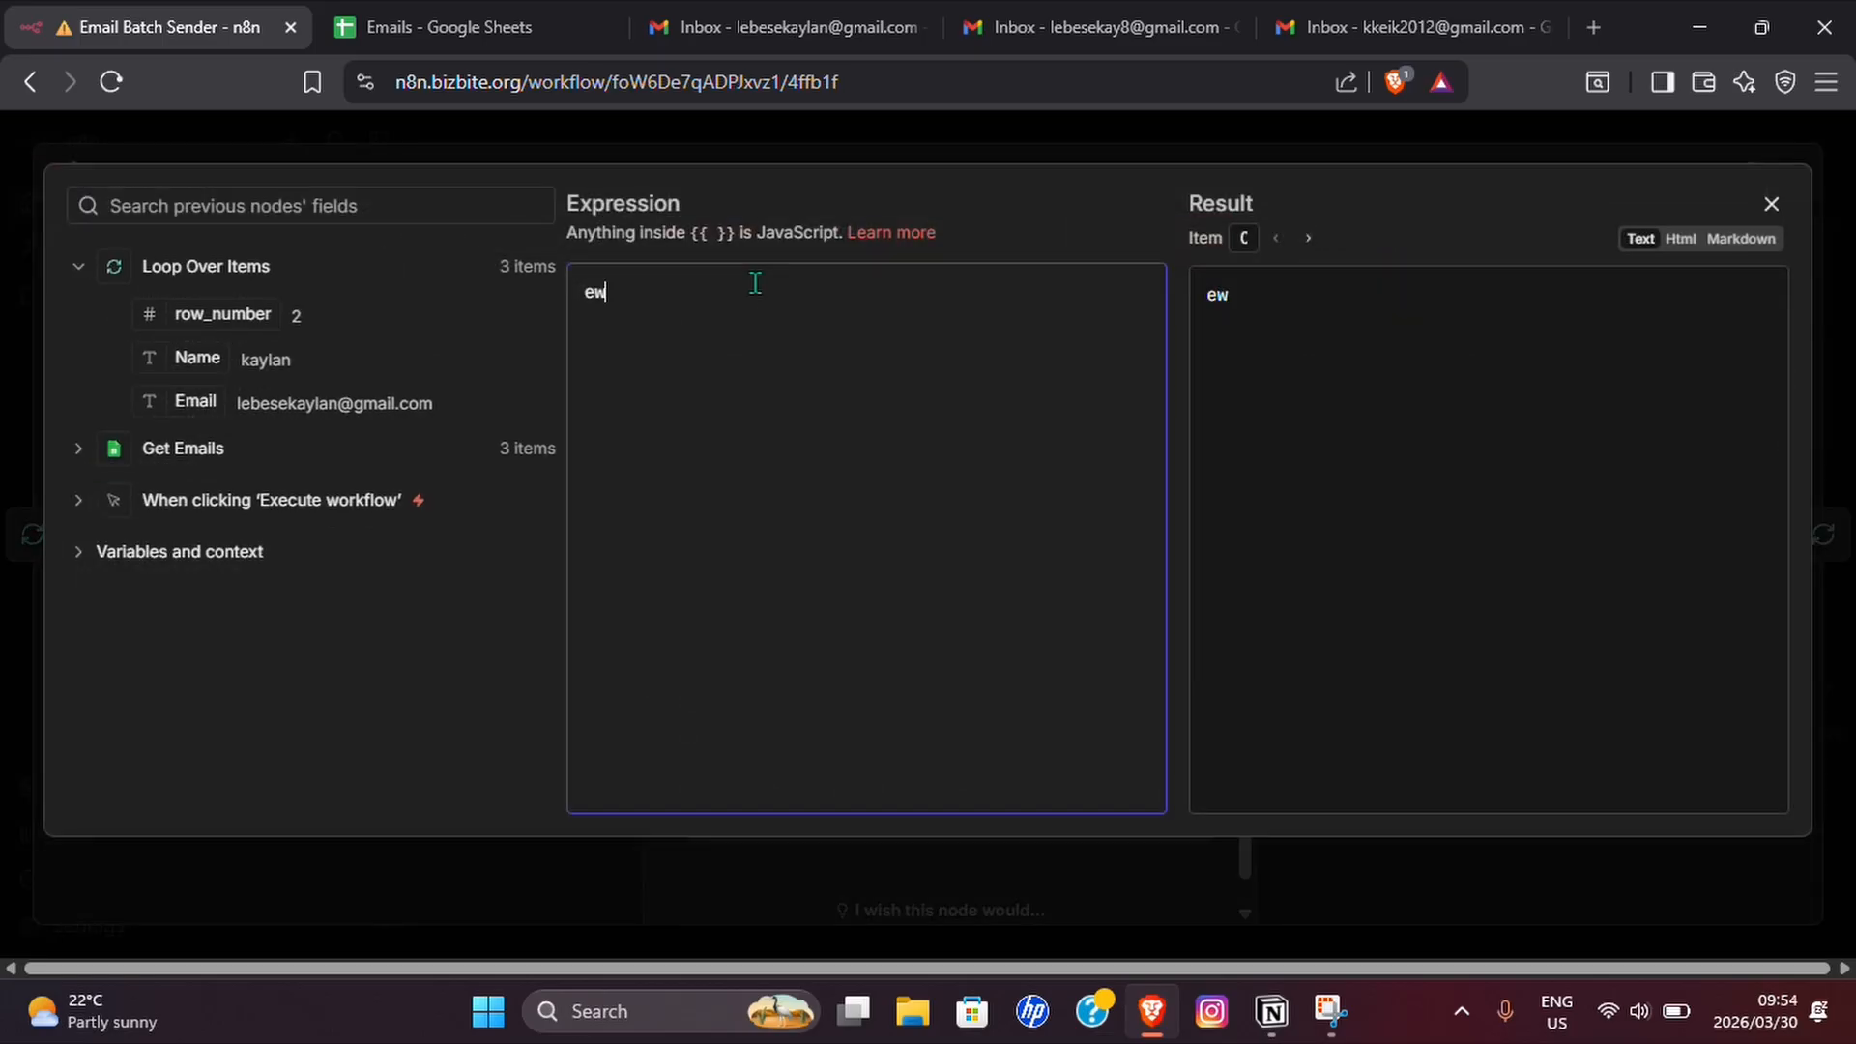
{"action": "key", "text": "BackSpace"}
{"action": "key", "text": "BackSpace"}
{"action": "type", "text": "Hey there,"}
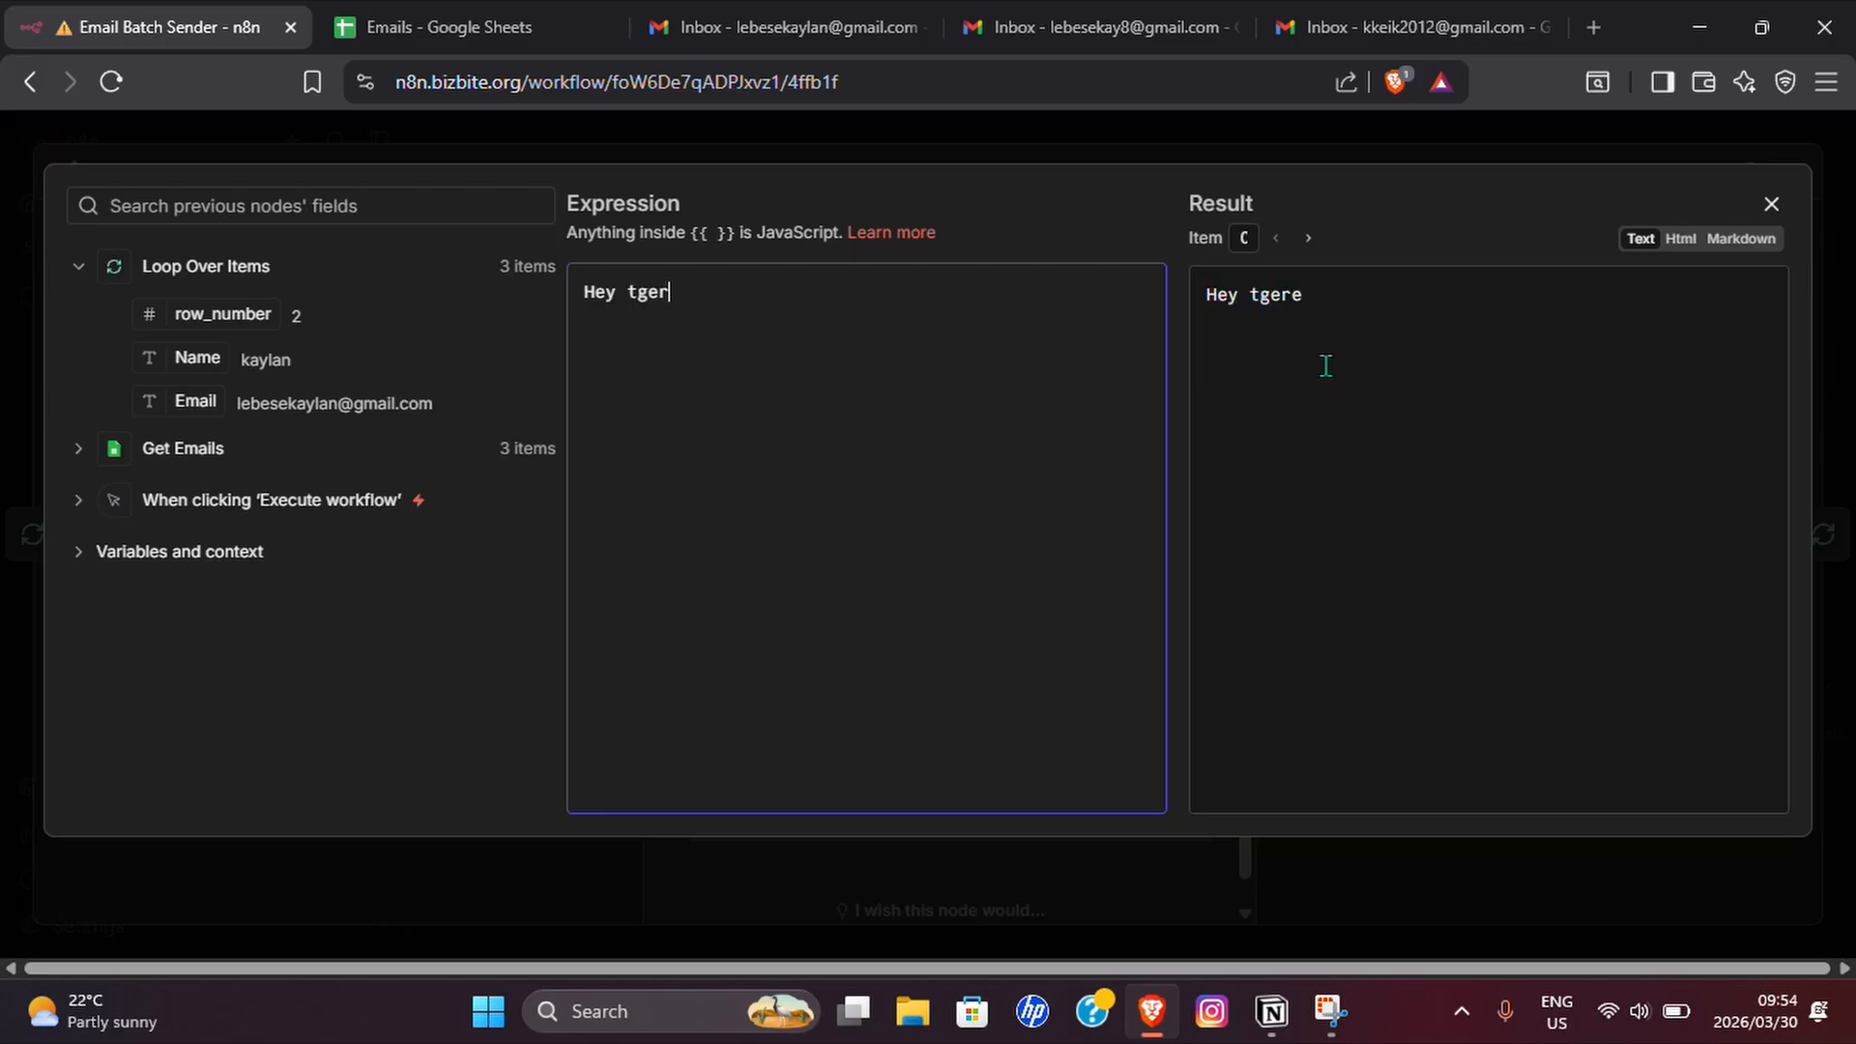
{"action": "key", "text": "Return"}
{"action": "key", "text": "Return"}
Write a body recommending the new Youtube video on automating a batch email sender for free, and insert the Name field after "Hey there".
{"action": "type", "text": "I have a new "}
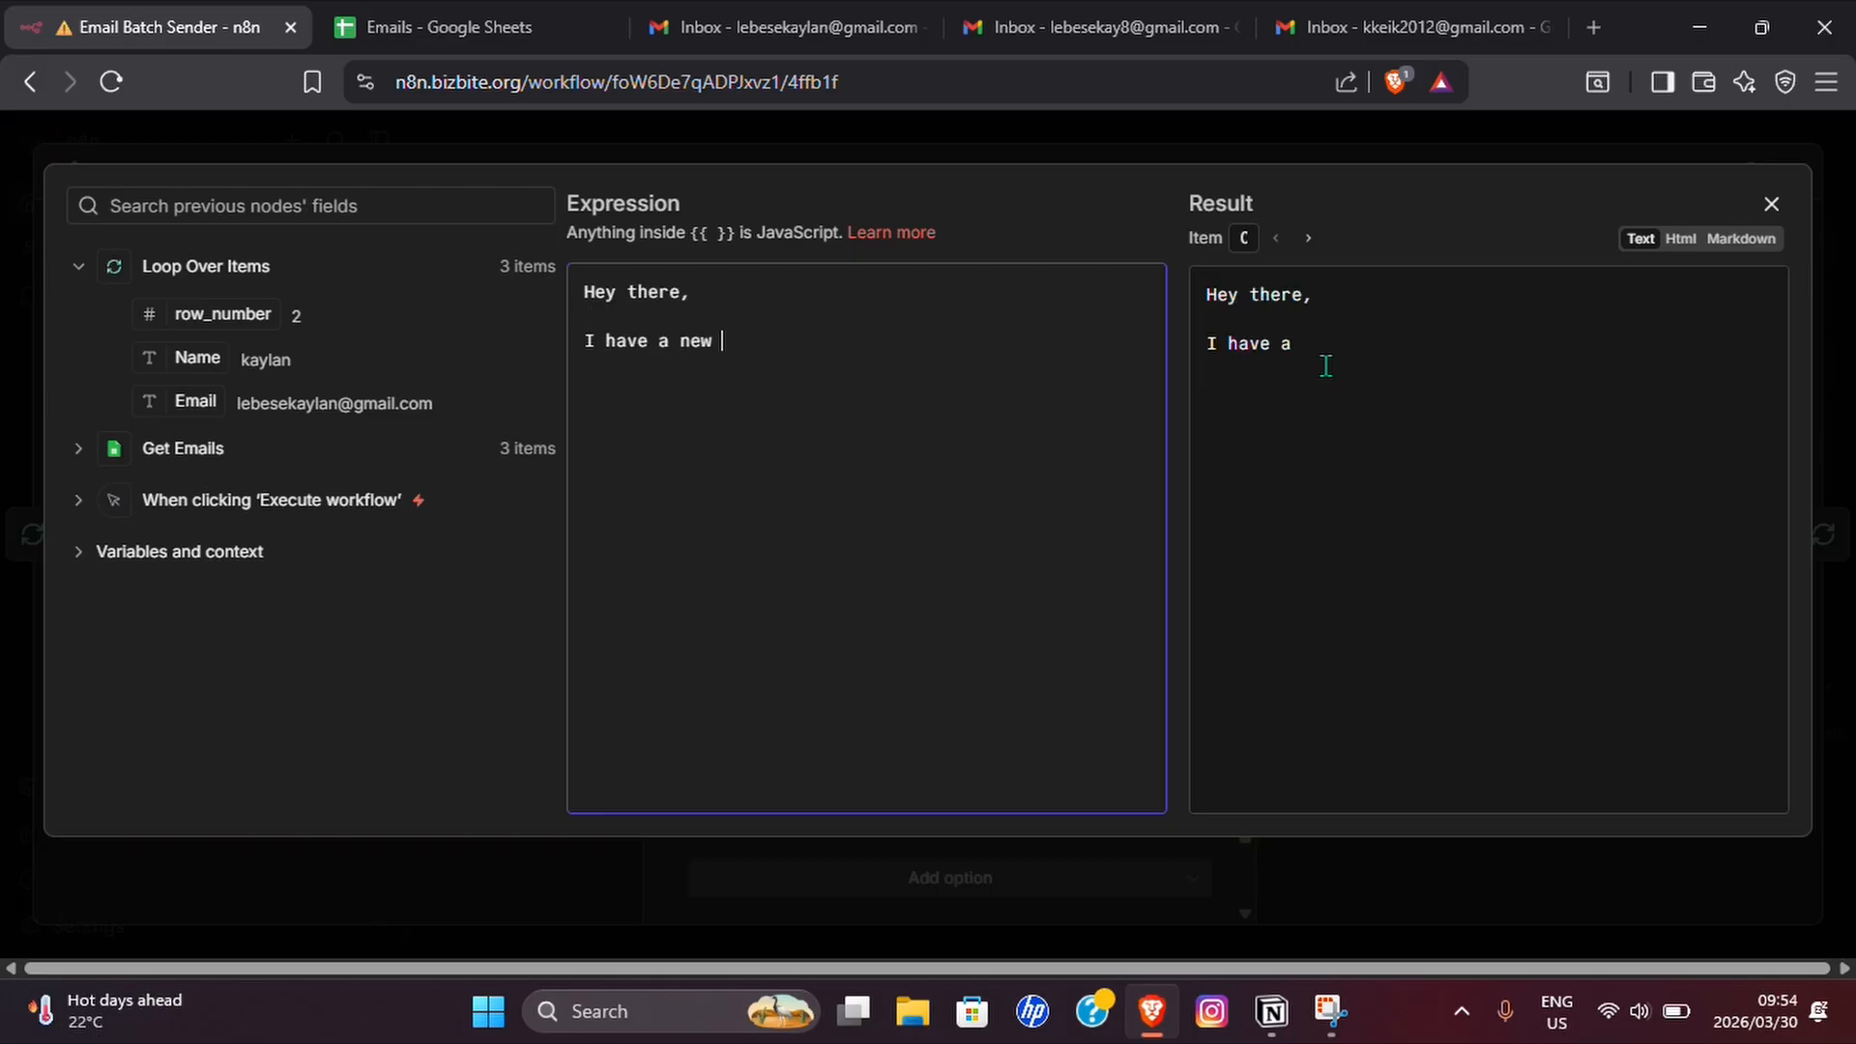
{"action": "type", "text": "Youte video out teaching you how to automate your batch email sender for completely free on Youtube, therefore I recommend you check that out"}
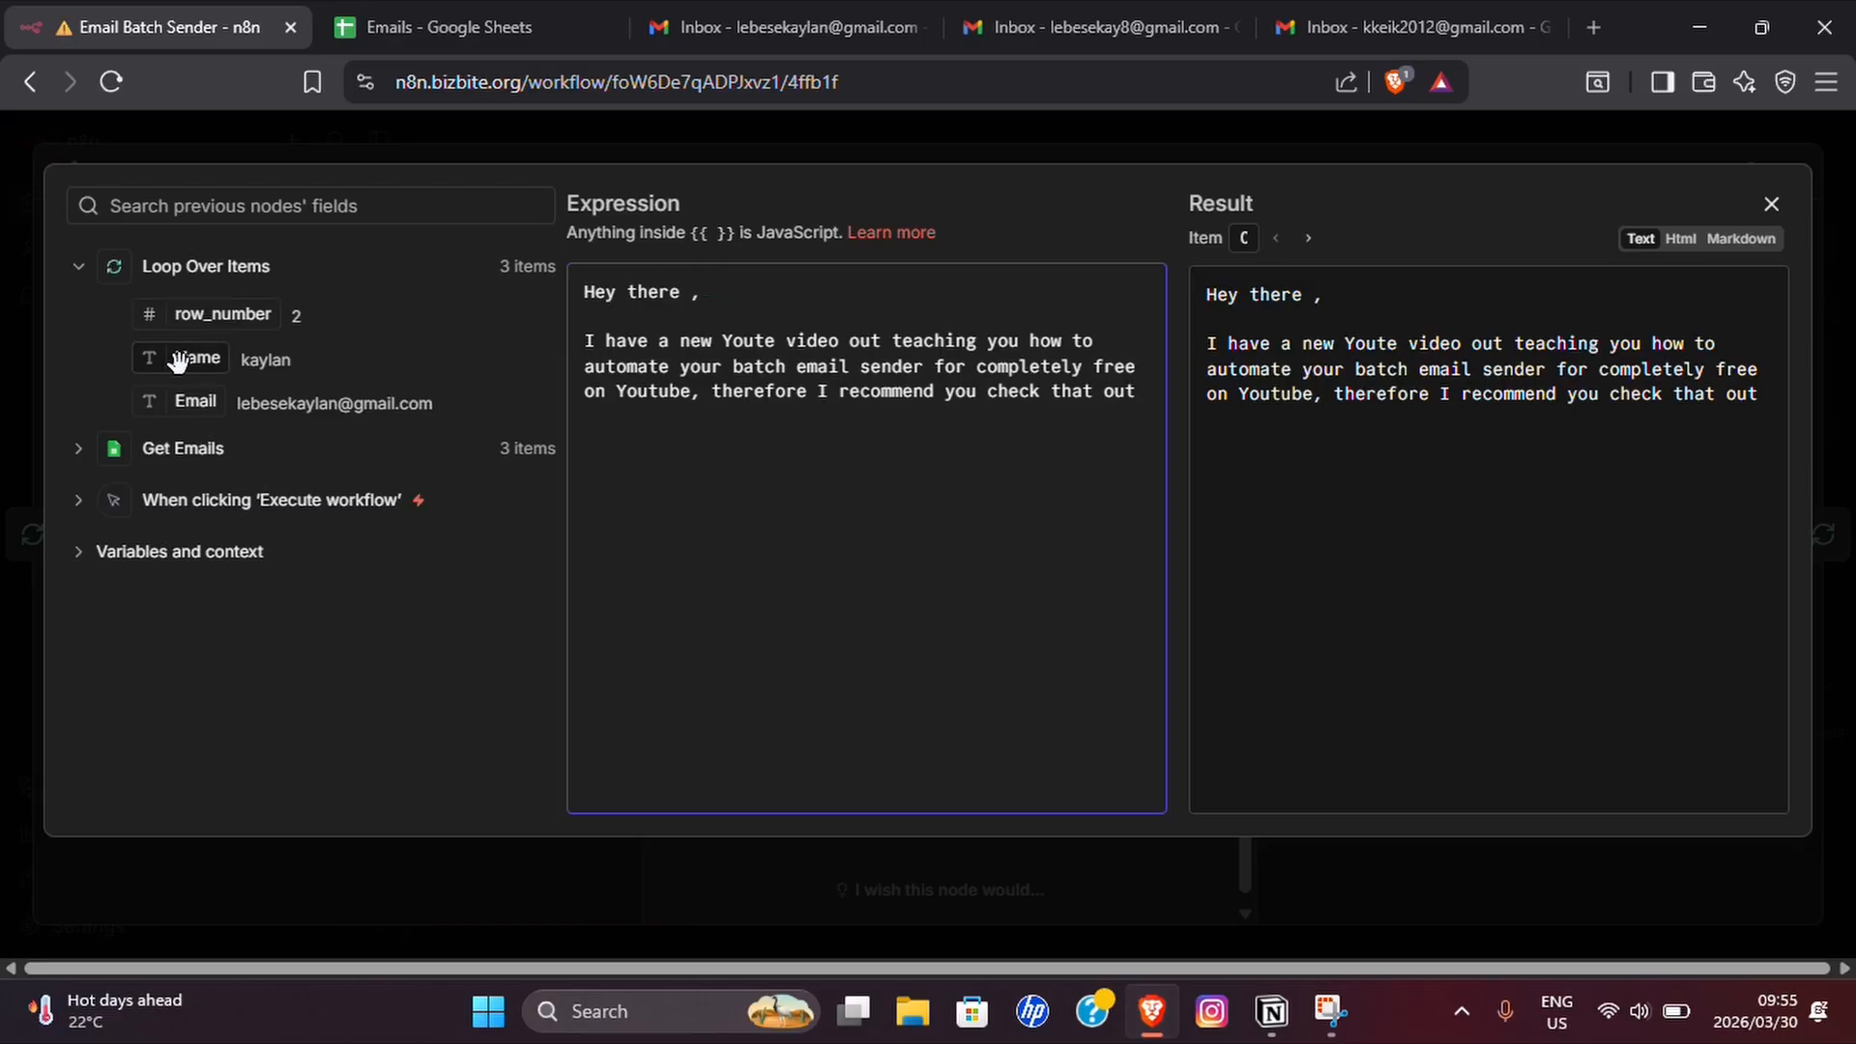
{"action": "left_click_drag", "start_coordinate": [159, 356], "coordinate": [752, 293]}
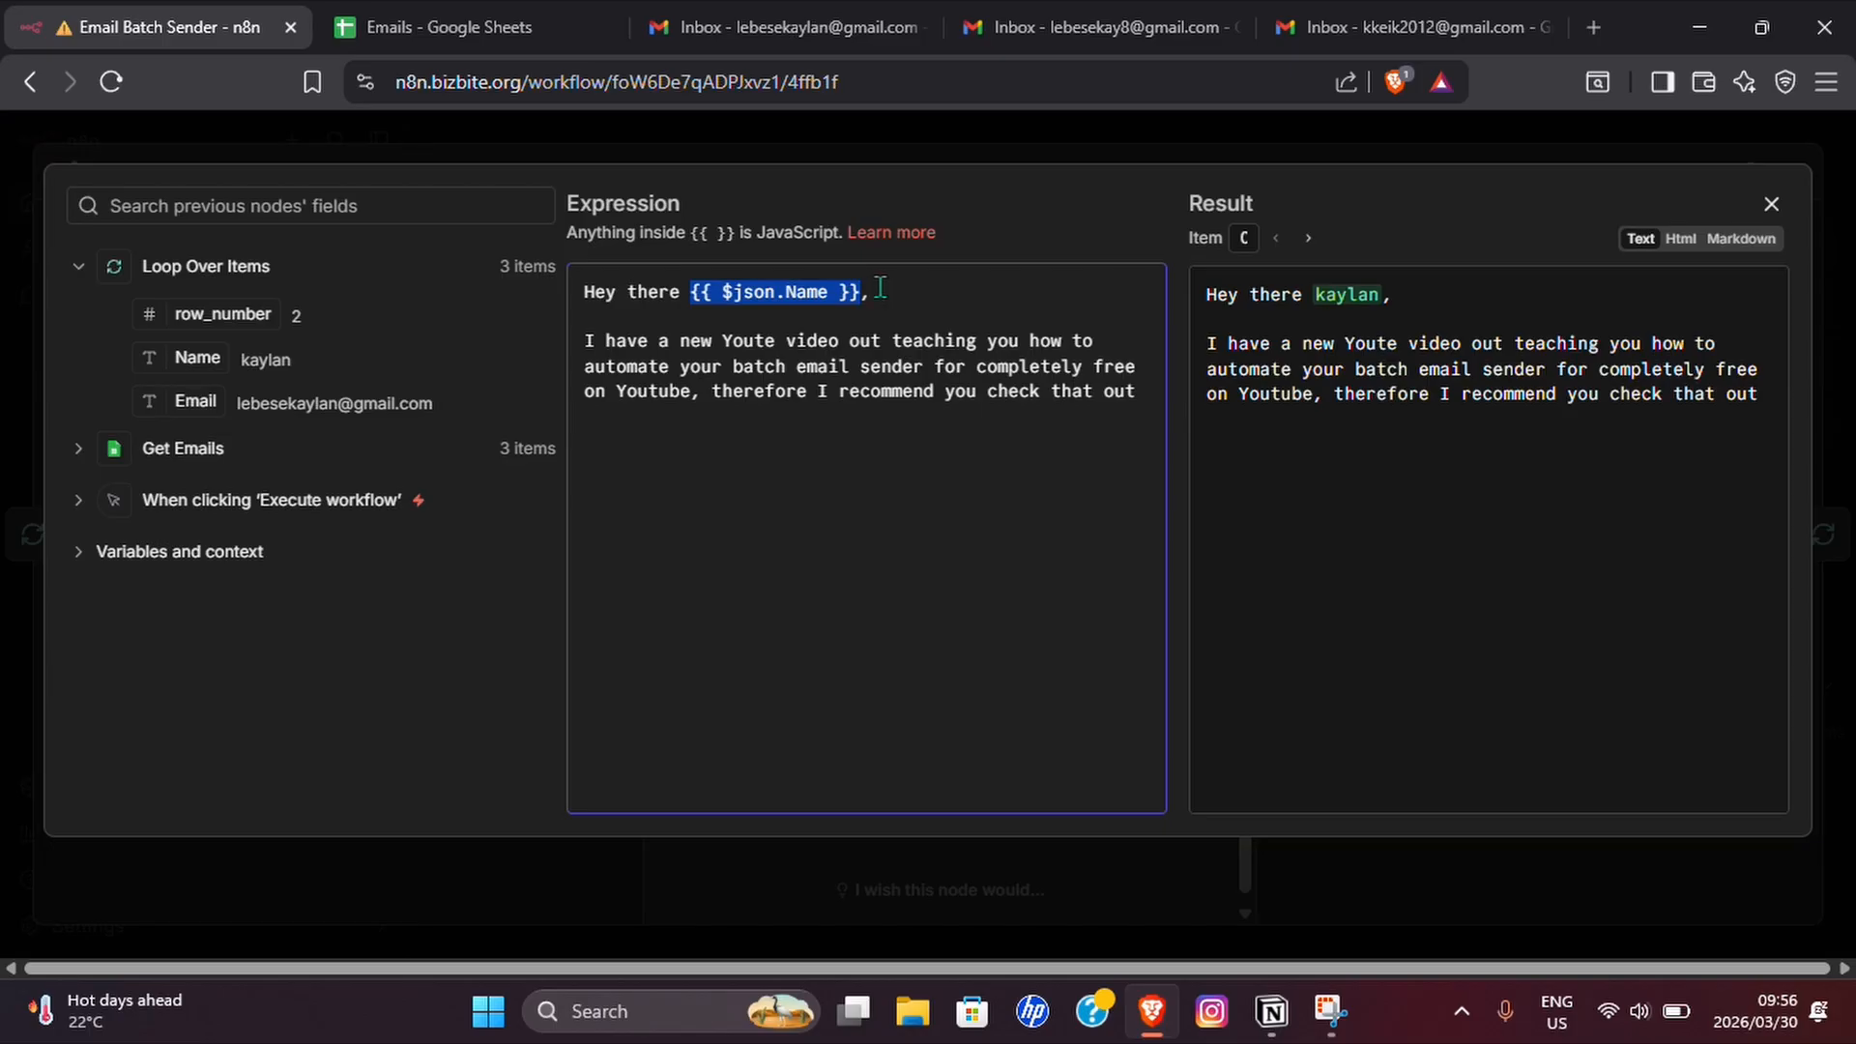
{"action": "left_click", "coordinate": [1771, 203]}
Add the Append n8n Attribution option to the Send a message node and turn it off.
{"action": "left_click", "coordinate": [859, 798]}
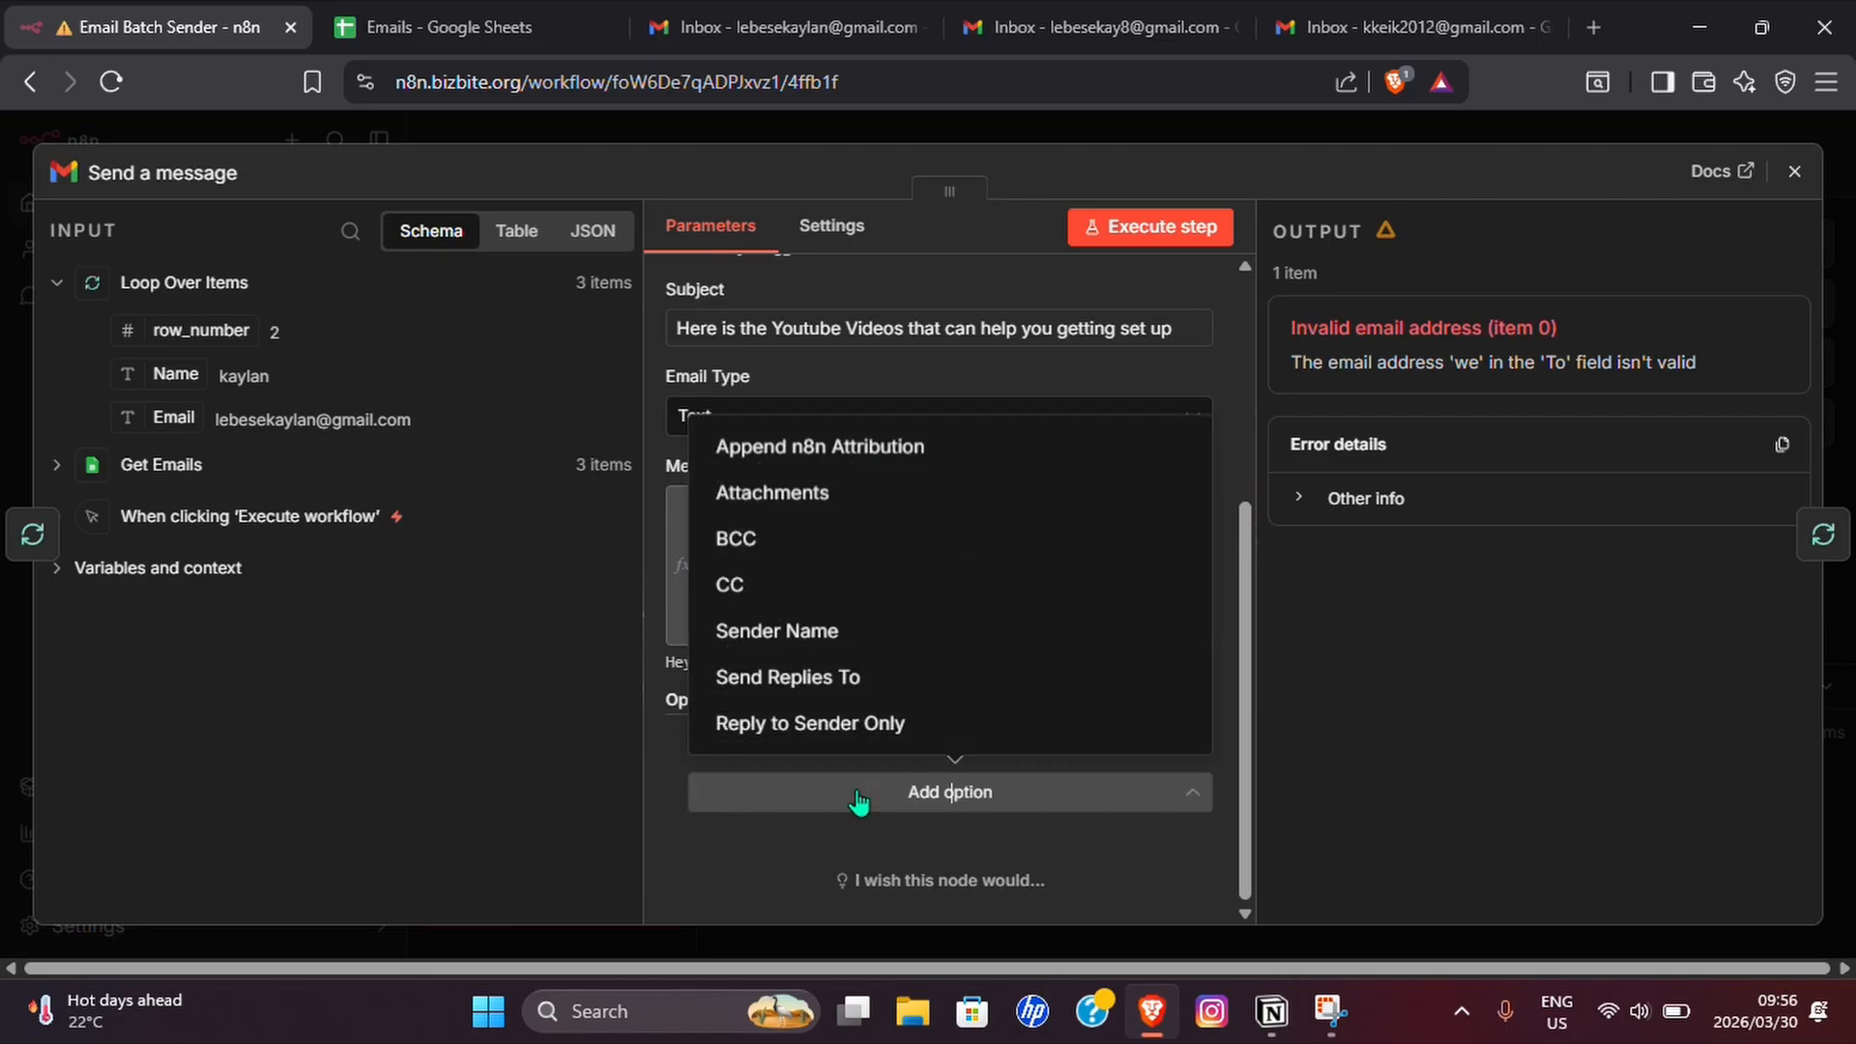
{"action": "left_click", "coordinate": [783, 456]}
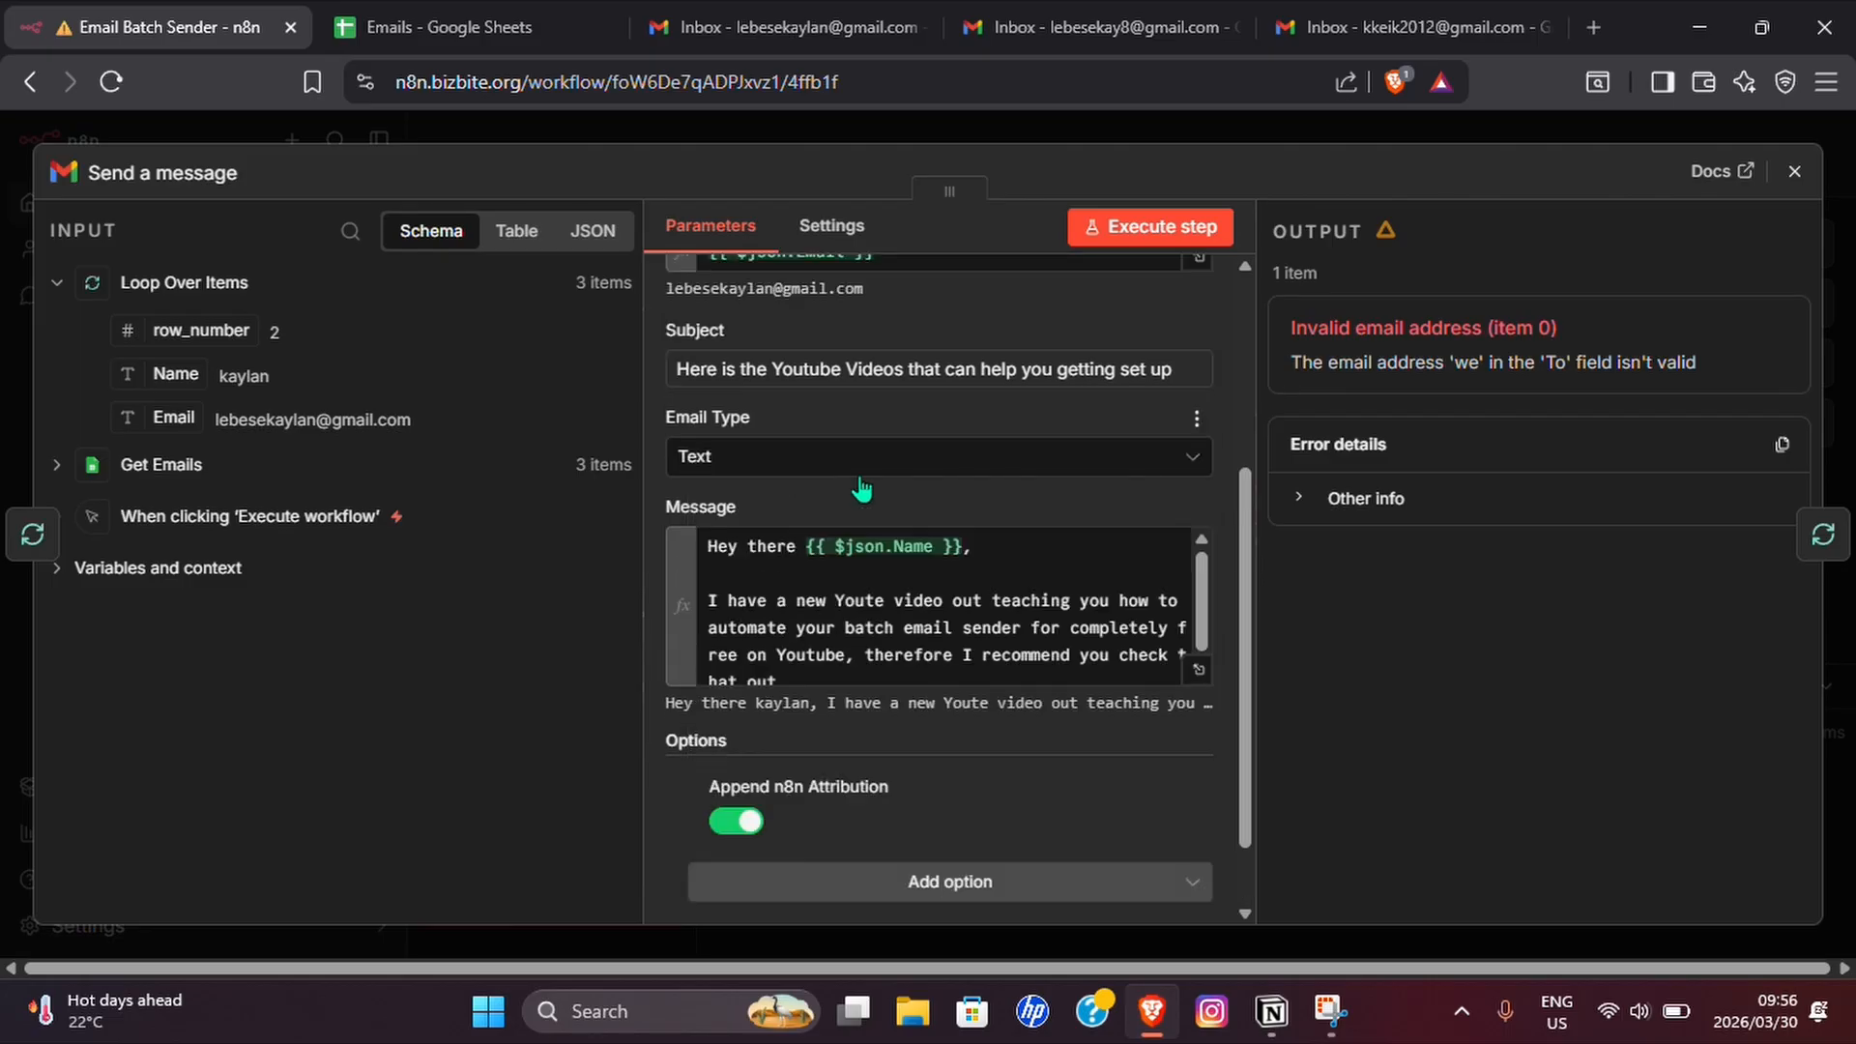
{"action": "scroll", "coordinate": [828, 630], "scroll_direction": "down", "scroll_amount": 1}
{"action": "left_click", "coordinate": [736, 821]}
Add the Sender Name option, enter the sender's first name, and close the Send a message settings.
{"action": "scroll", "coordinate": [902, 798], "scroll_direction": "down", "scroll_amount": 1}
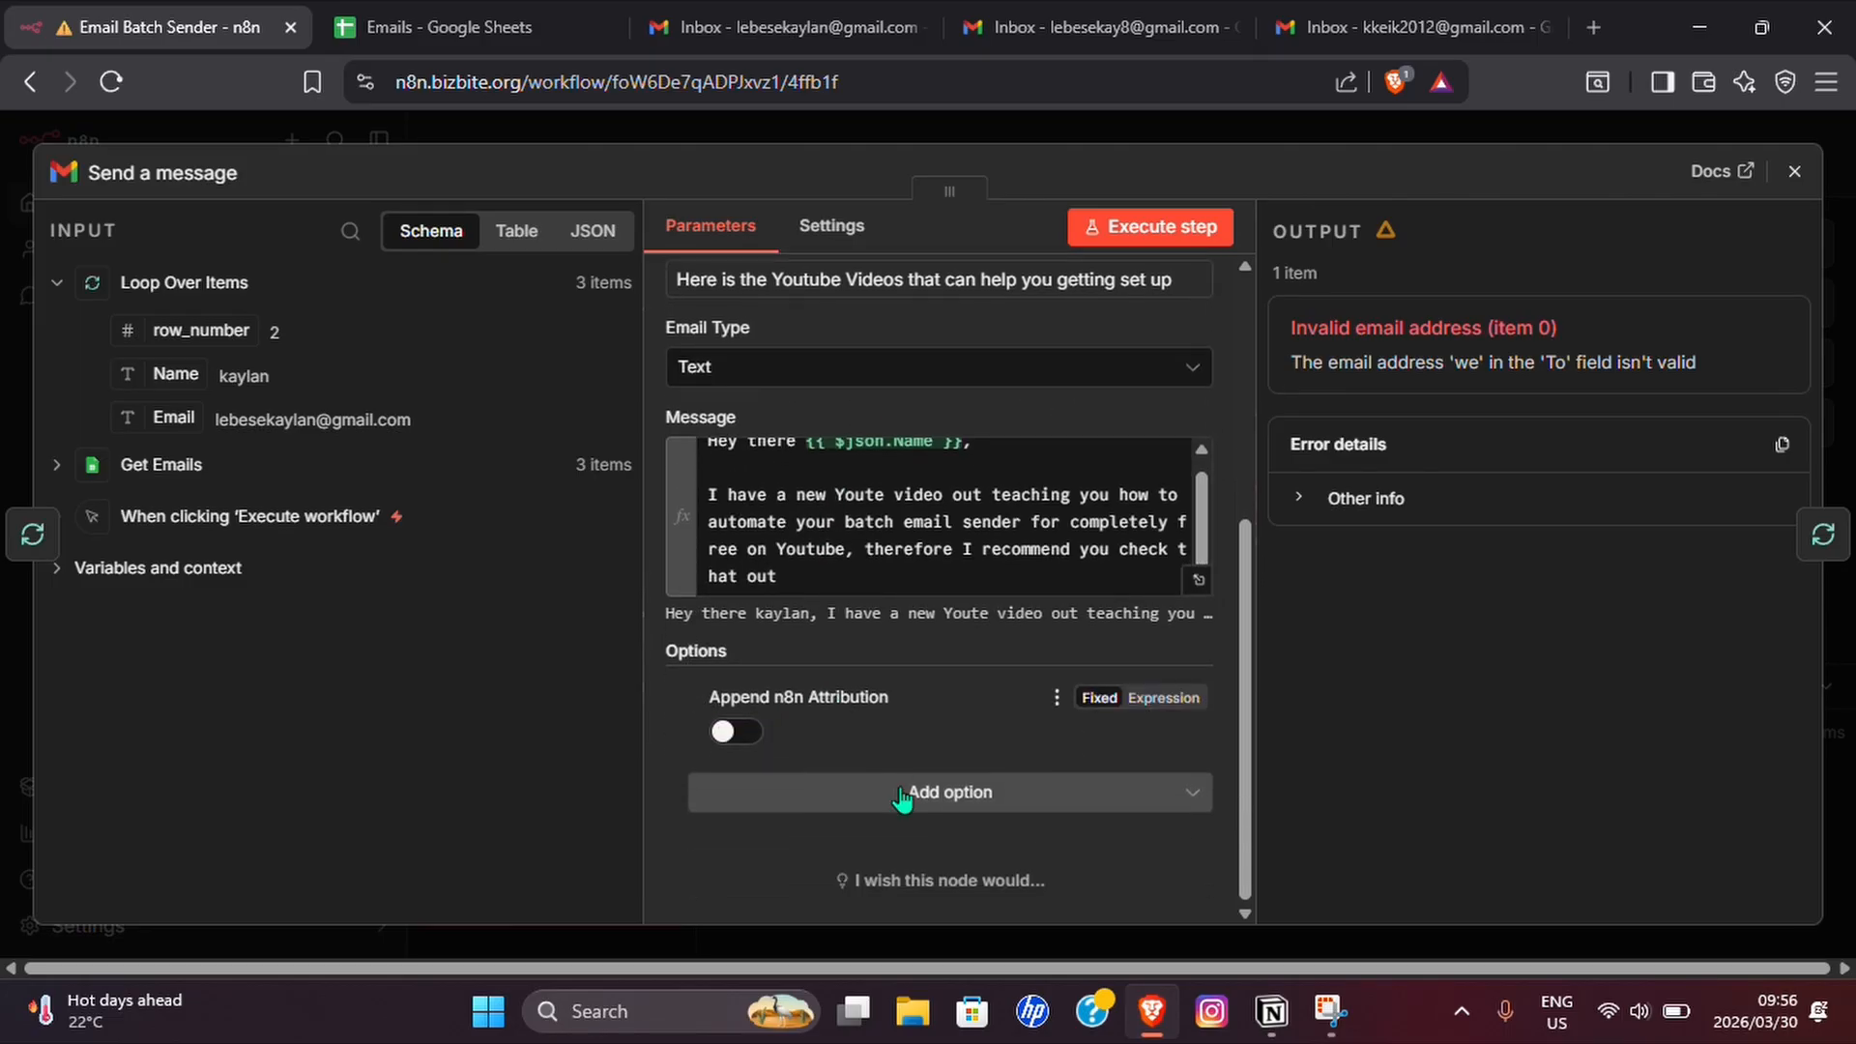
{"action": "left_click", "coordinate": [901, 799]}
{"action": "left_click", "coordinate": [801, 633]}
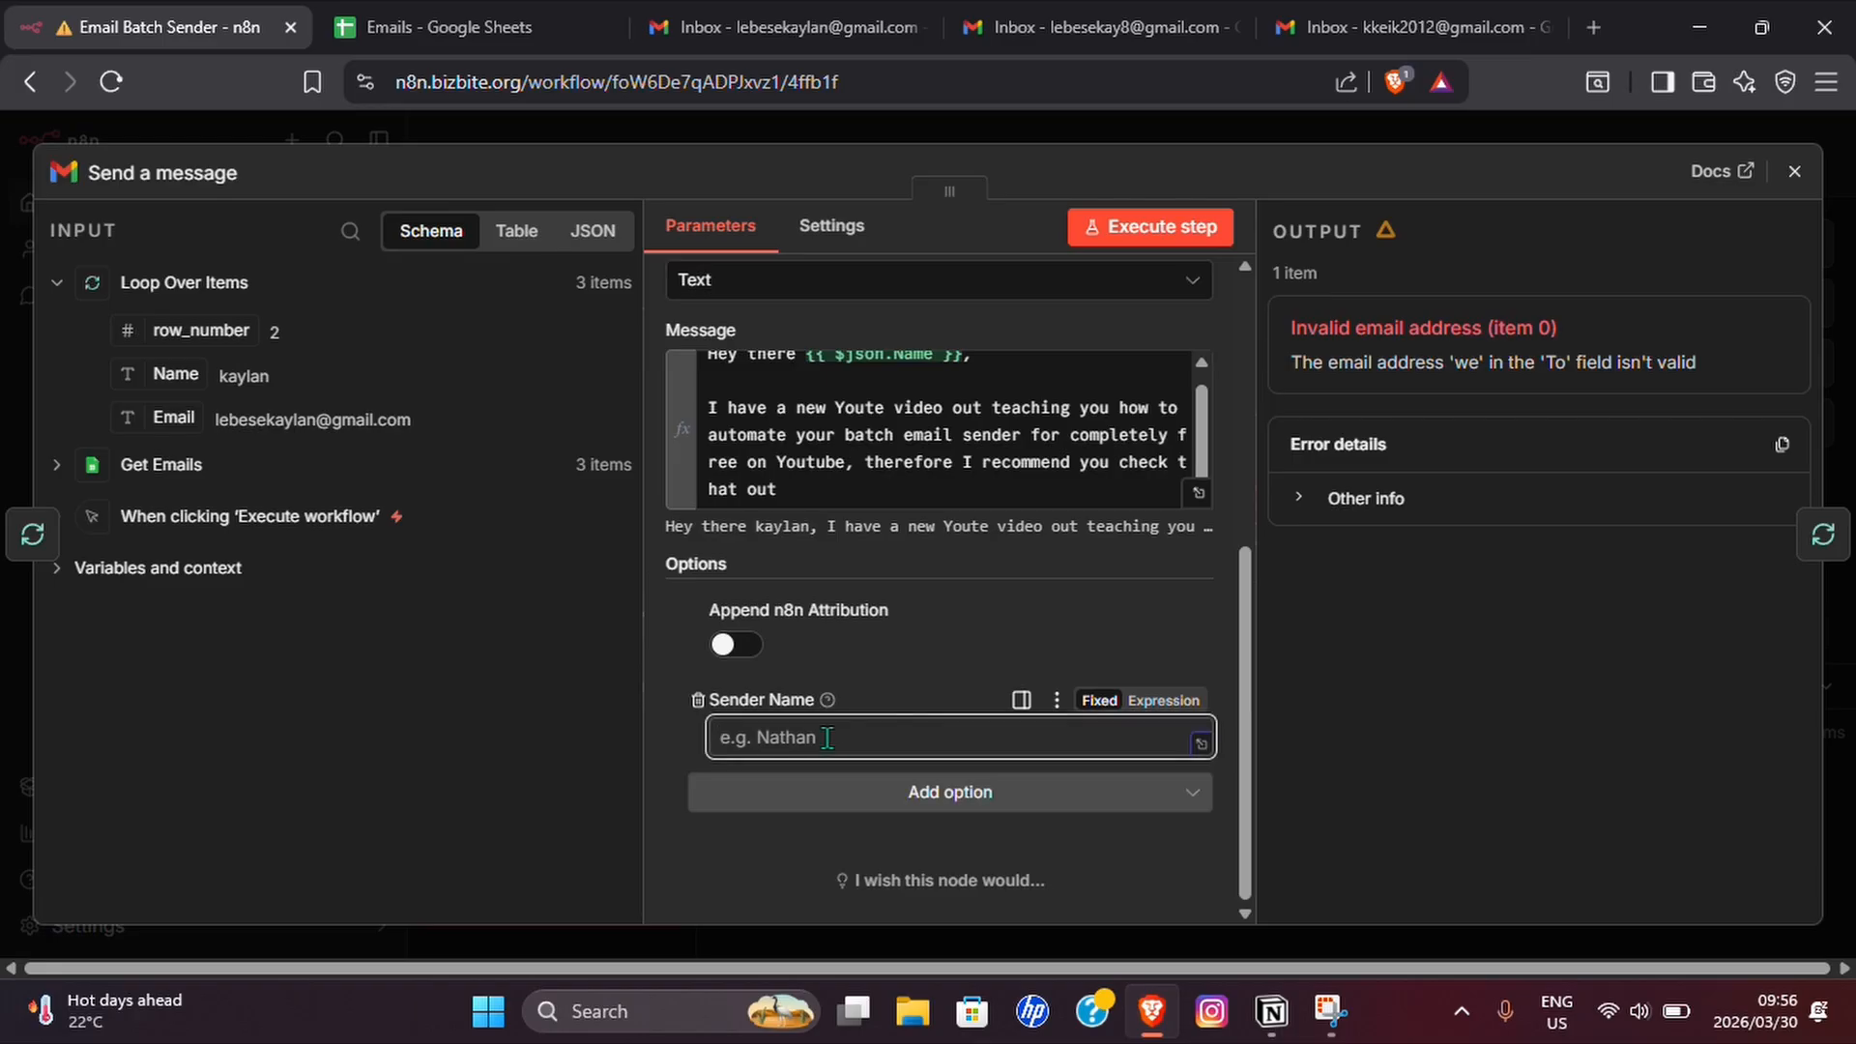
{"action": "type", "text": "Kaylan"}
{"action": "key", "text": "Tab"}
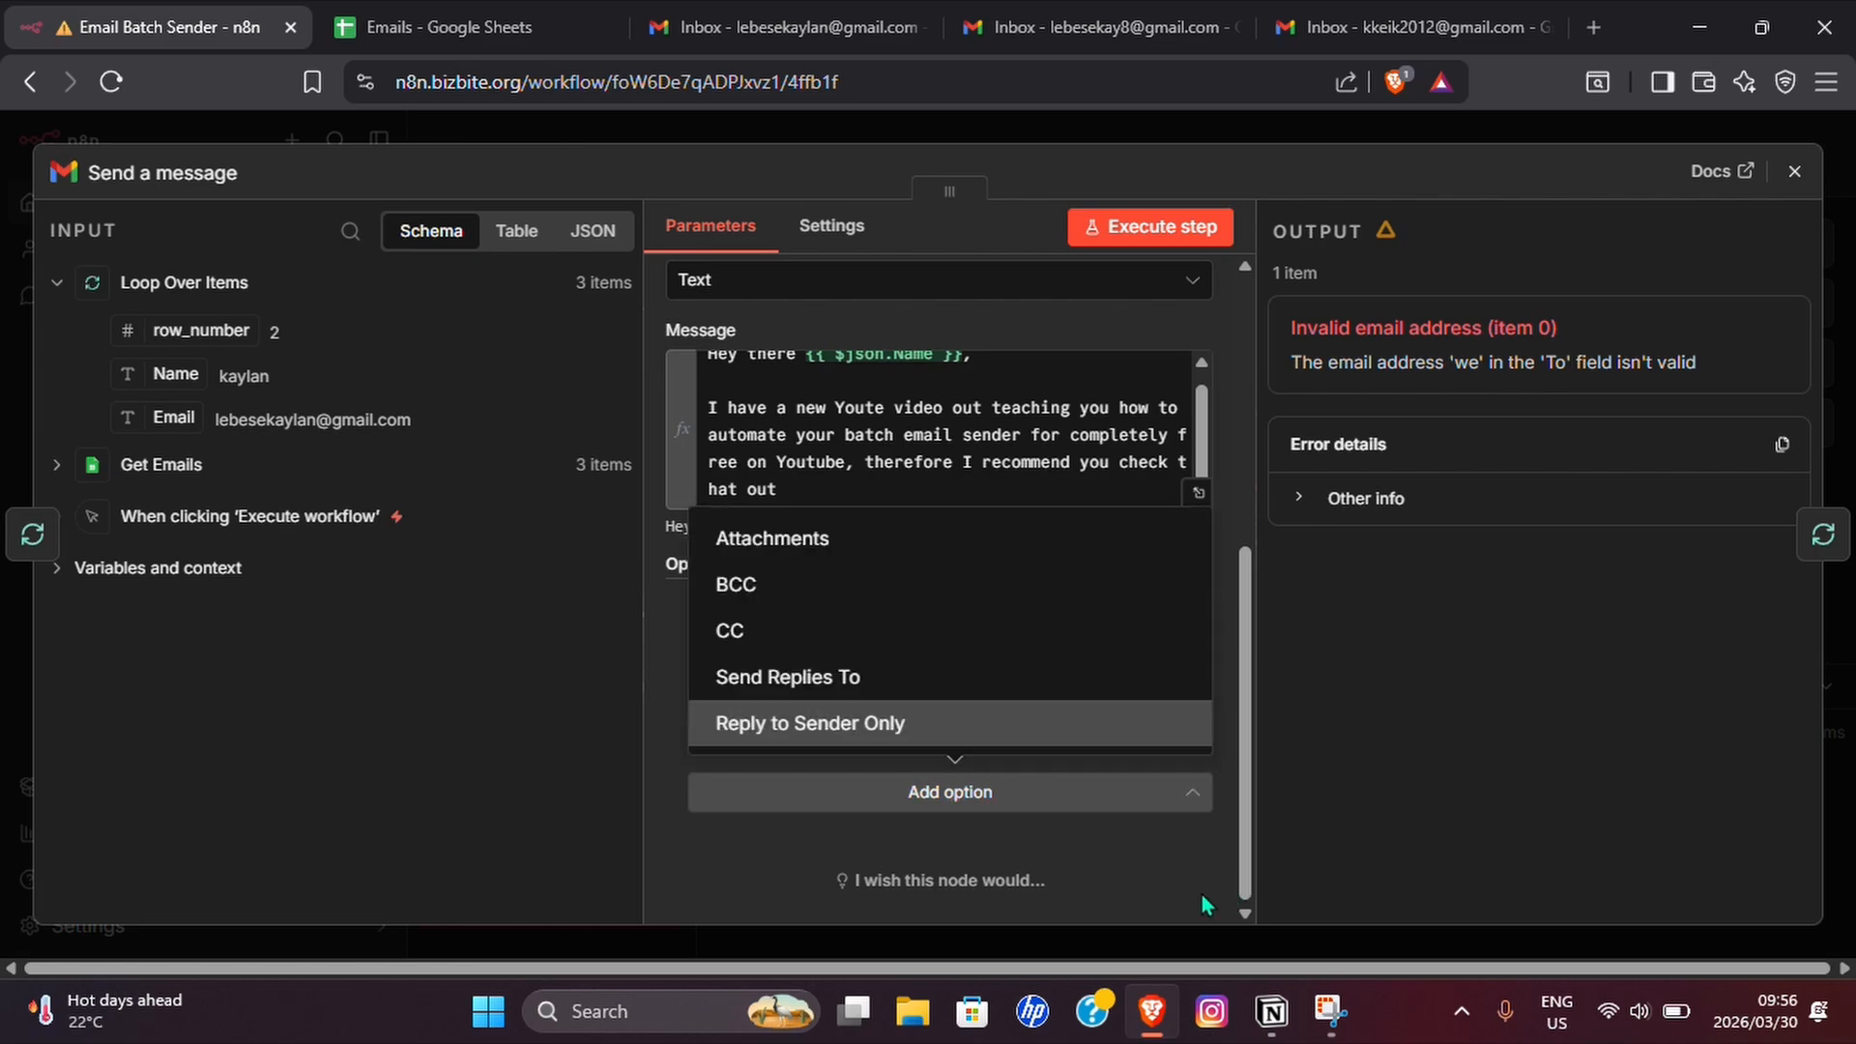
{"action": "left_click", "coordinate": [1046, 843]}
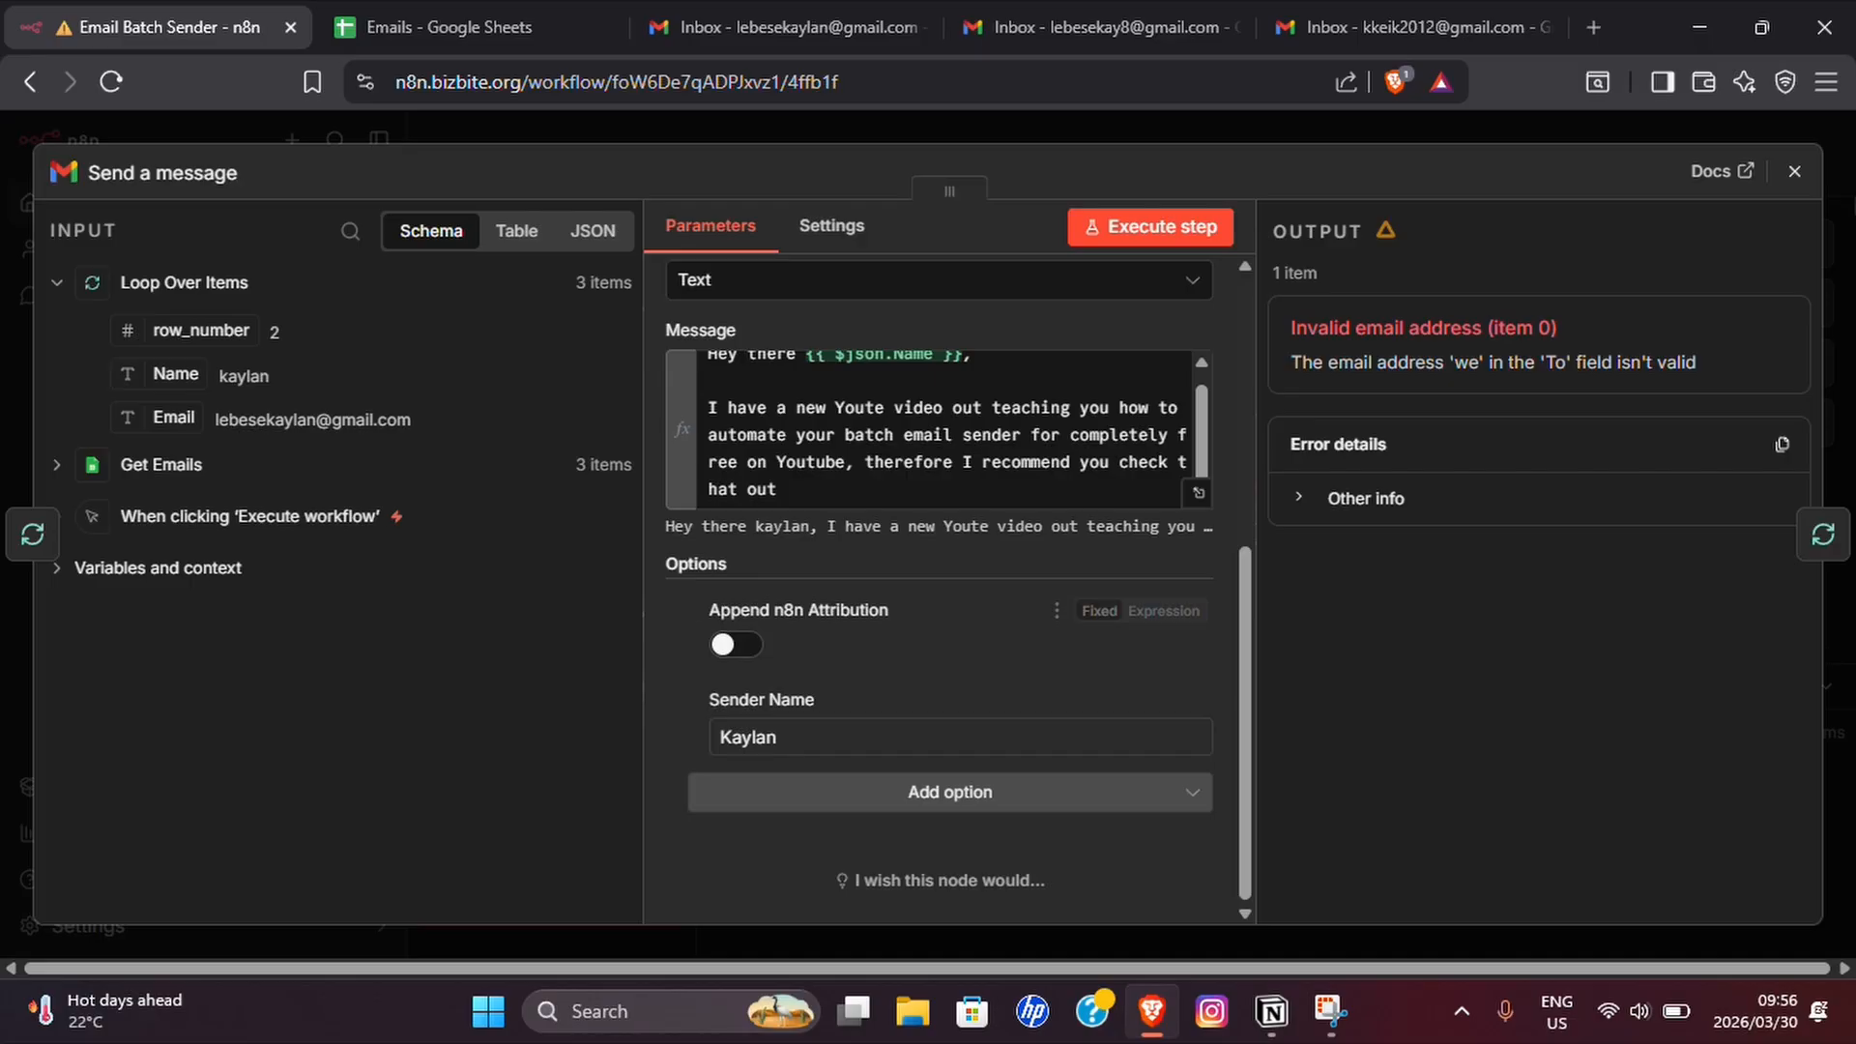
{"action": "left_click", "coordinate": [1794, 171]}
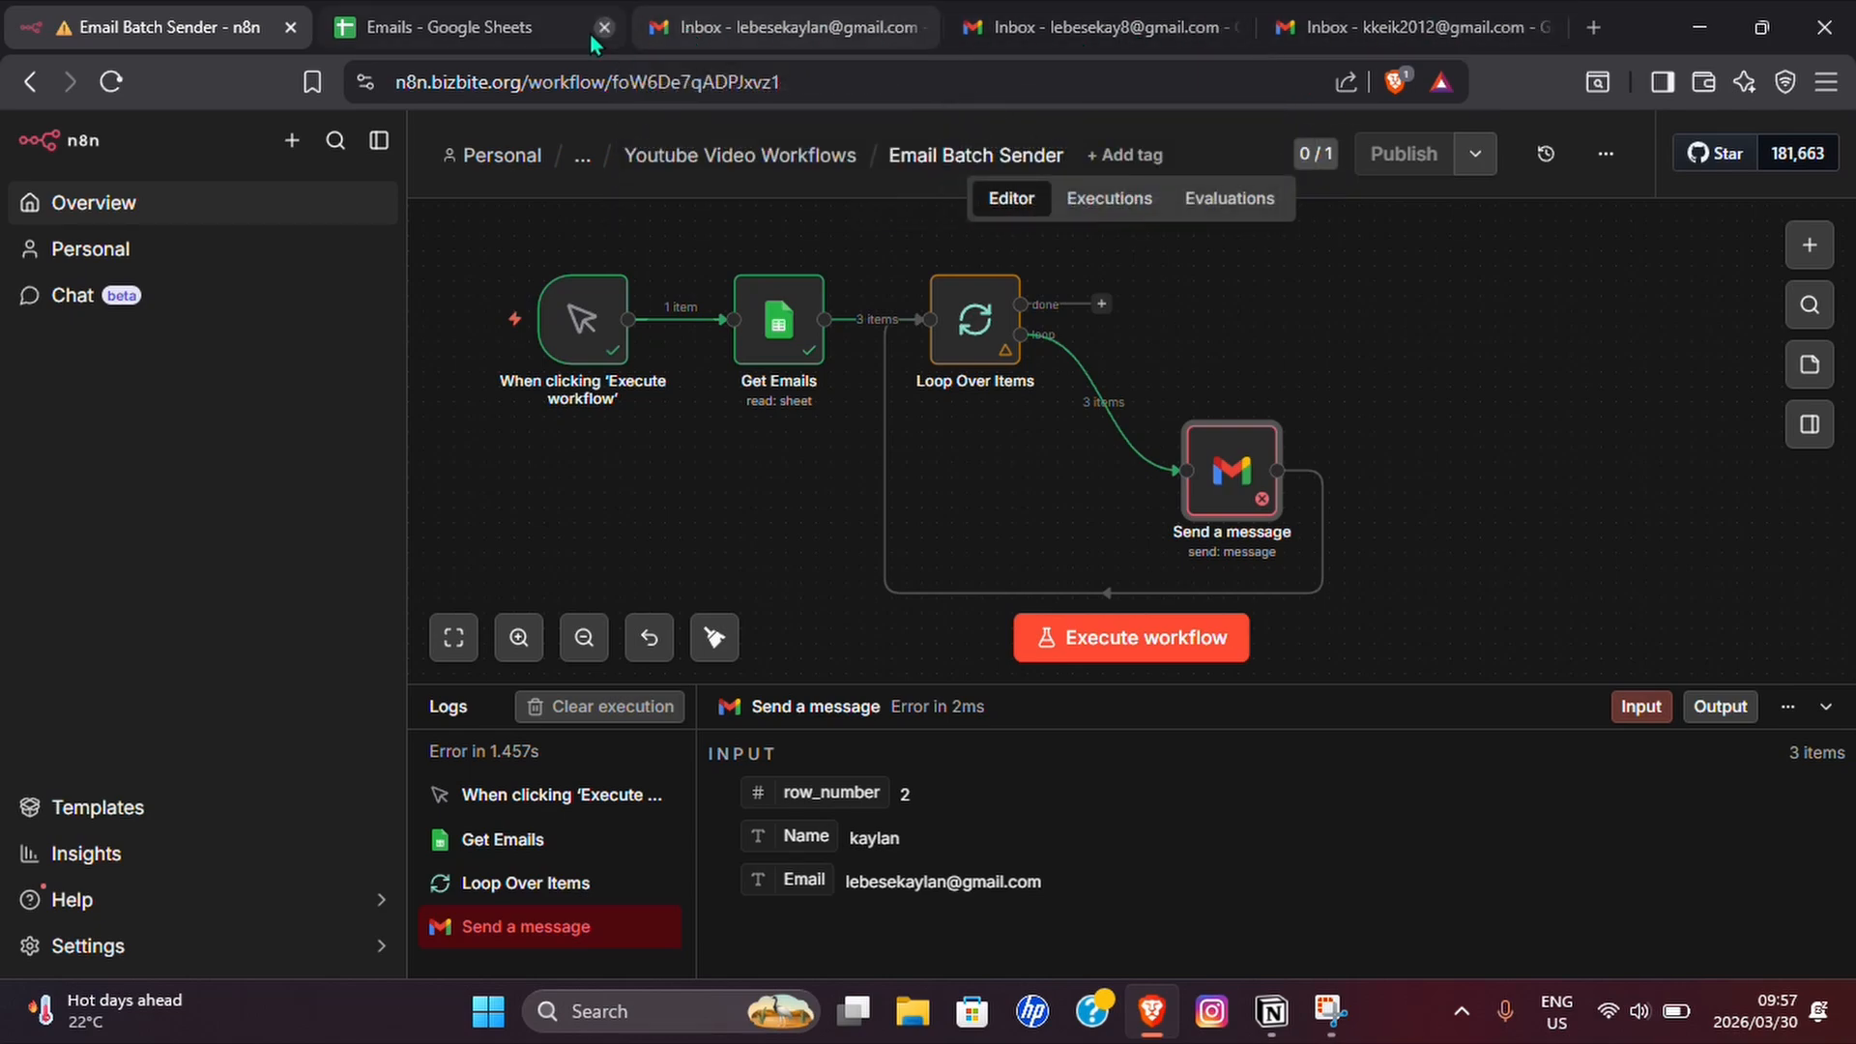
Check the contact list in the Emails spreadsheet and execute the Email Batch Sender workflow.
{"action": "left_click", "coordinate": [525, 38]}
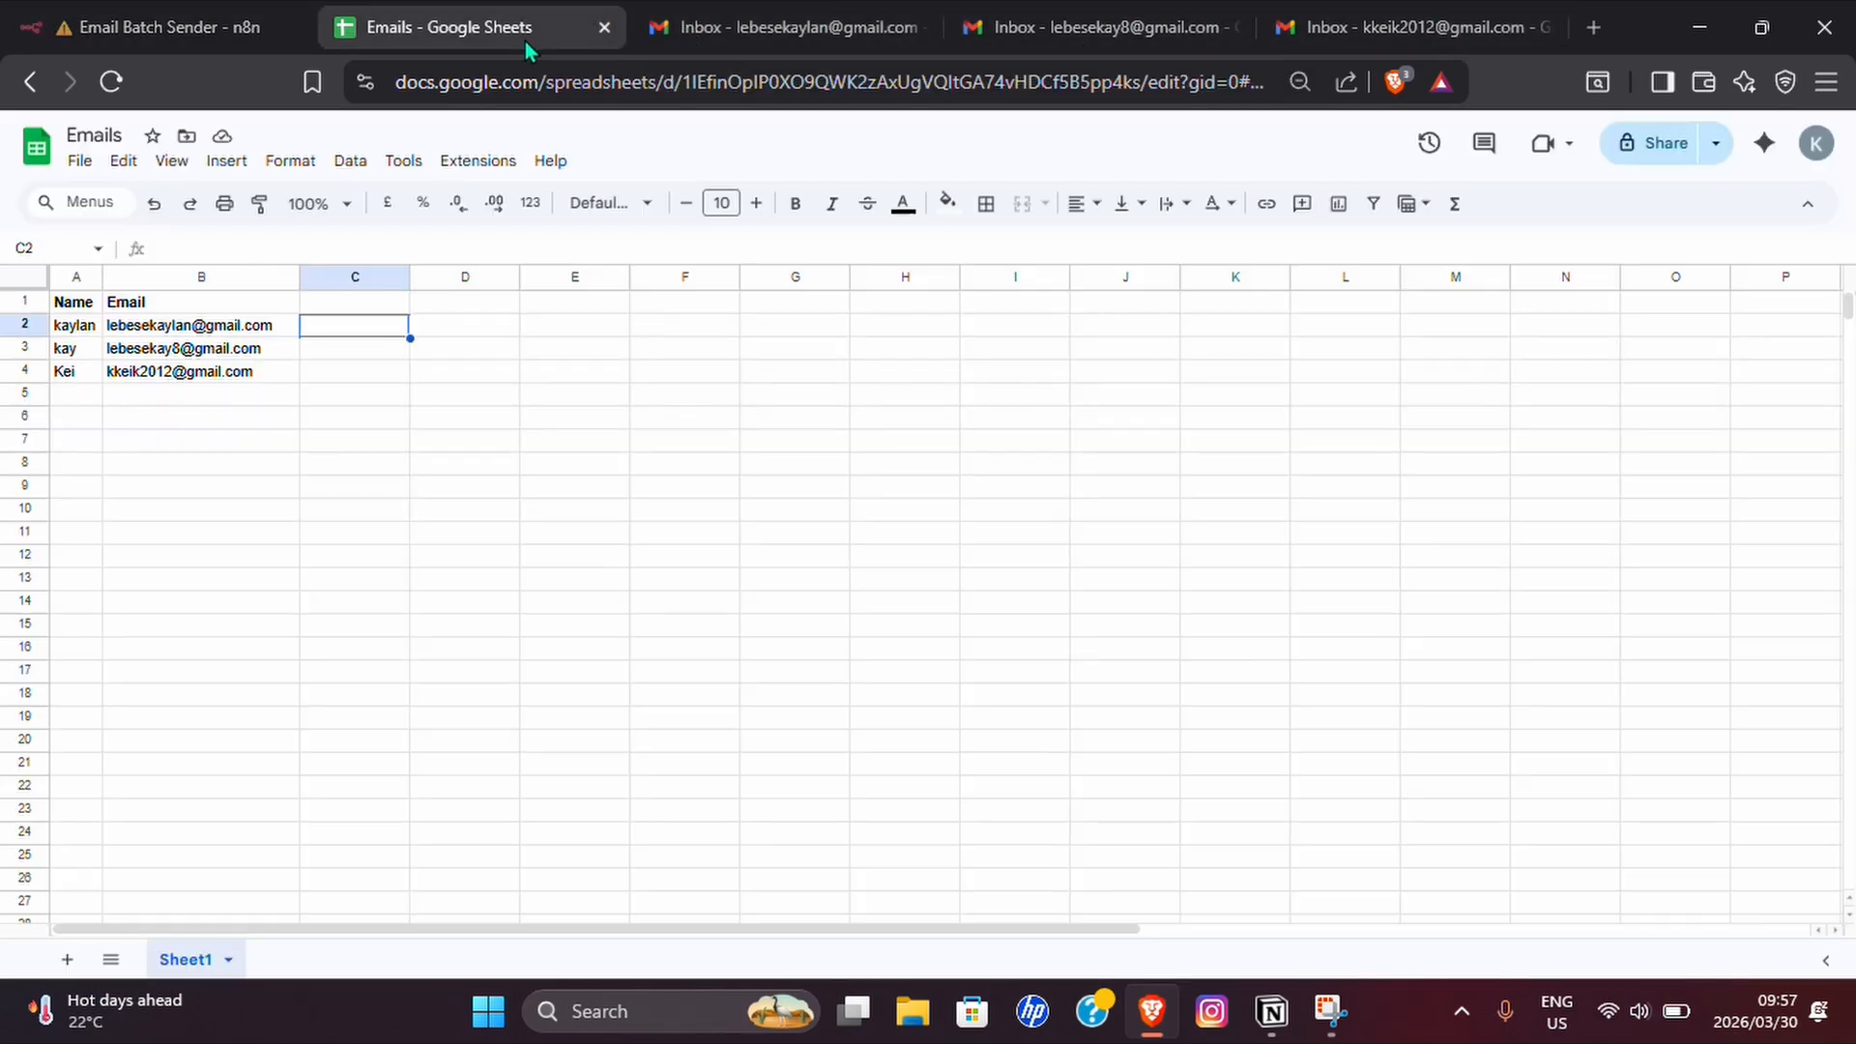
{"action": "left_click", "coordinate": [195, 43]}
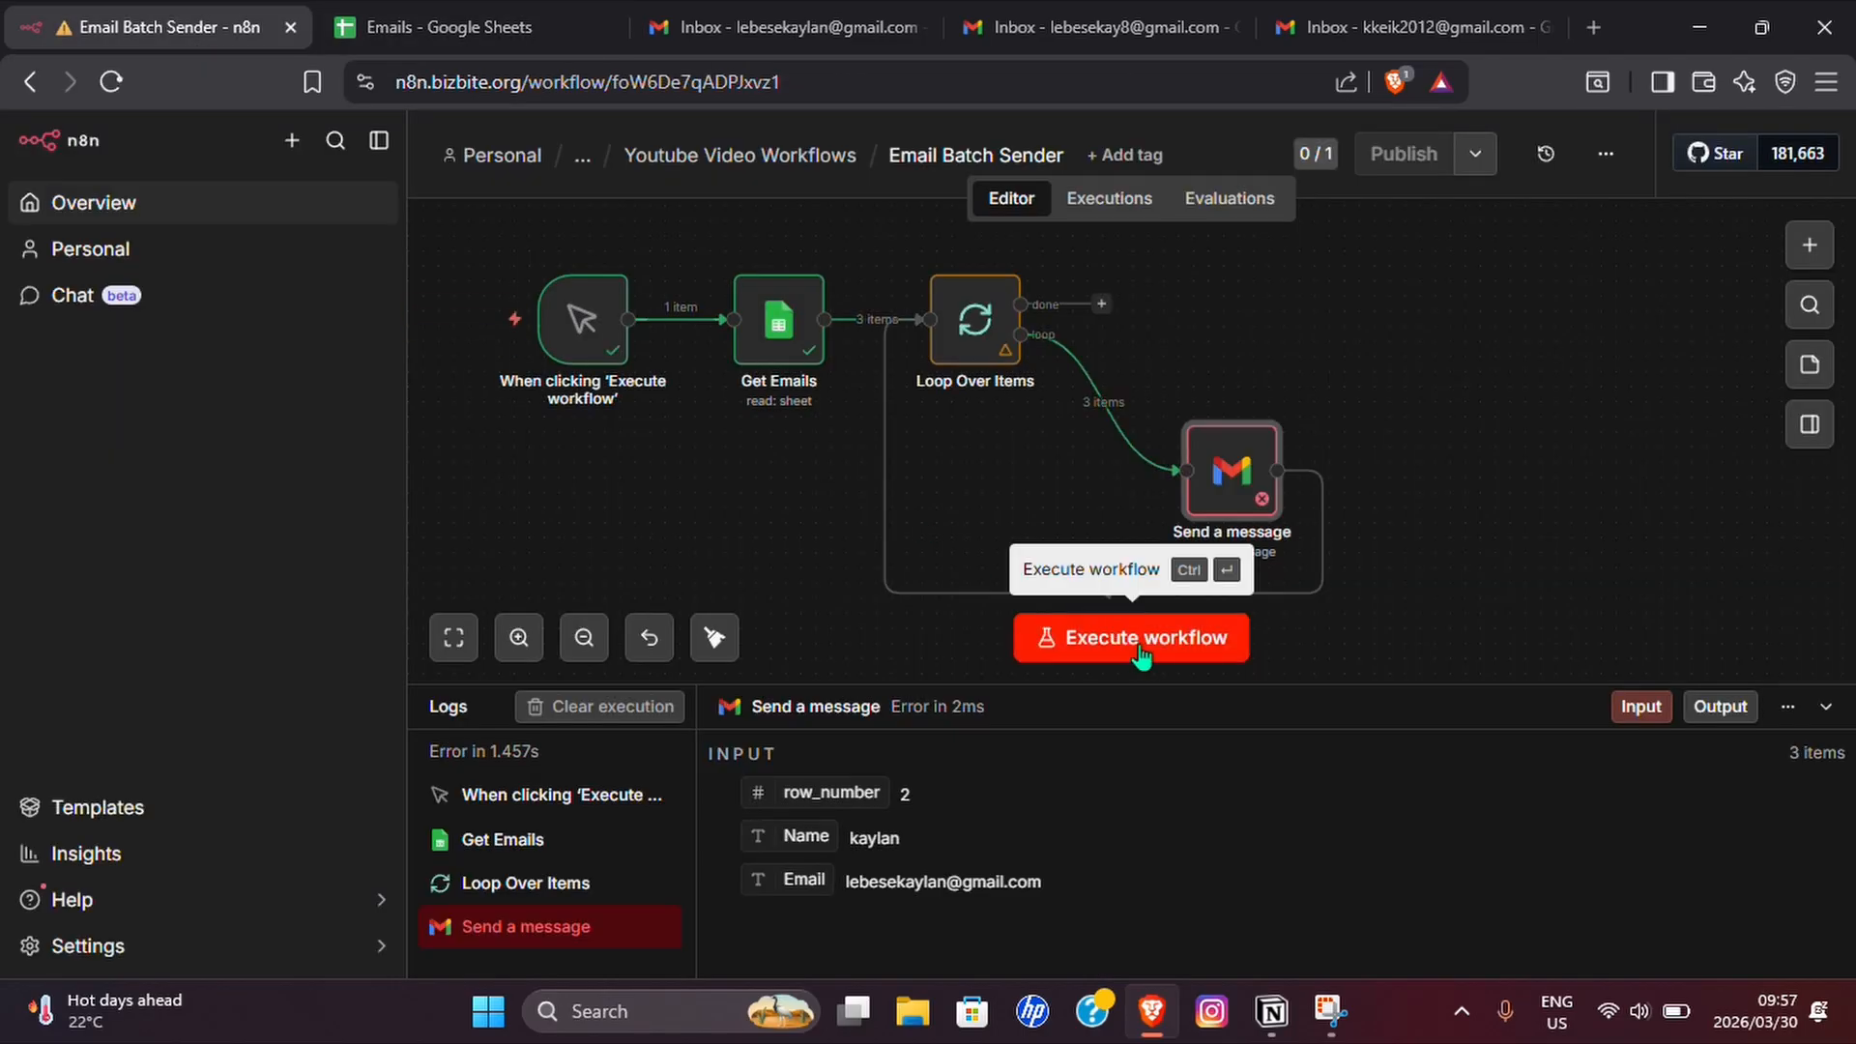
{"action": "left_click", "coordinate": [1143, 655]}
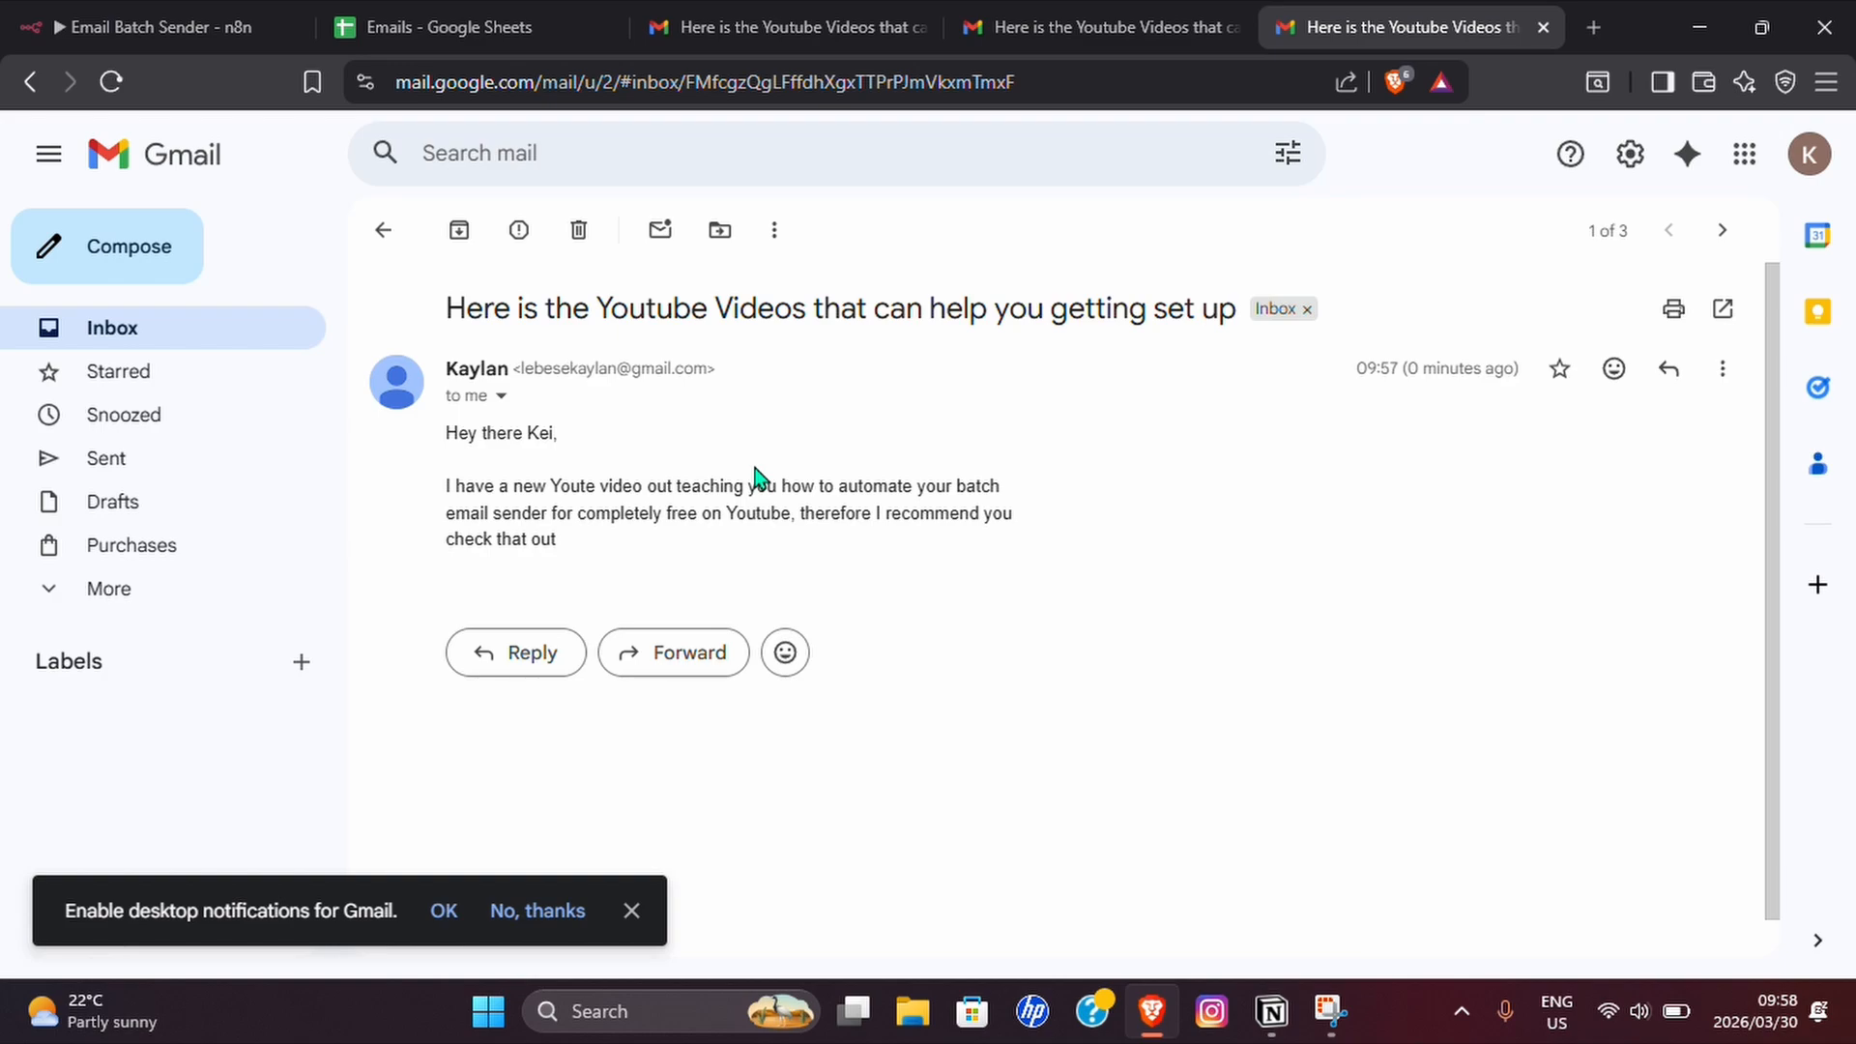
Compare the received emails with the contact rows A2:B4 in the Emails spreadsheet and return to the n8n workflow.
{"action": "key", "text": "ctrl+2"}
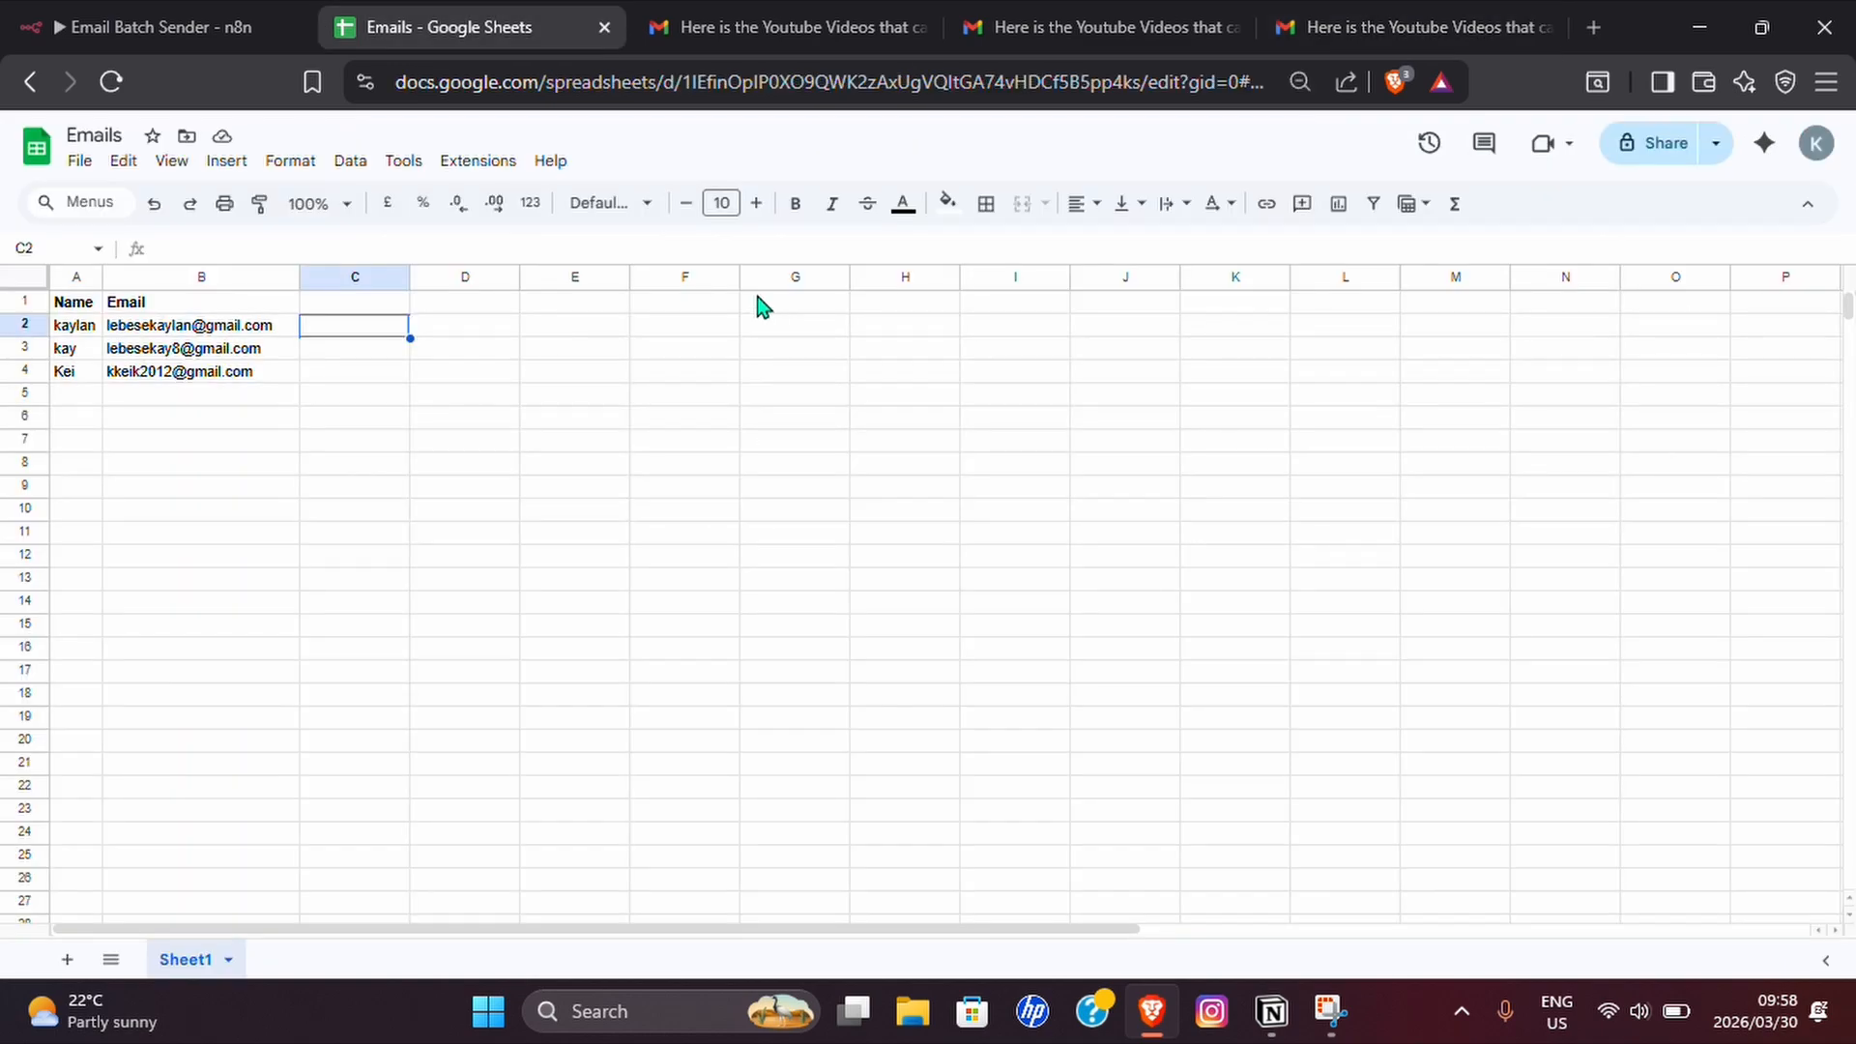
{"action": "left_click_drag", "start_coordinate": [87, 331], "coordinate": [193, 379]}
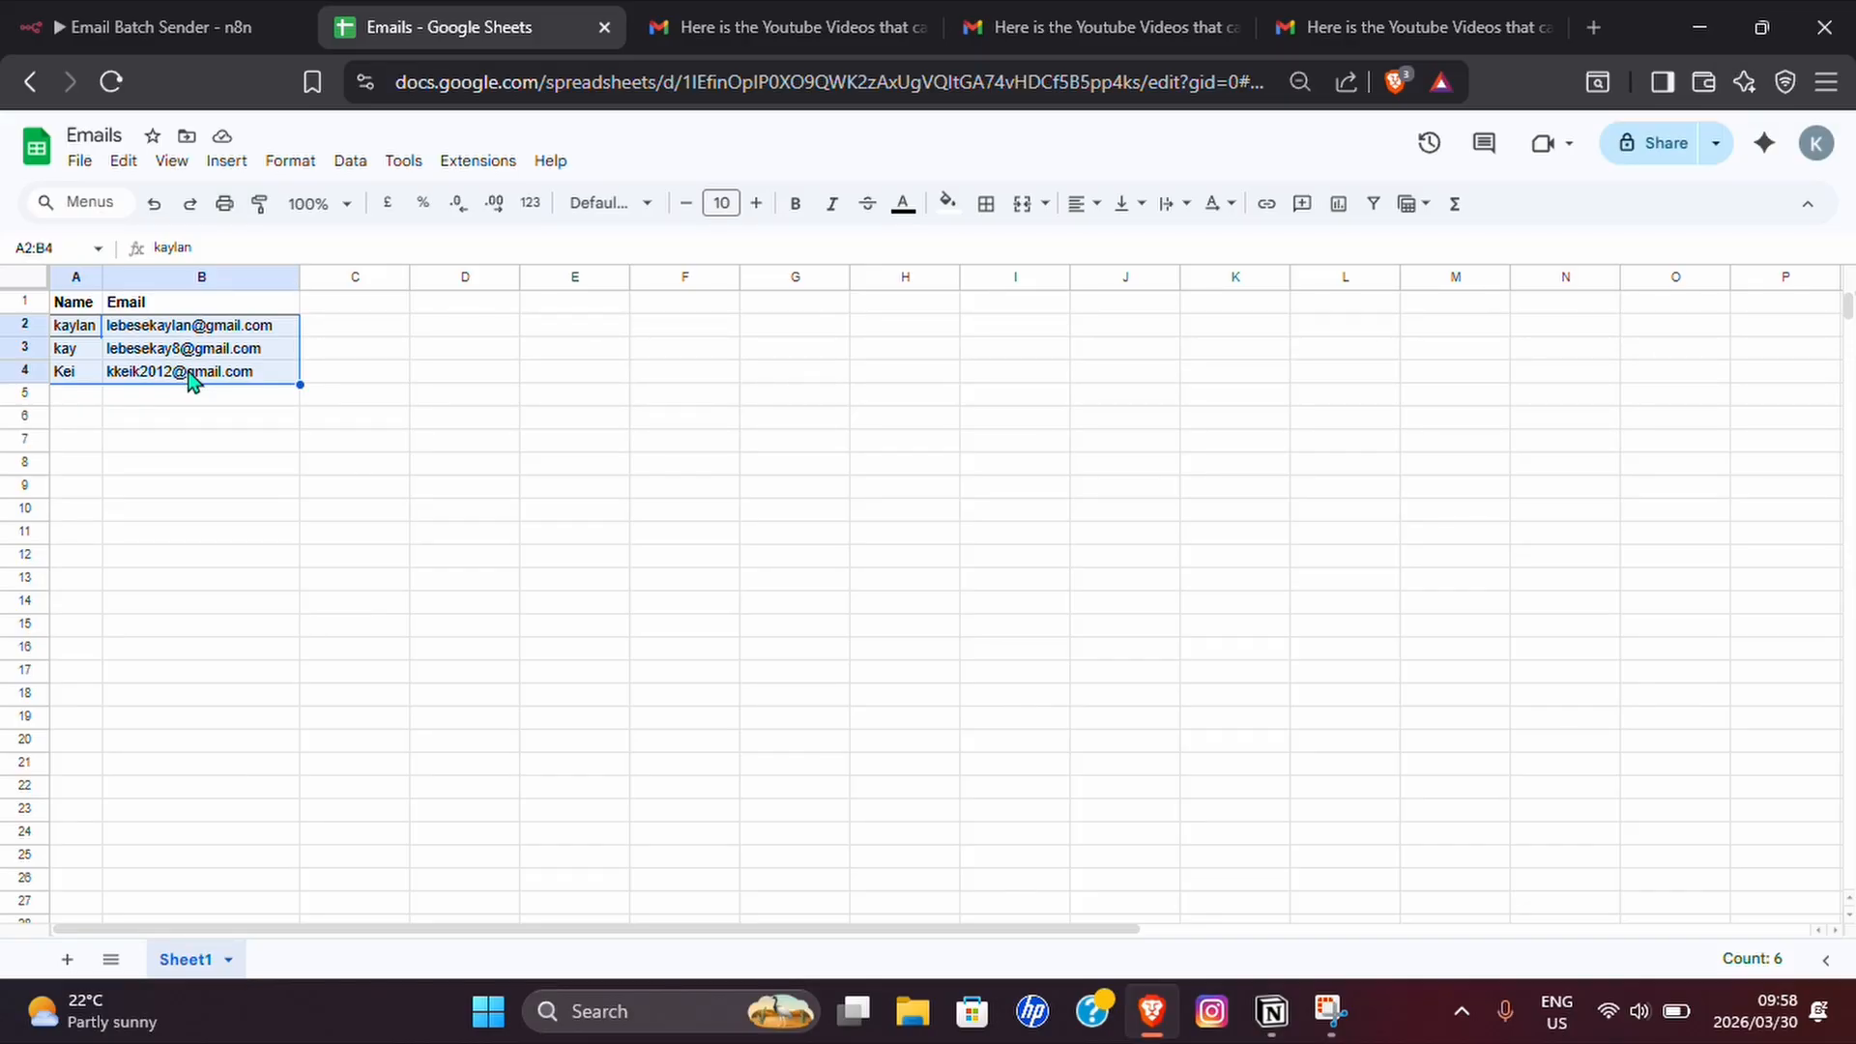
{"action": "left_click", "coordinate": [202, 29]}
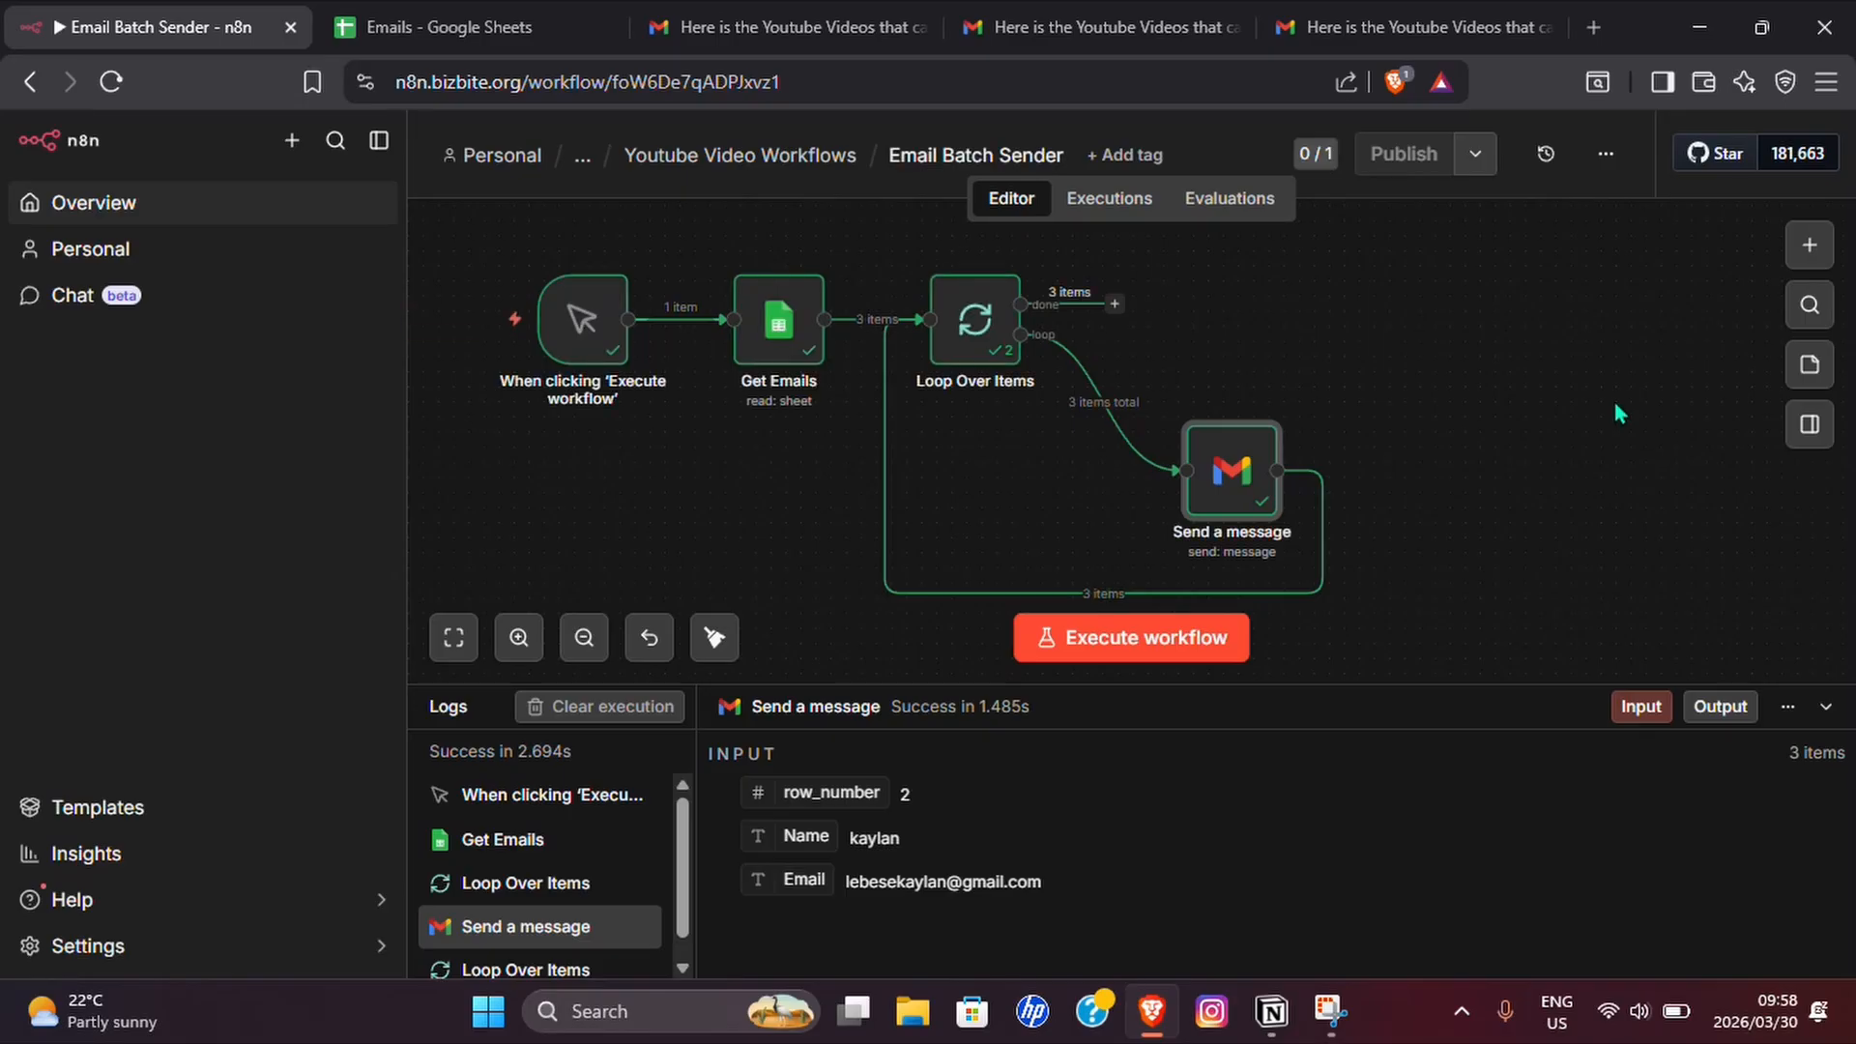